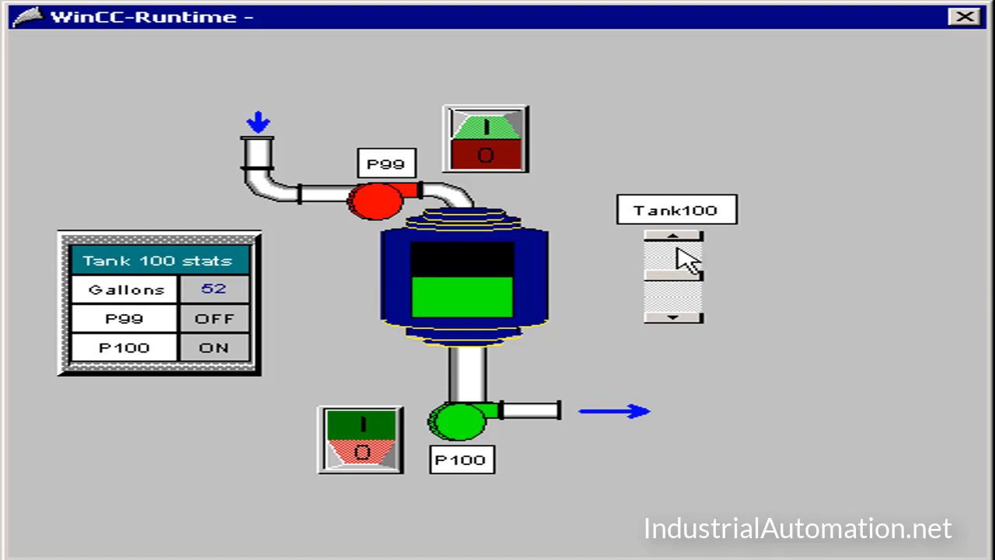
Step: Raise the Tank100 level to 90 gallons, and switch pump P99 on and pump P100 off and on again
drag(667, 274, 678, 253)
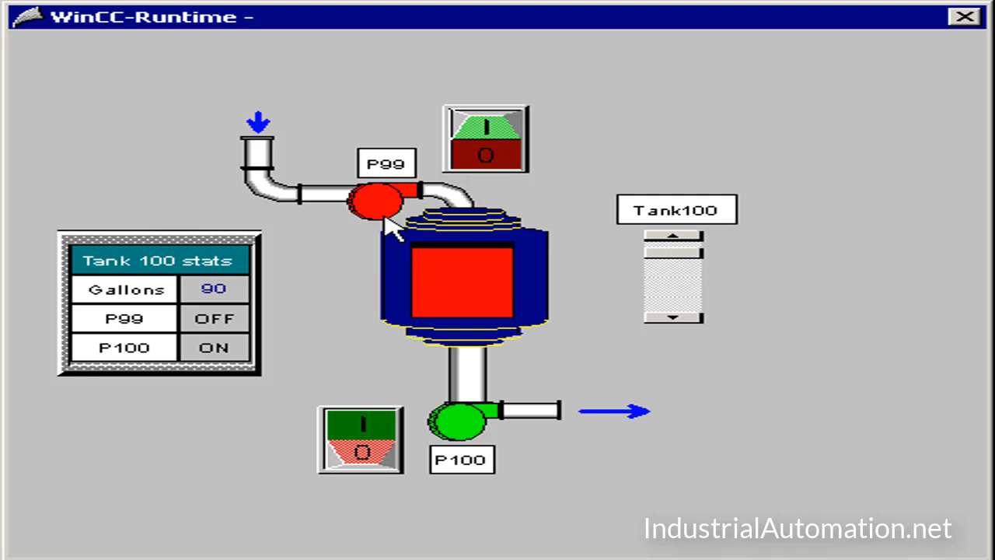
click(486, 128)
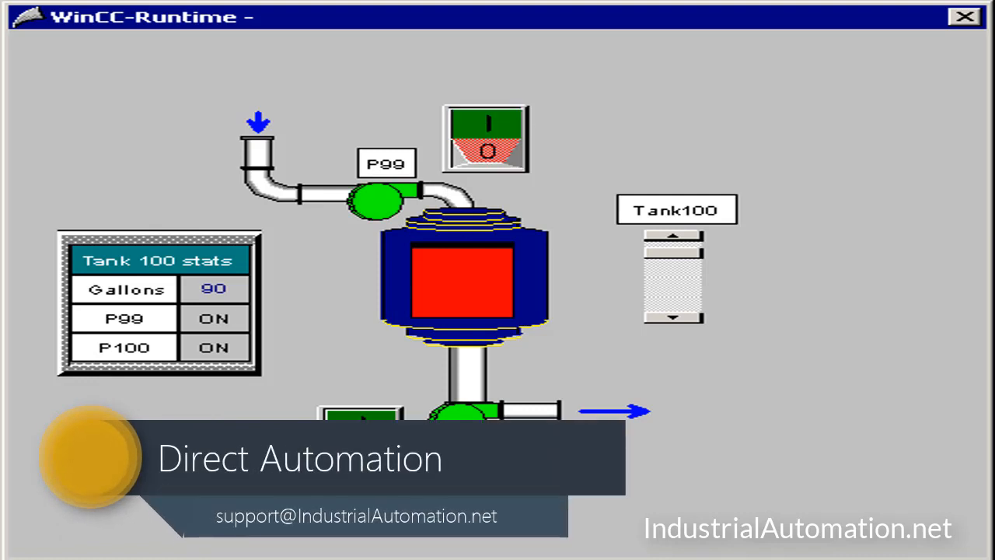
click(361, 413)
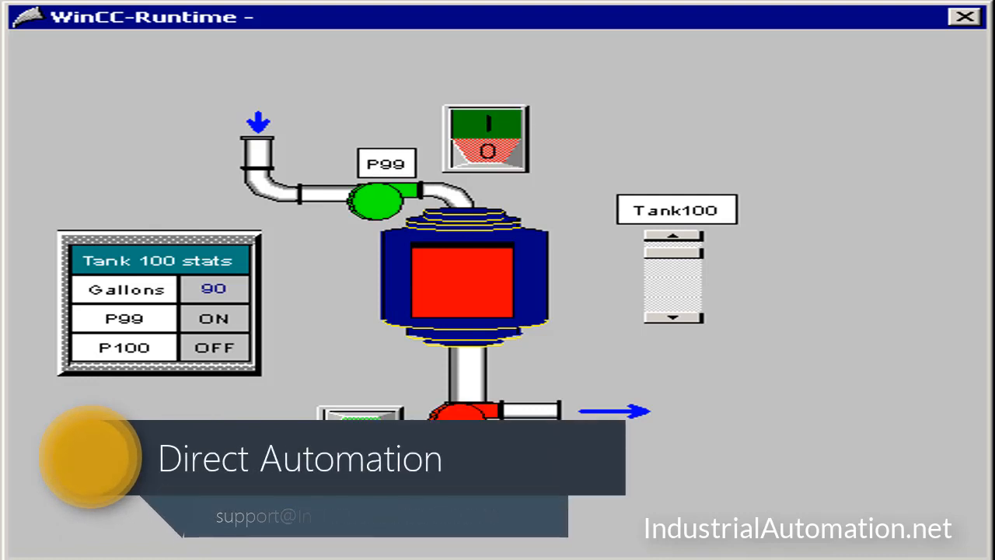
click(342, 454)
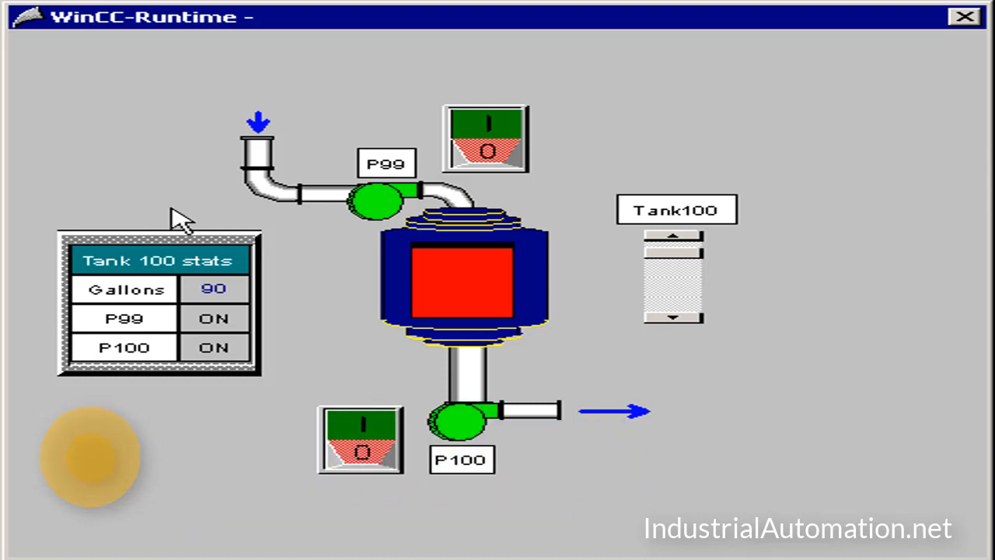
Step: Set the Gallons value in the Tank 100 stats to 55, and toggle the switches of pumps P100 and P99
click(205, 294)
text(55)
key(Return)
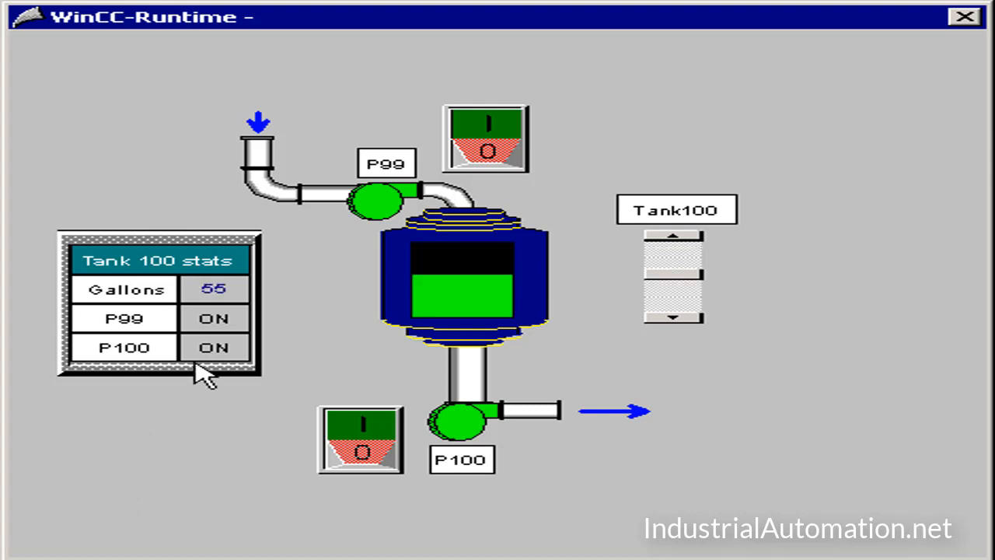
click(371, 457)
click(500, 153)
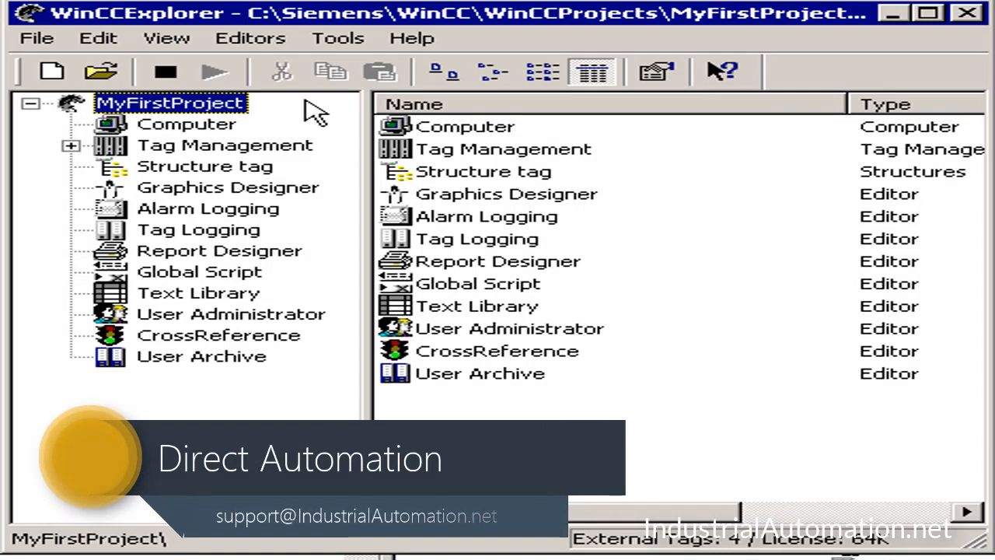
Step: Create a new Graphics Designer picture in MyFirstProject
click(300, 200)
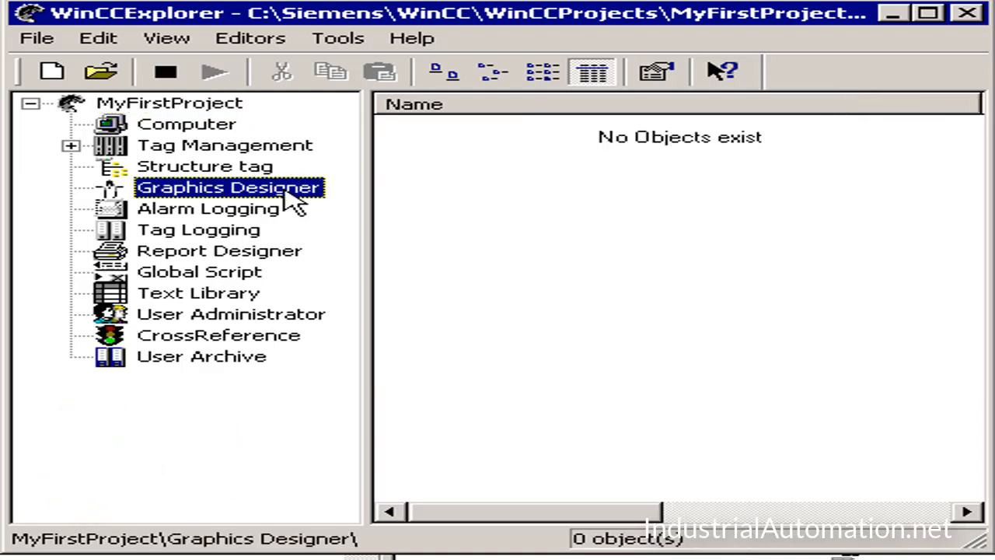
right_click(297, 202)
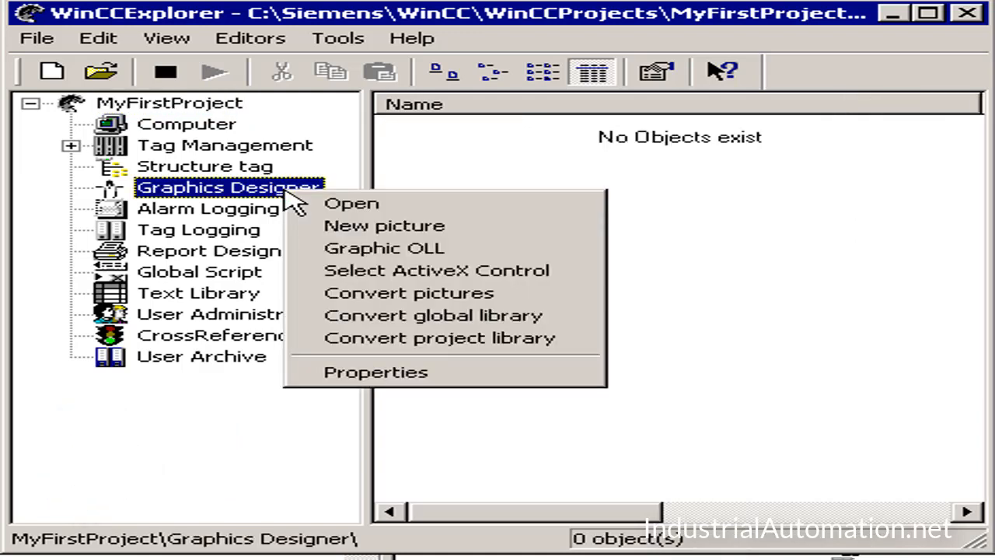
click(316, 227)
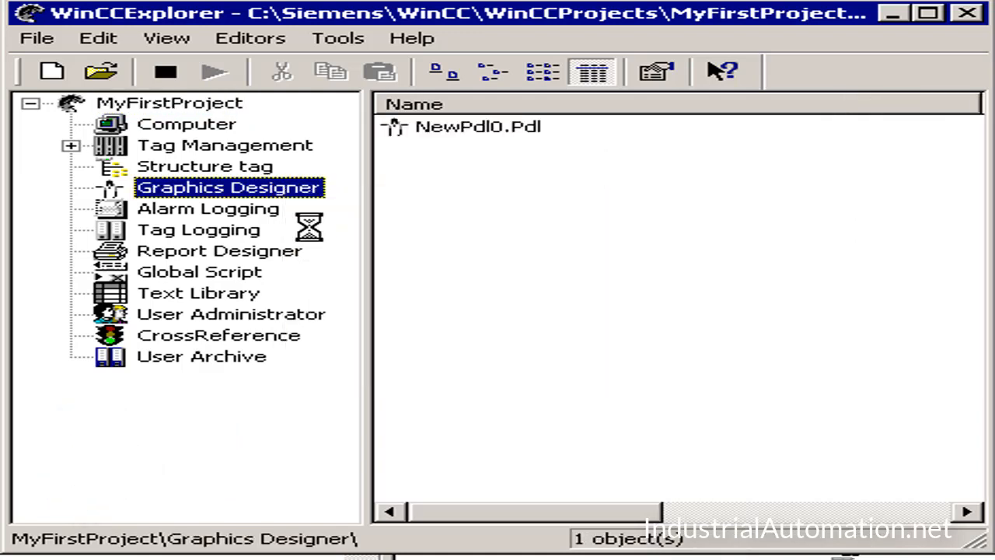
Step: Rename the new picture to Process and open it for editing
right_click(433, 141)
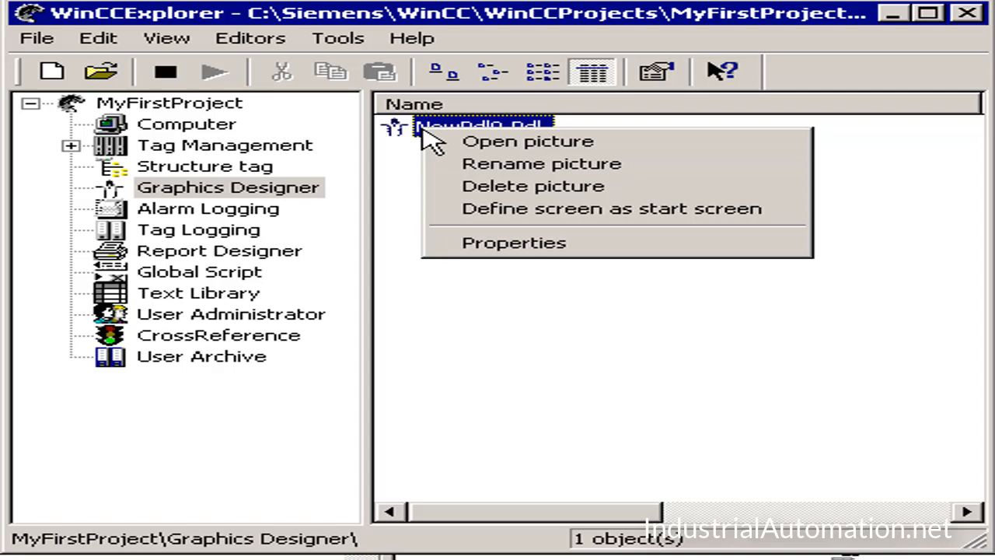
click(459, 167)
text(Process)
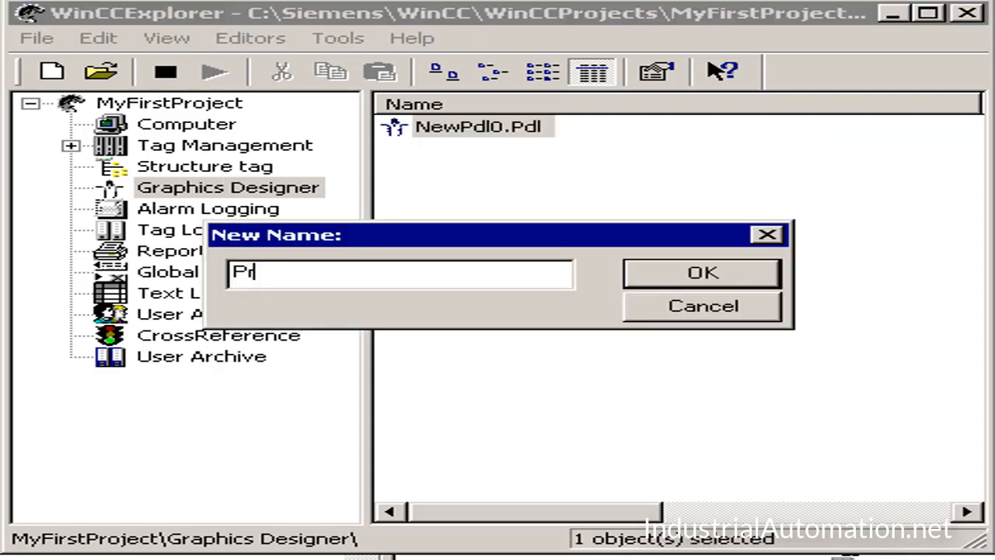
click(666, 284)
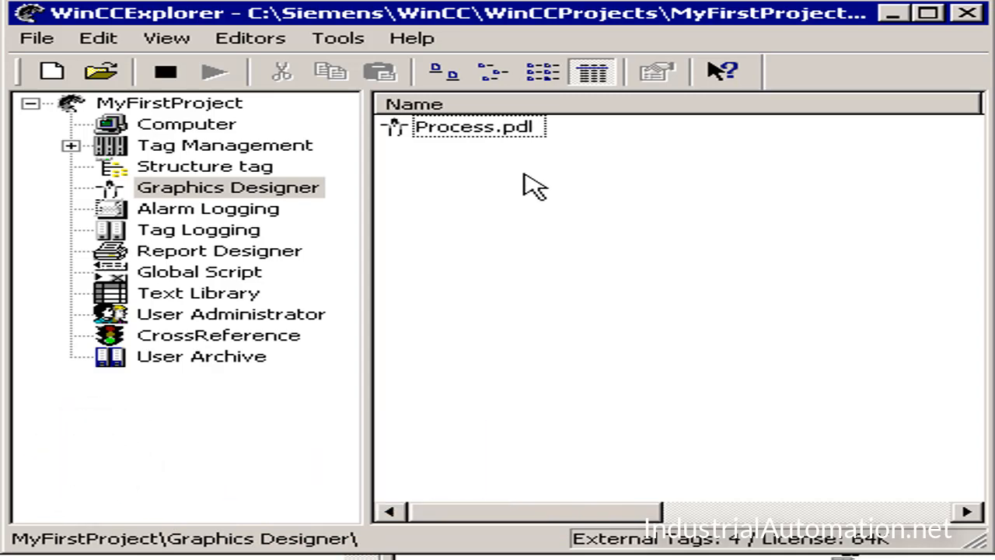
right_click(459, 144)
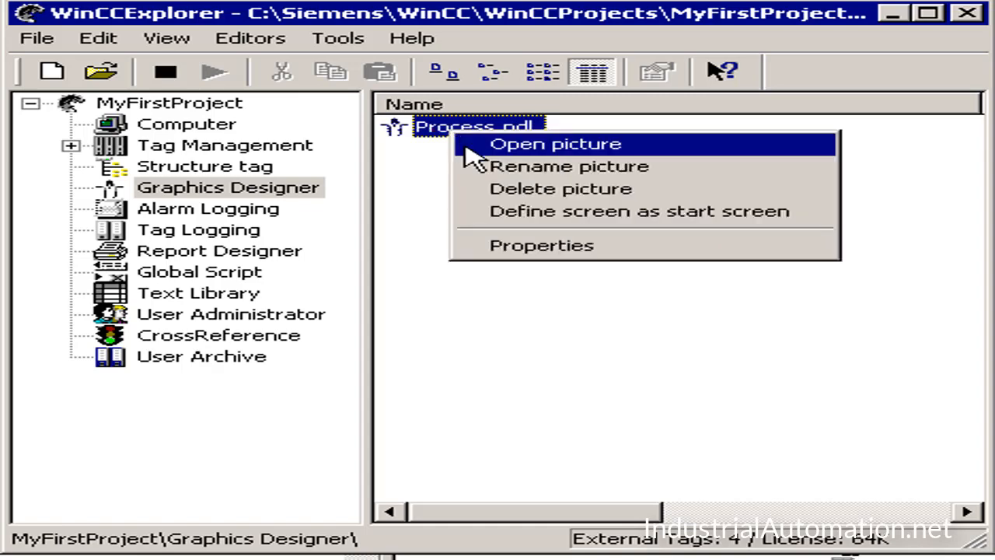
click(471, 152)
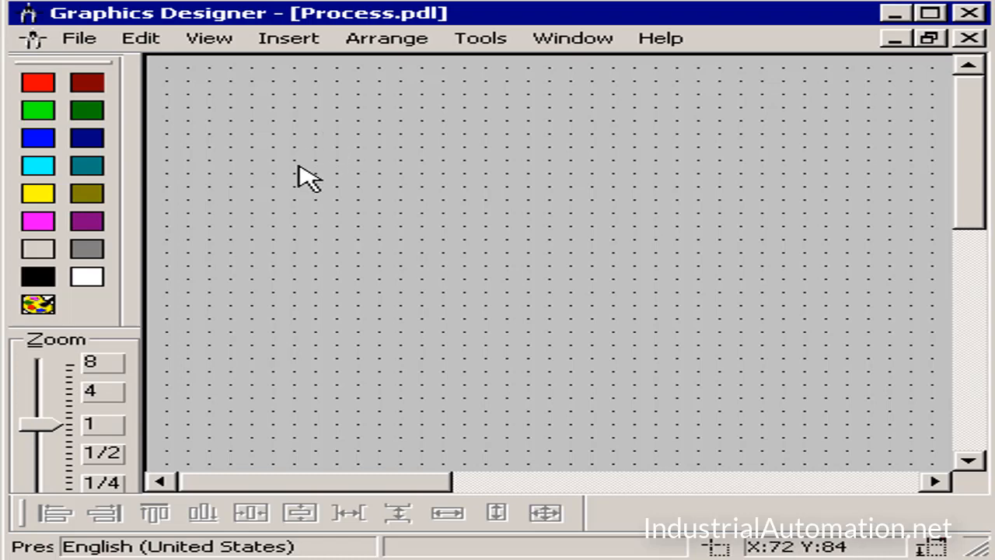
Step: Set the Process picture's width to 645 in its geometry properties
right_click(263, 92)
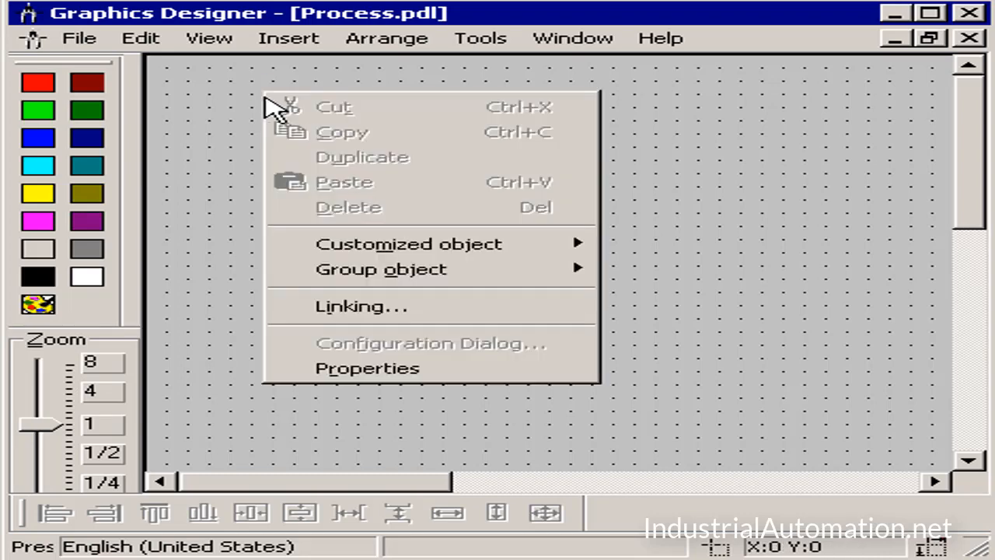
click(327, 380)
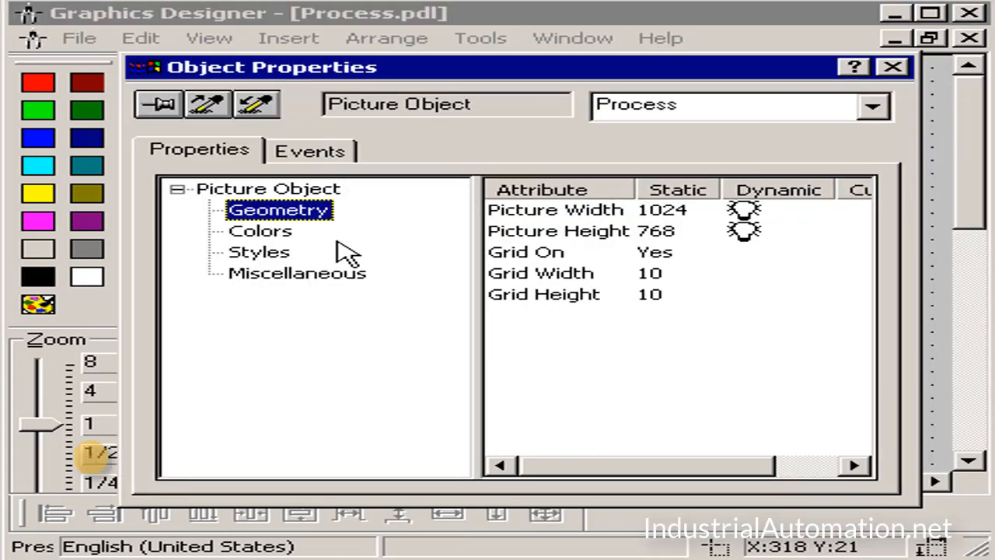
click(212, 148)
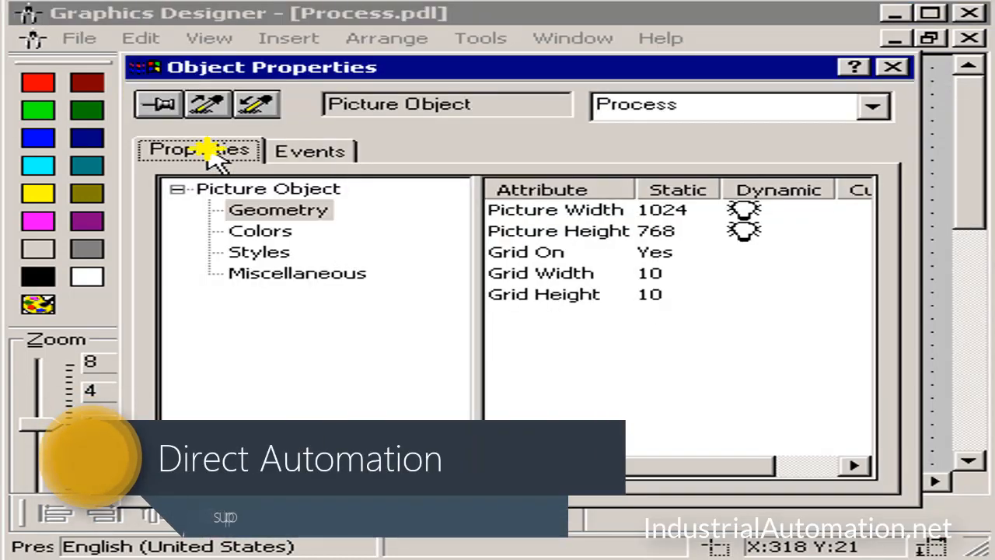
click(280, 211)
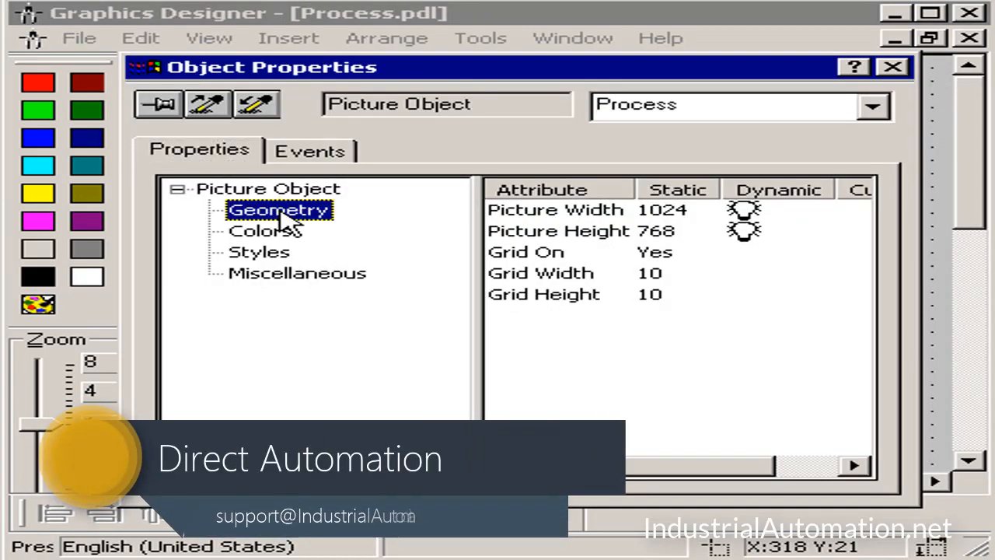
double_click(551, 212)
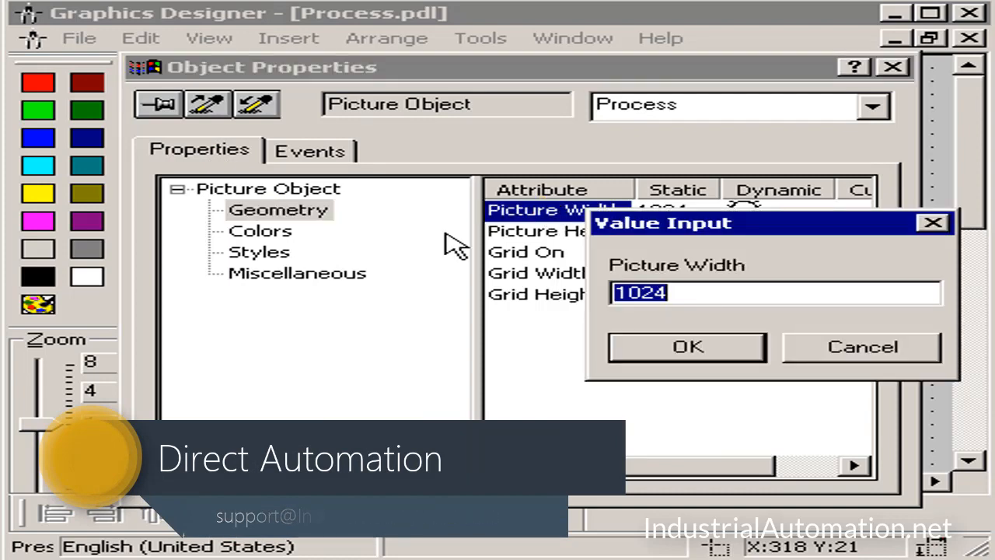
text(645)
key(Return)
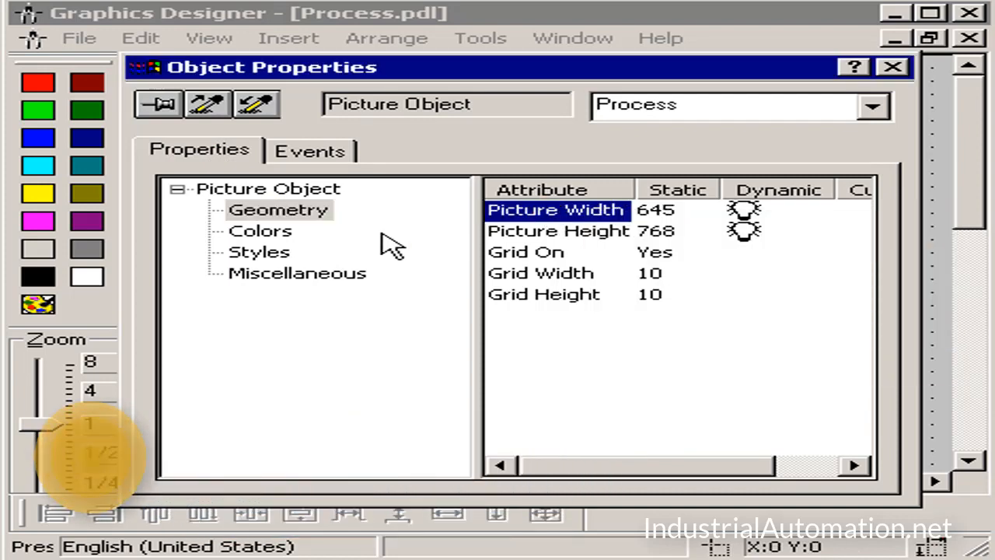
Step: Set the picture's height to 540 and close its object properties
click(552, 232)
double_click(555, 232)
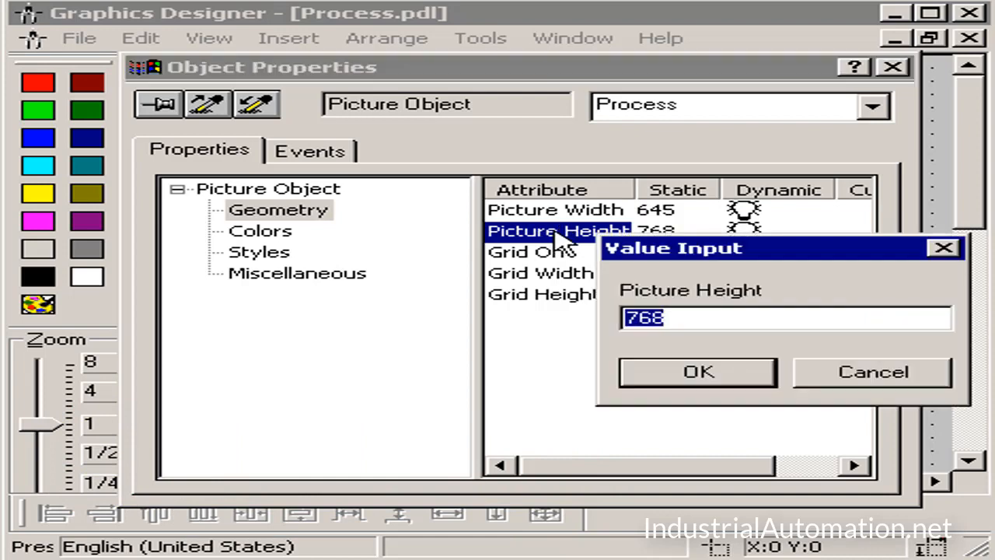
text(540)
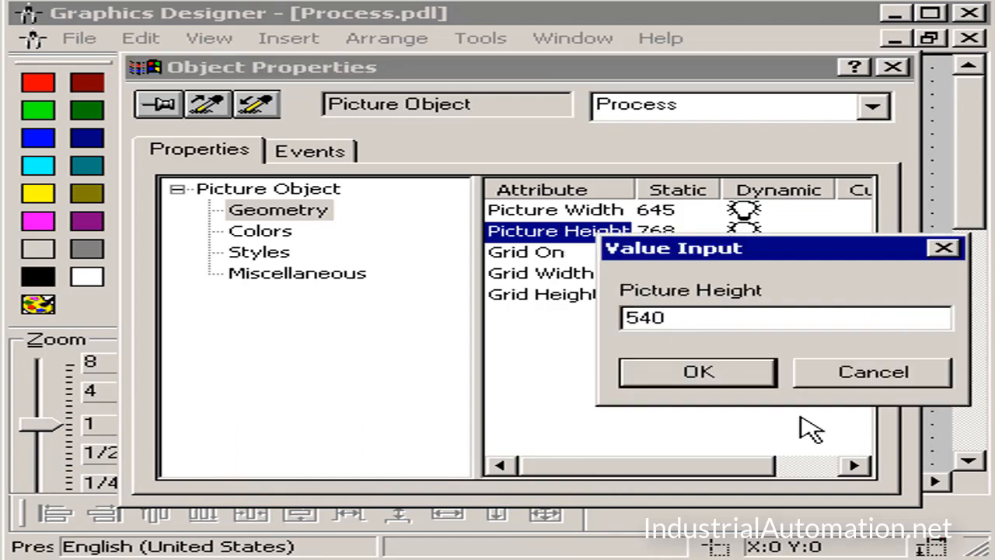
click(703, 371)
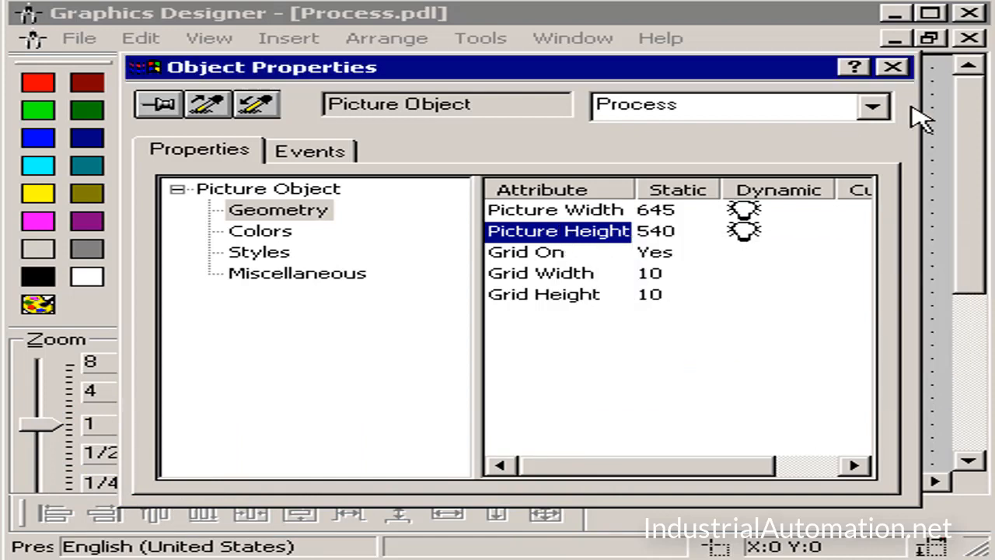
click(893, 67)
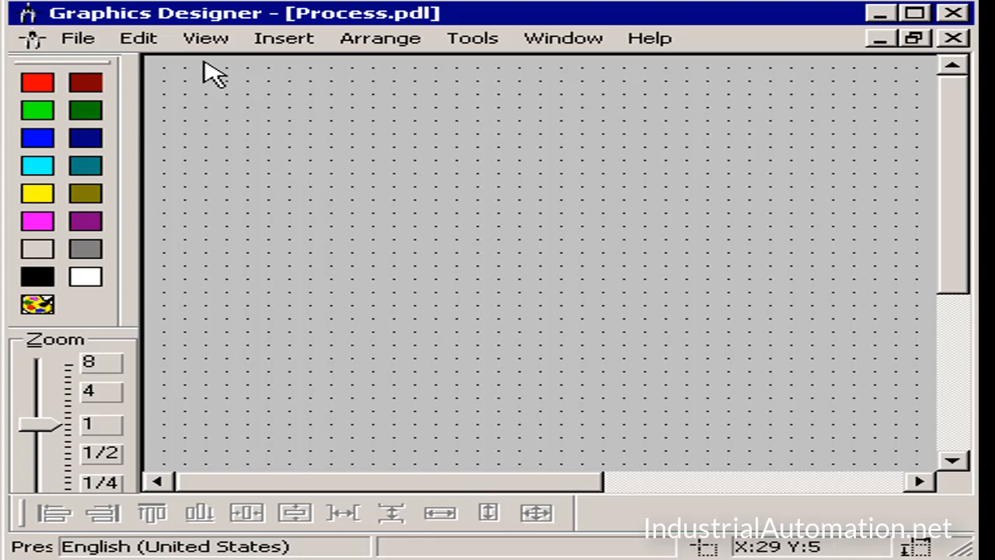
Step: Place window 4 from the Global Library's Displays/Windows folder at X 10, Y 20 and shrink it to a bit over half its size
click(205, 38)
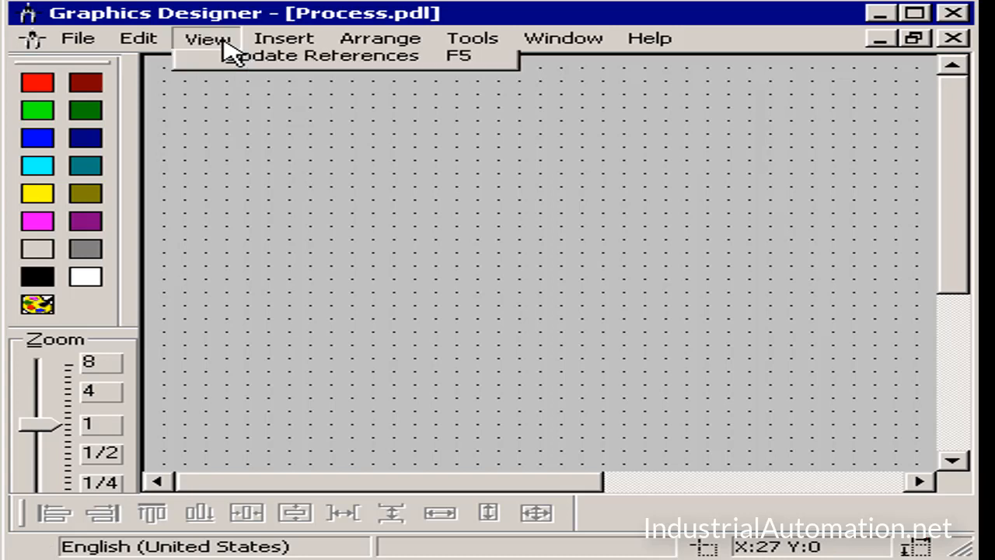
click(233, 90)
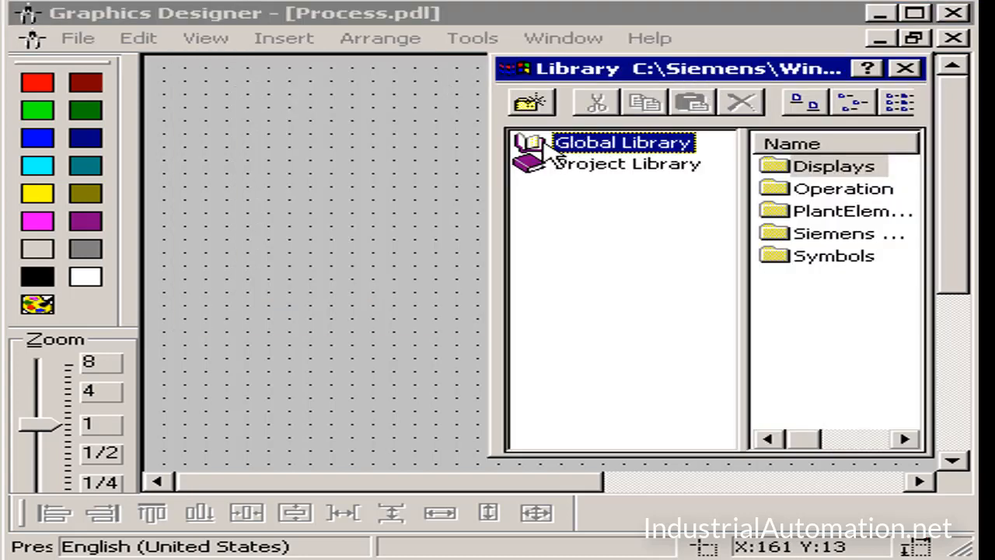
double_click(537, 144)
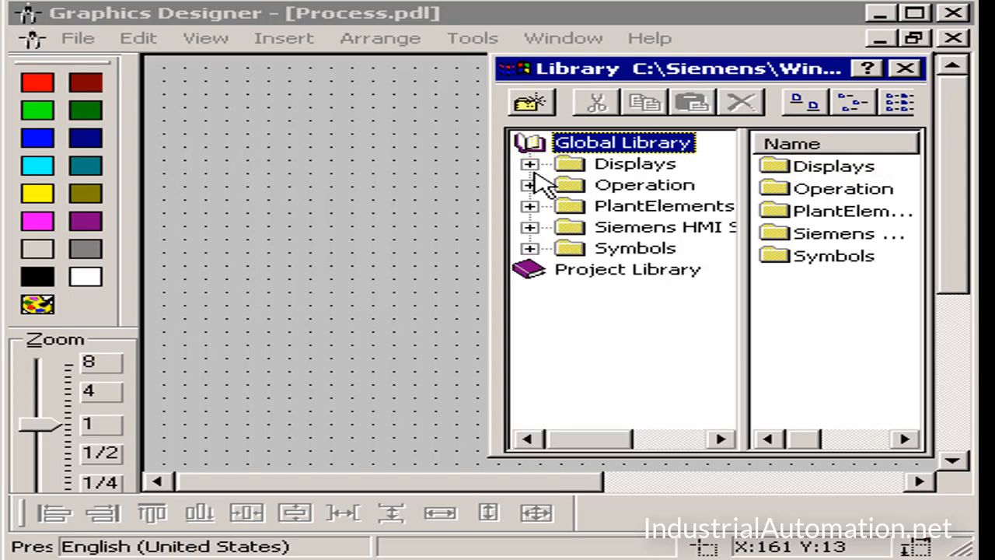
click(580, 165)
click(530, 164)
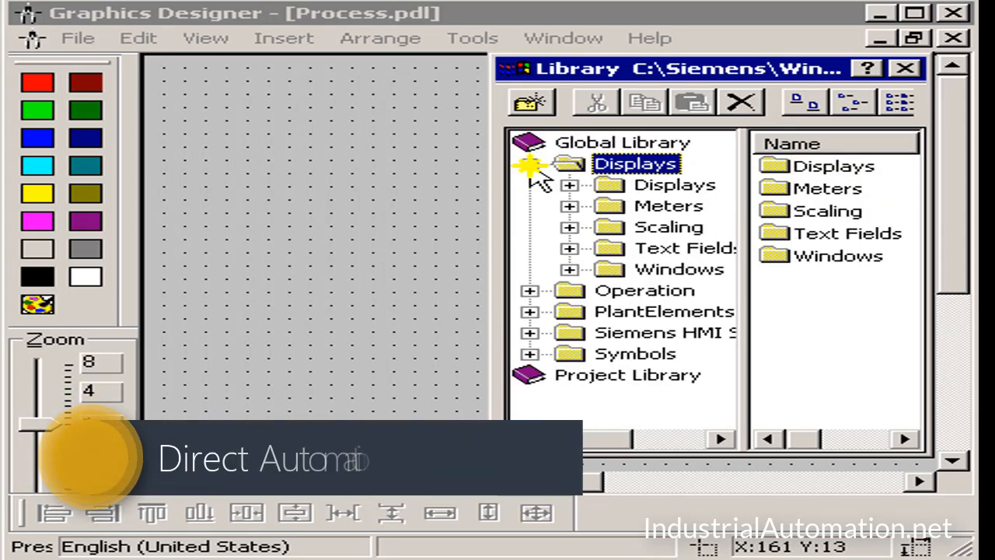
click(657, 270)
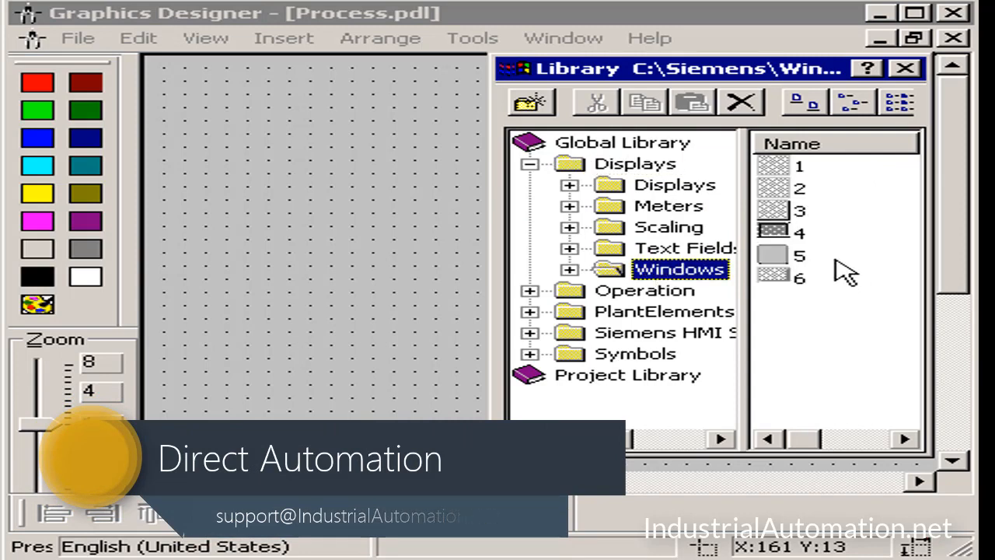
drag(789, 237, 169, 93)
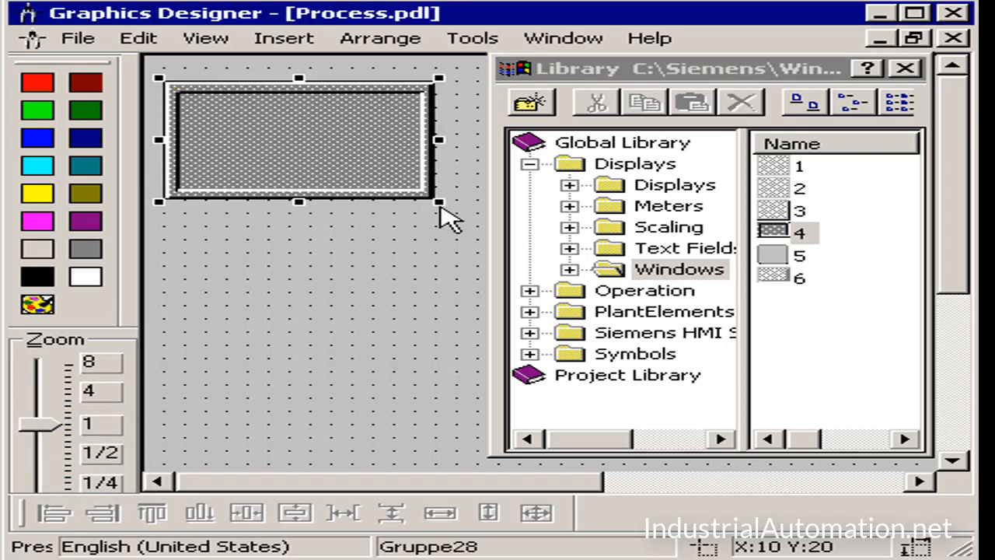
drag(439, 203, 335, 149)
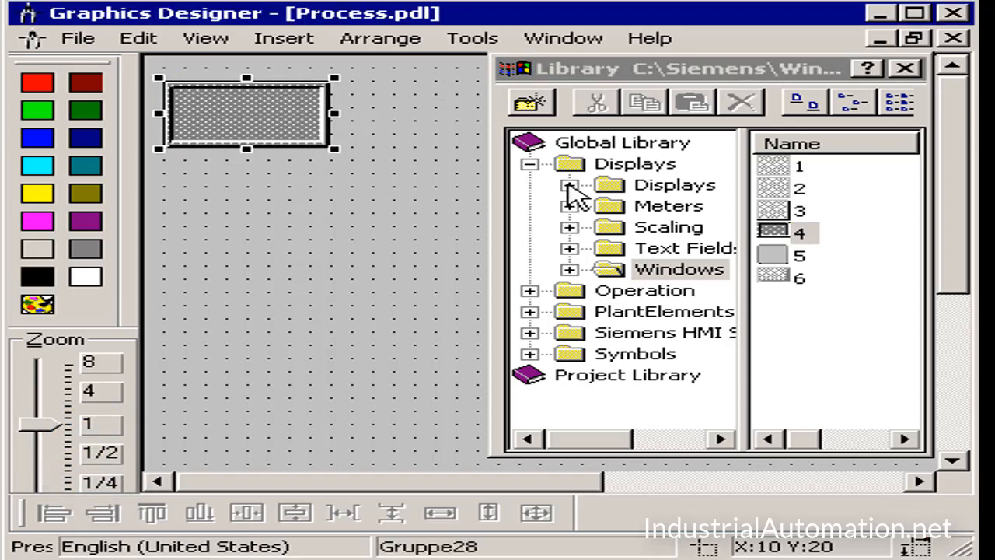
Step: Place toggle button On_Off_6 from the library's Operation folder below the window at X 20, Y 90 and reduce its size
click(531, 164)
click(570, 187)
click(530, 185)
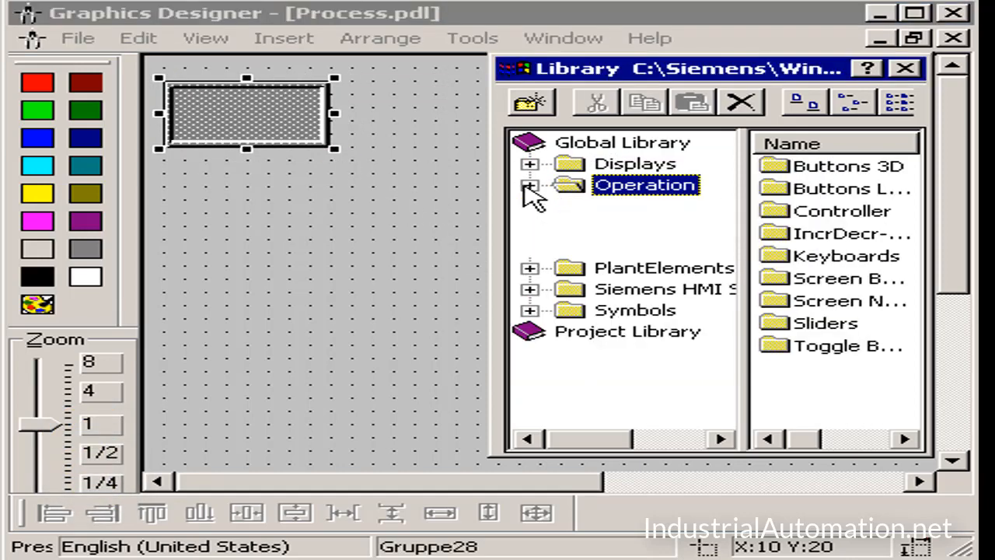
click(666, 373)
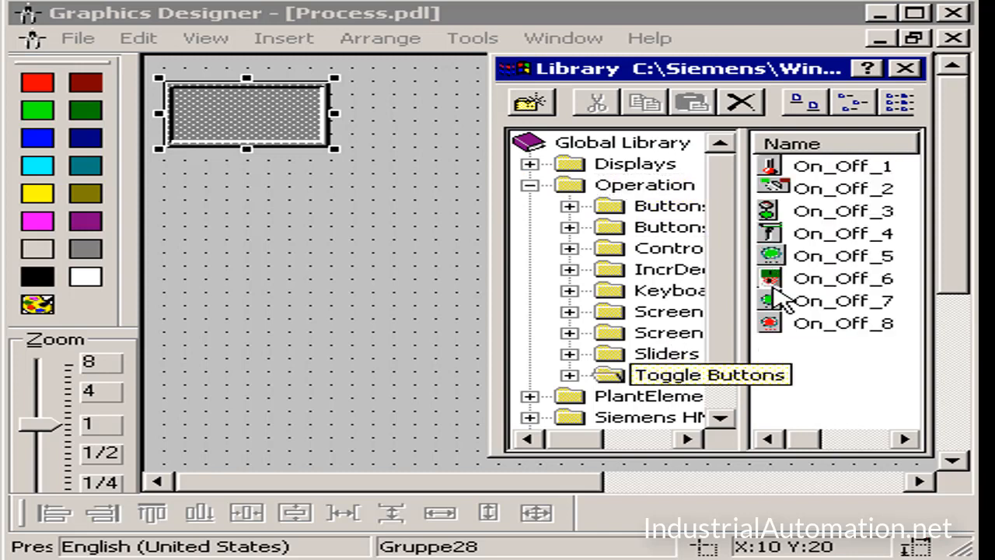
click(779, 282)
drag(786, 295, 188, 180)
drag(302, 275, 251, 241)
Step: Place the second 3D pipe elbow from the Global Library's PlantElements folder to the right of the toggle button at X 70, Y 90
click(529, 185)
click(573, 207)
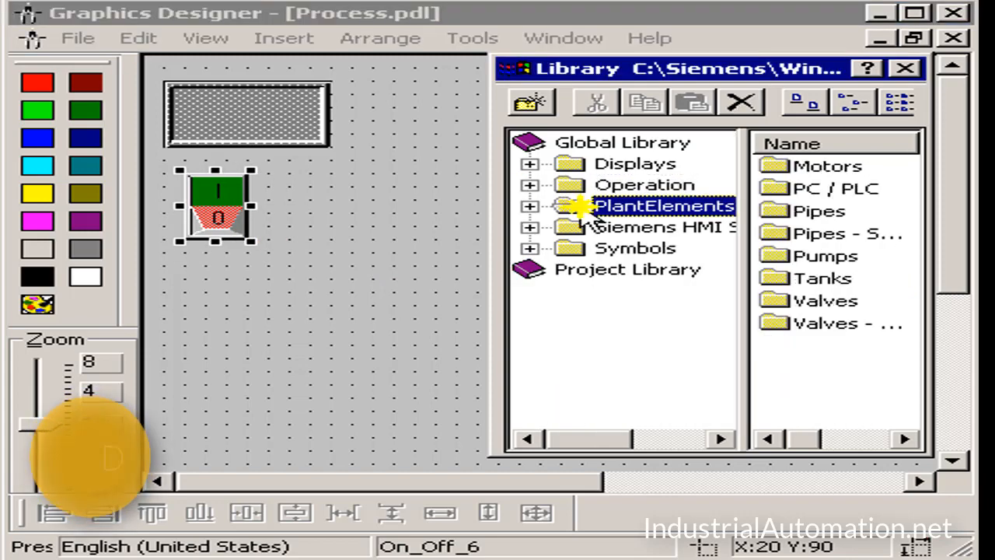
click(529, 206)
click(639, 271)
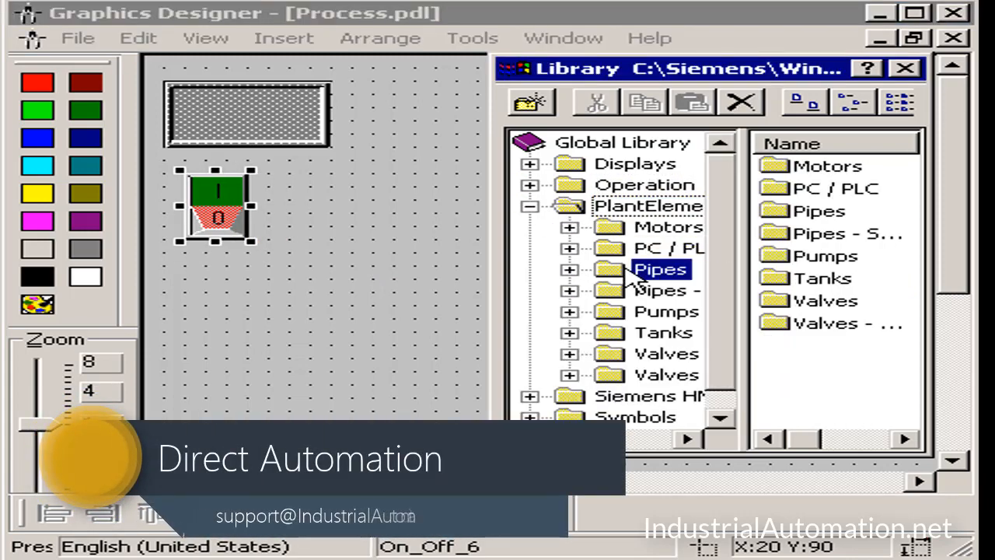
click(630, 292)
click(801, 189)
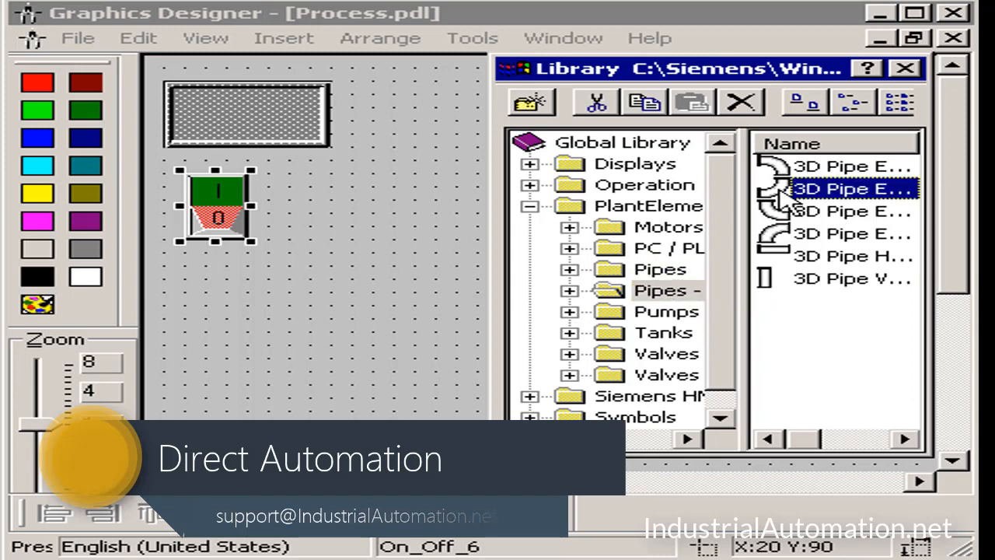
drag(398, 203, 289, 183)
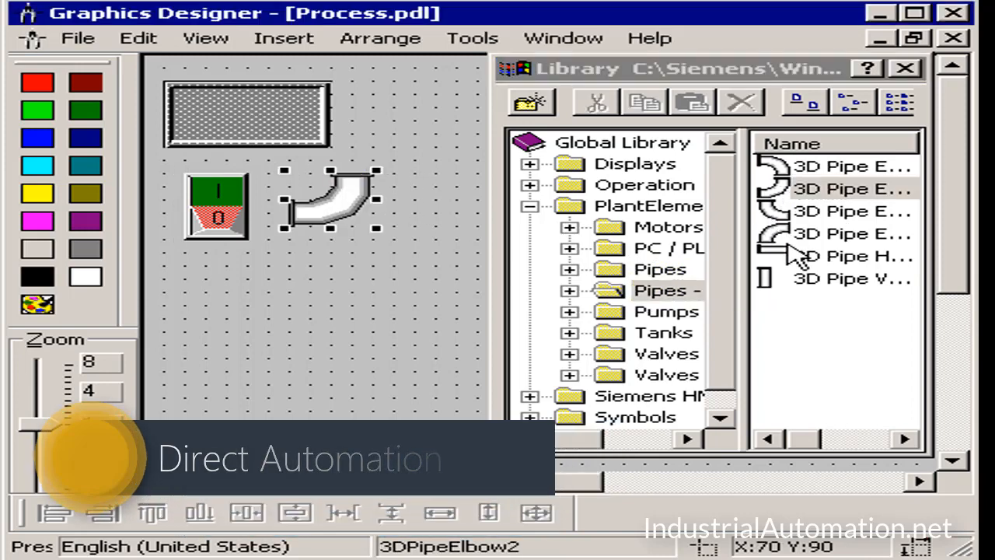
Step: Place a horizontal 3D pipe below the elbow and a vertical 3D pipe beside it at X 120, Y 80
click(787, 257)
drag(787, 257, 311, 242)
drag(770, 292, 389, 163)
Step: Place Pump001 from the library's Pumps folder below the toggle button at X 20, Y 160
click(660, 312)
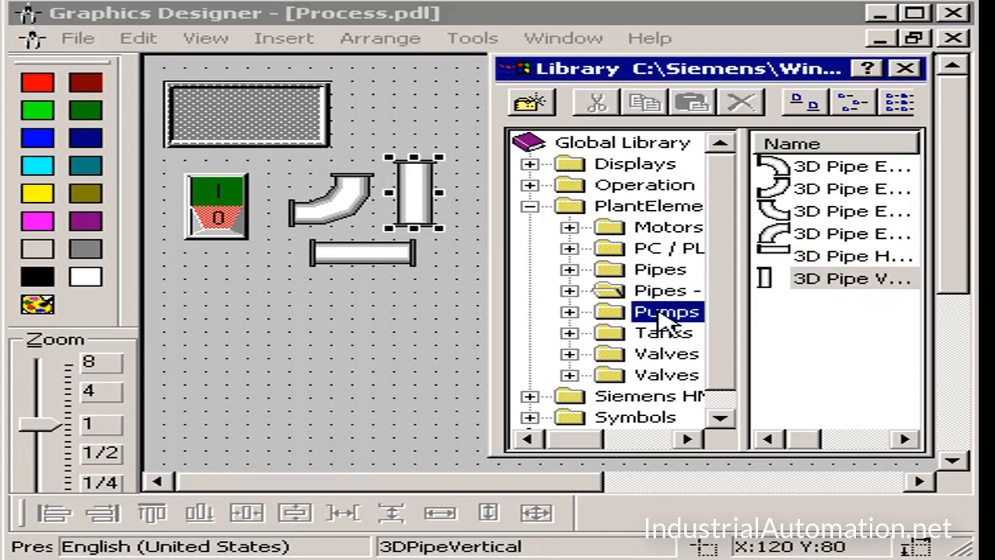
click(778, 175)
click(777, 168)
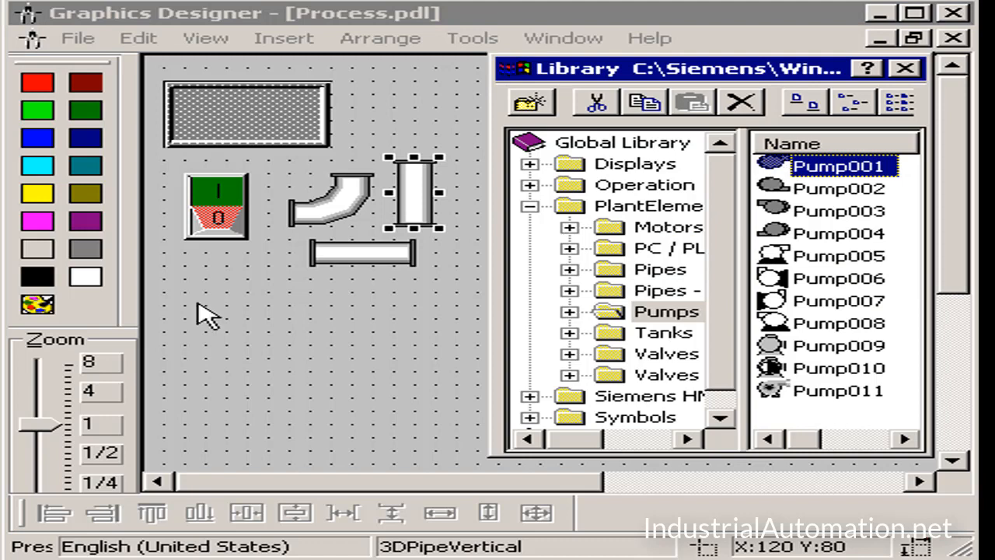
drag(199, 304, 184, 262)
Step: Place Tank2 from the library's Tanks folder at X 50, Y 170 and close the library
click(661, 332)
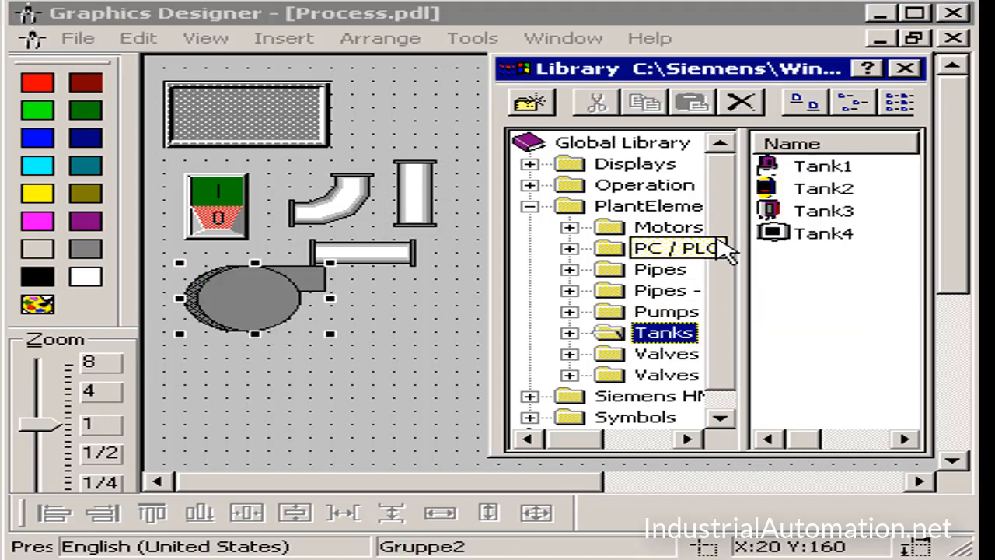
click(787, 207)
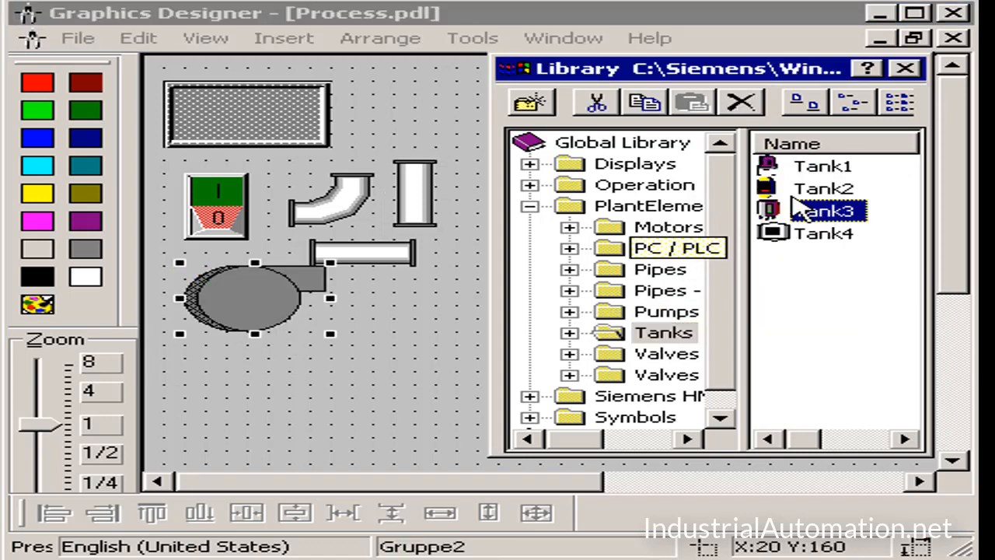
click(816, 188)
drag(817, 188, 254, 283)
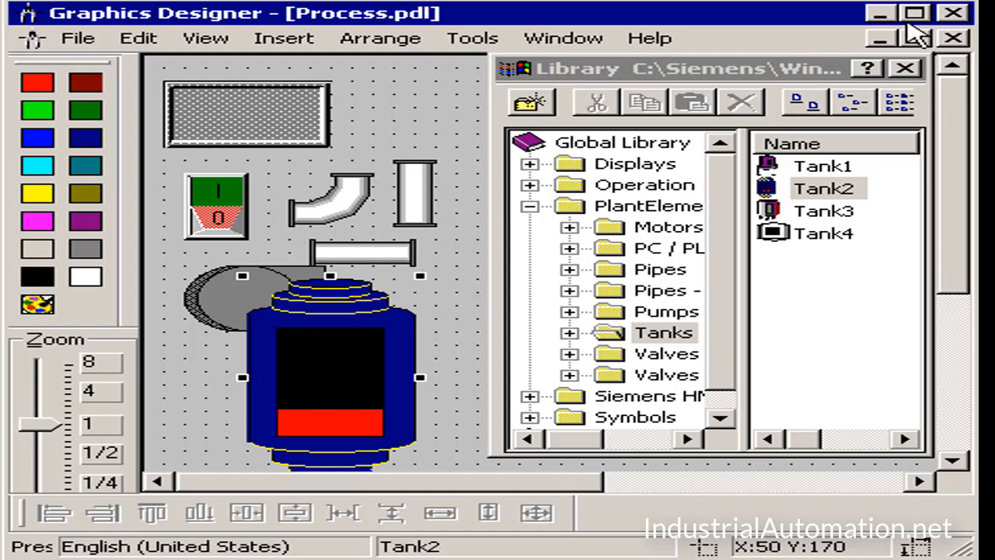
click(907, 70)
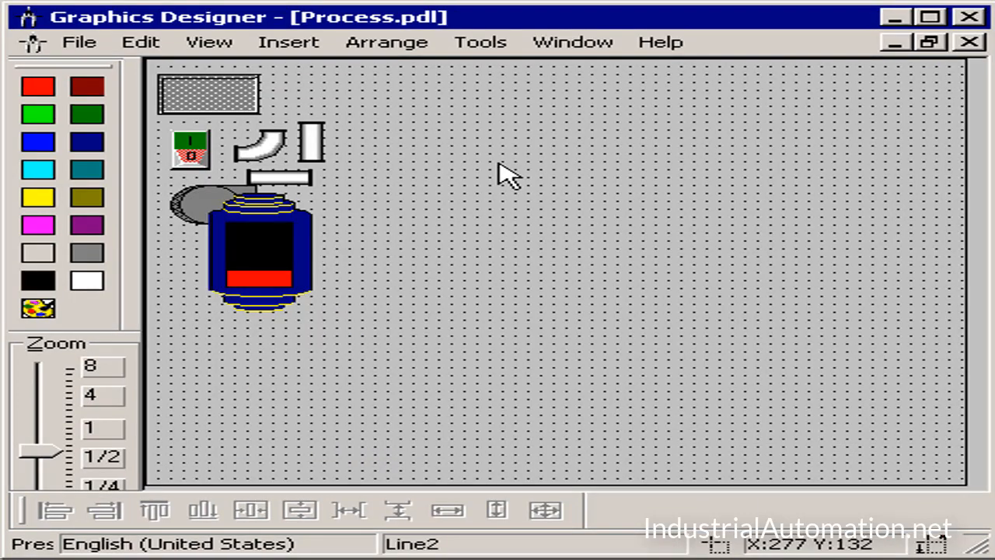
Step: Move the tank to X 310, Y 140 in the middle of the picture and enlarge it
mouse_move(265, 270)
mouse_down()
mouse_move(502, 269)
mouse_move(585, 248)
mouse_up()
drag(642, 294, 712, 319)
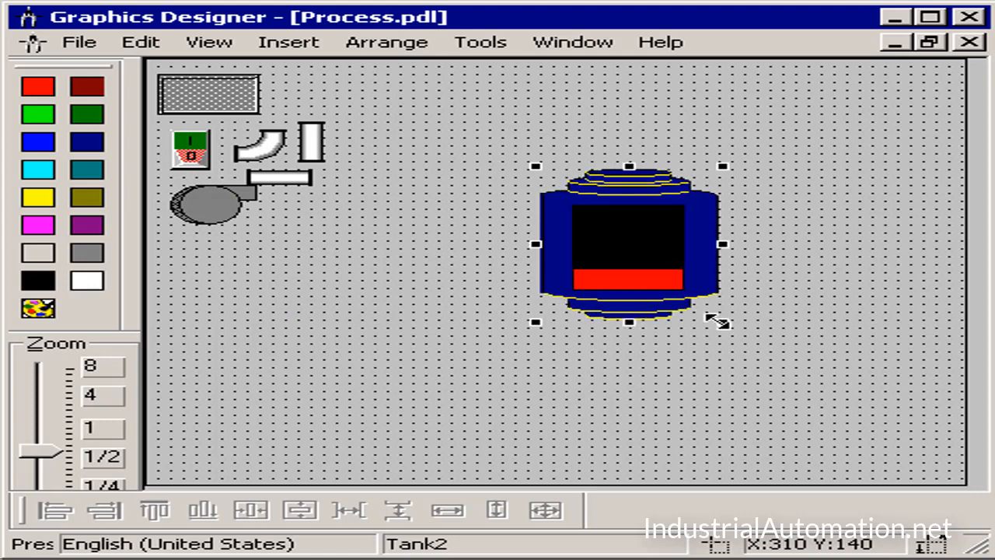
Step: Move the pump to the tank's upper left and place a duplicate of it below the tank at X 350, Y 370
click(206, 213)
drag(263, 231, 515, 159)
right_click(274, 238)
click(278, 303)
drag(278, 247, 637, 384)
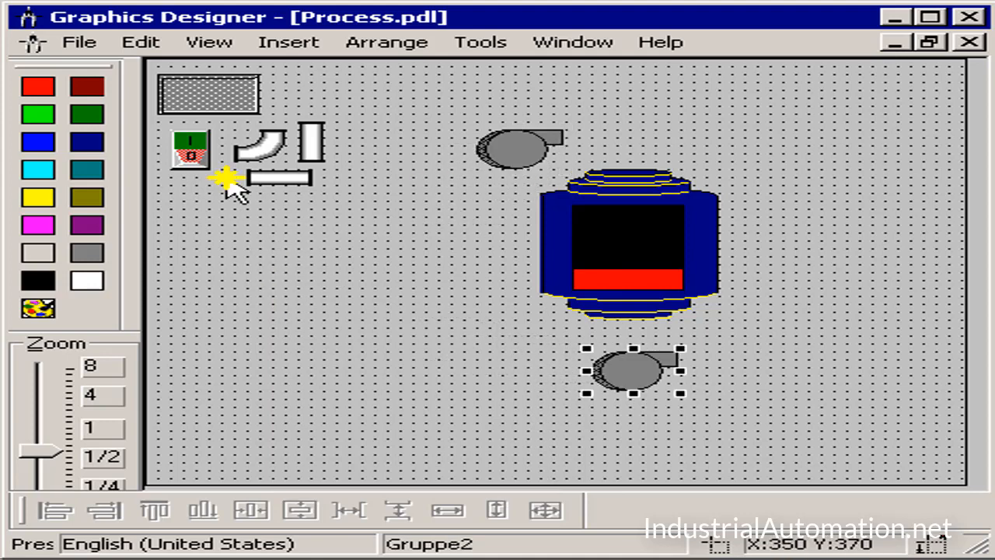
Step: Duplicate the toggle button, placing one below the lower pump at X 330, Y 430 and the other above the upper pump at X 250, Y 20
click(188, 158)
drag(189, 158, 595, 427)
right_click(198, 226)
click(249, 300)
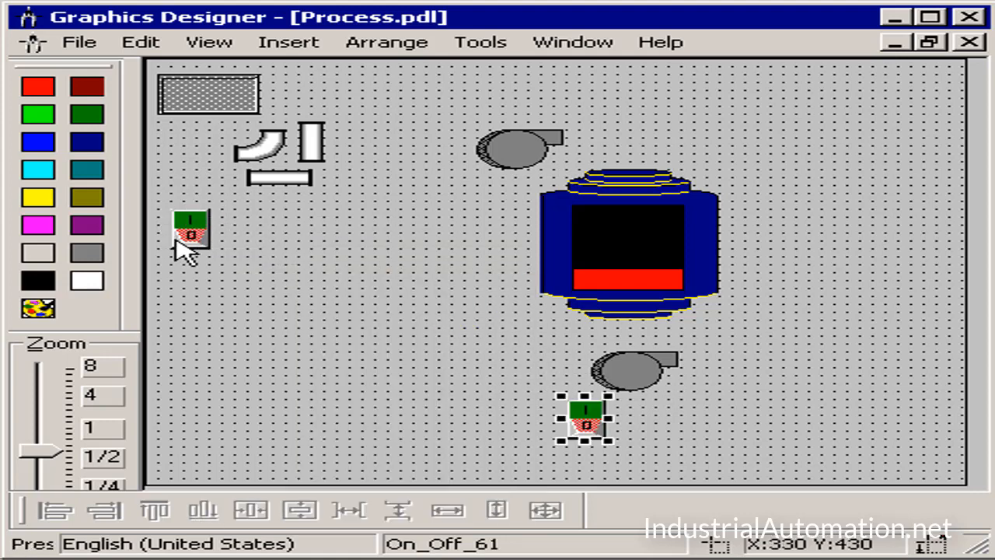
click(181, 235)
drag(181, 235, 475, 101)
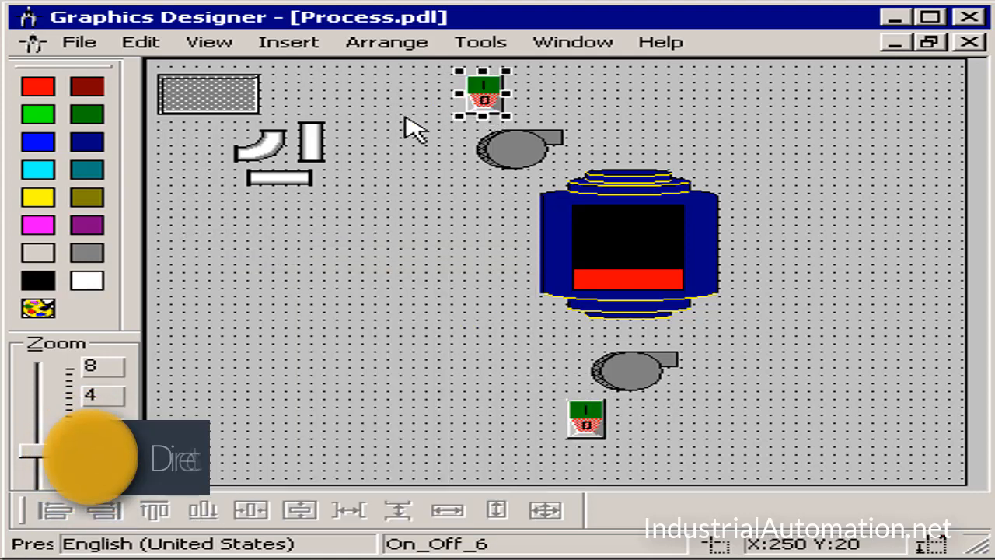
Step: Move the pipe elbow above the tank, mirror it horizontally and fit its lower end to the top of the tank
click(248, 150)
drag(249, 150, 642, 150)
click(416, 47)
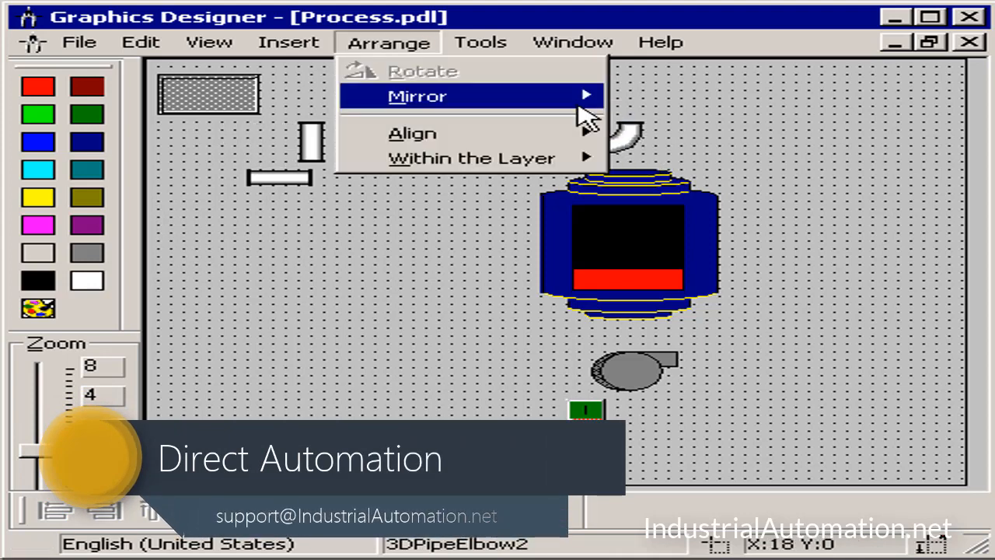
click(604, 134)
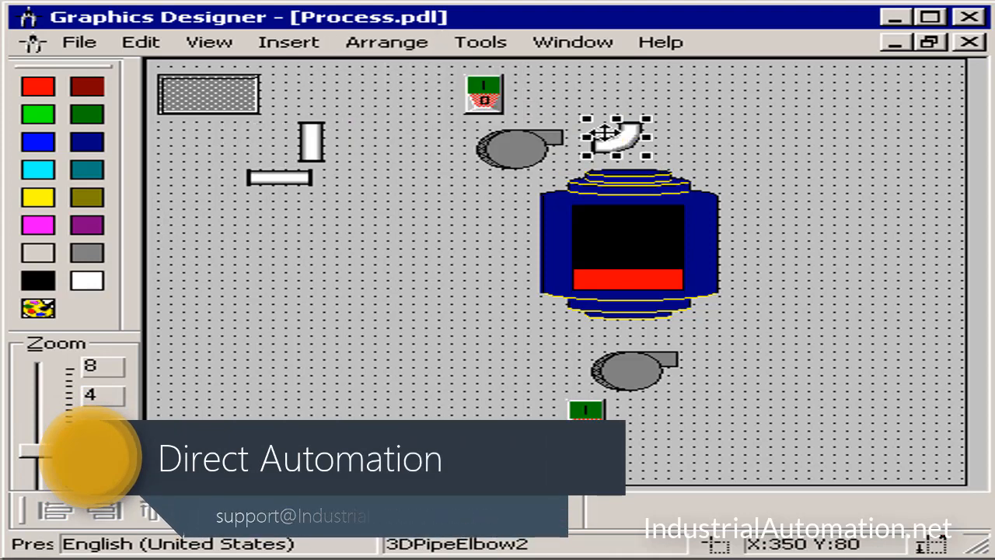
click(386, 47)
mouse_move(371, 107)
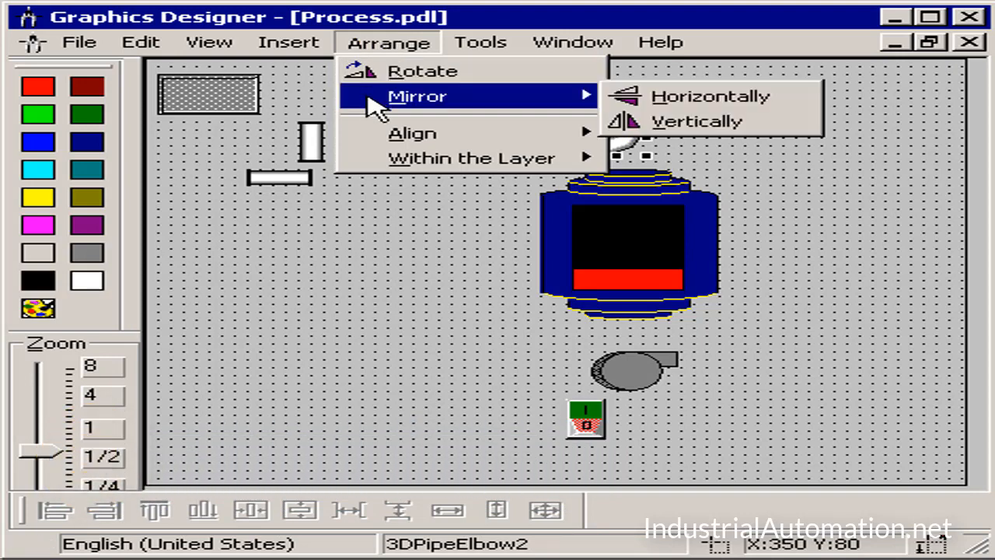
click(628, 100)
drag(602, 136, 613, 155)
Step: Nudge the upper pump to X 283, Y 101 so its outlet meets the elbow on the tank
click(511, 152)
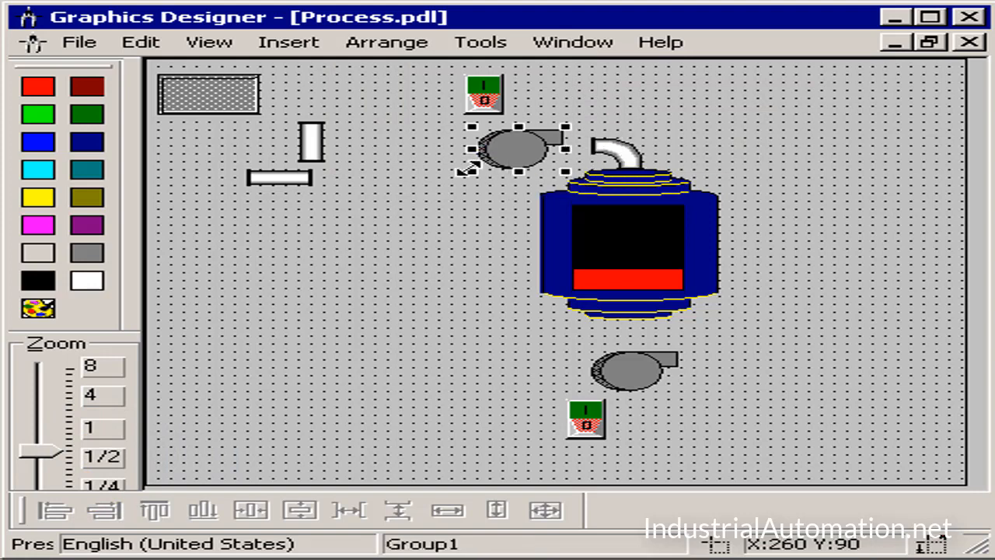
key(Down)
key(Down)
key(Down)
key(Down)
key(Down)
key(Down)
key(Down)
key(Down)
key(Down)
key(Down)
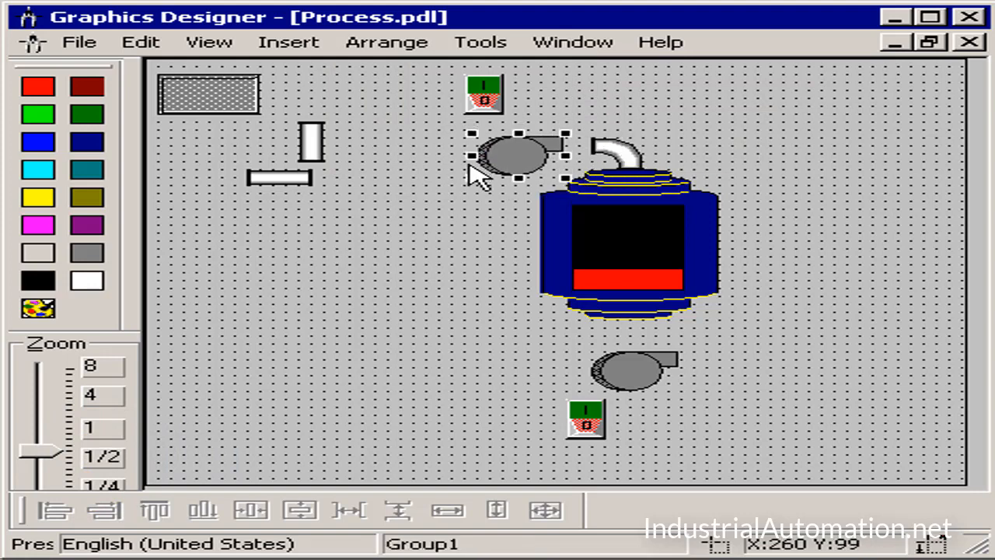
key(Right)
key(Right)
key(Right)
key(Right)
key(Right)
key(Right)
key(Right)
key(Right)
key(Right)
key(Right)
key(Right)
key(Right)
key(Right)
key(Right)
key(Right)
key(Right)
key(Right)
key(Right)
key(Right)
key(Right)
key(Right)
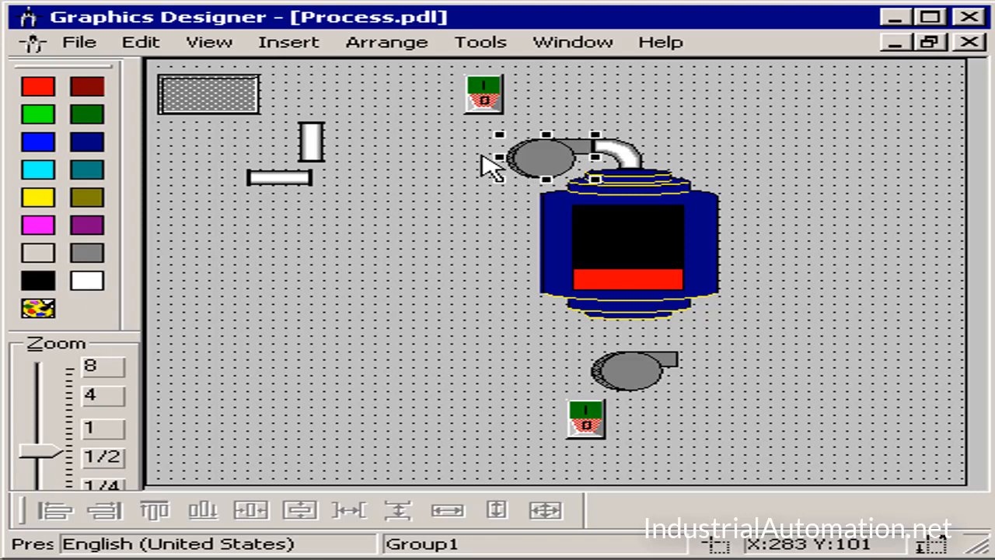
Step: Add a second pipe elbow at the upper pump's inlet and nudge it to X 250, Y 87
drag(622, 155, 439, 160)
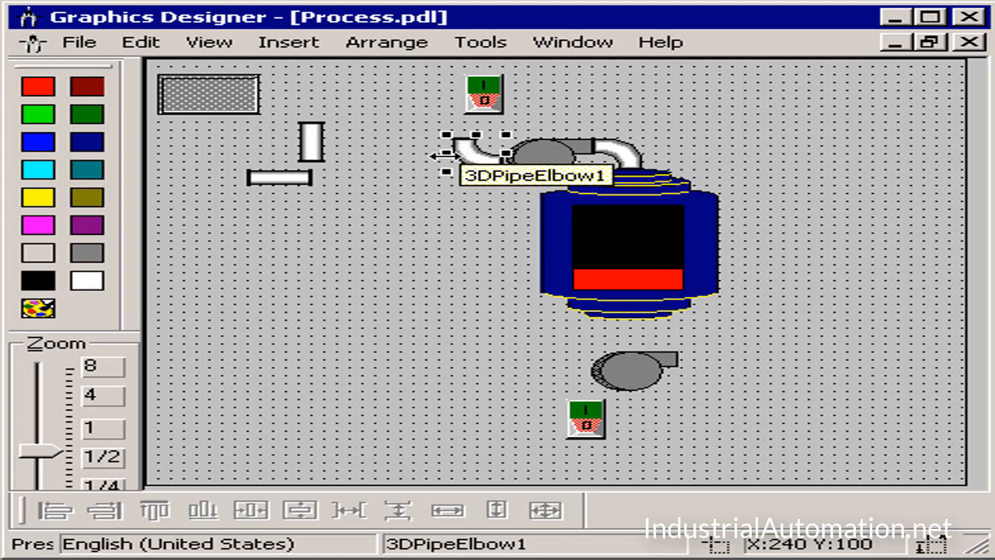
key(Up)
key(Up)
key(Up)
key(Up)
key(Up)
key(Up)
key(Up)
key(Up)
key(Up)
key(Up)
key(Up)
key(Up)
key(Right)
key(Right)
key(Right)
key(Right)
key(Right)
key(Right)
key(Right)
key(Right)
key(Right)
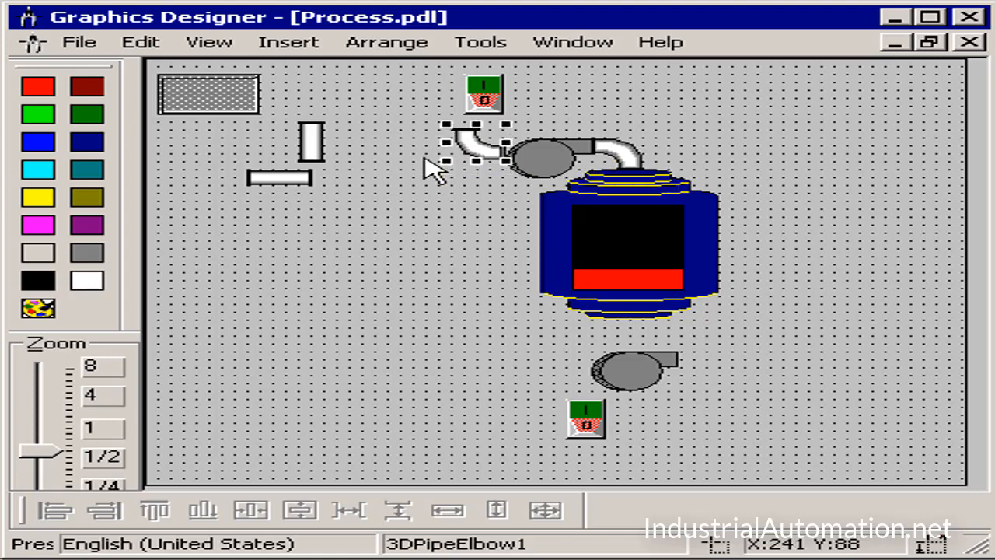
key(Right)
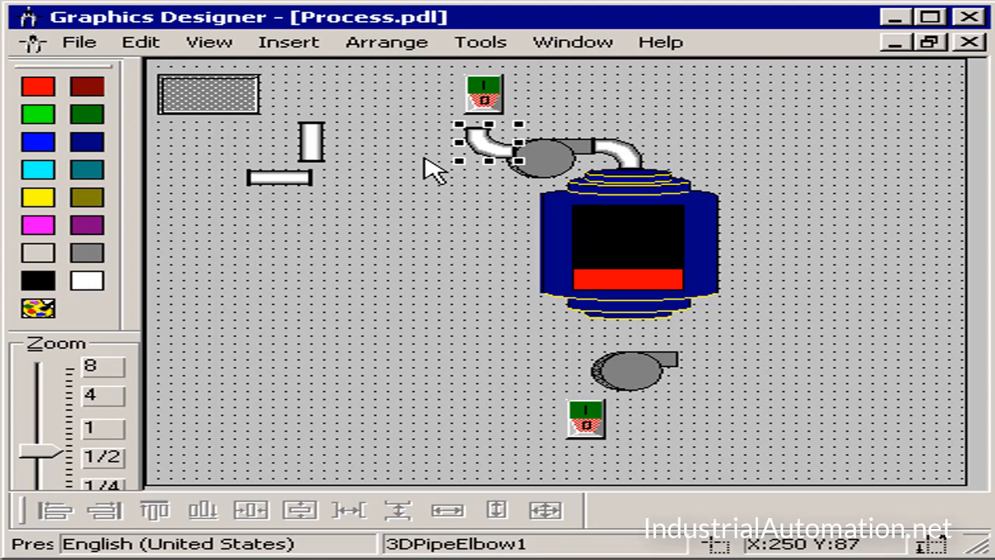
Step: Fit the vertical pipe between the tank and lower pump at X 370, Y 330, and attach the horizontal pipe to that pump's outlet
drag(311, 144, 636, 351)
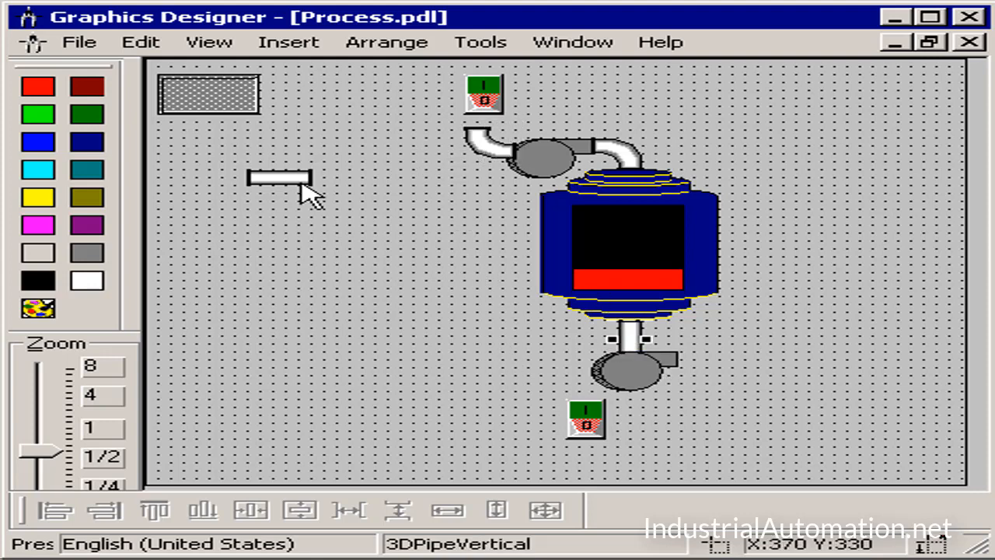
click(276, 179)
drag(278, 176, 733, 373)
Step: Move the window object to the left of the tank, enlarge it, and bring the object palette into view over the picture
drag(233, 93, 295, 190)
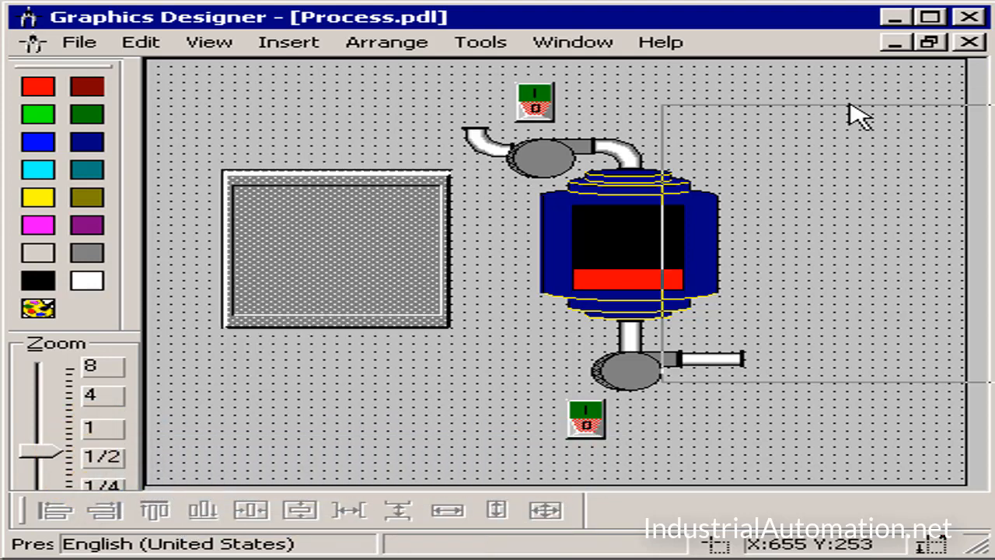
drag(855, 116, 755, 93)
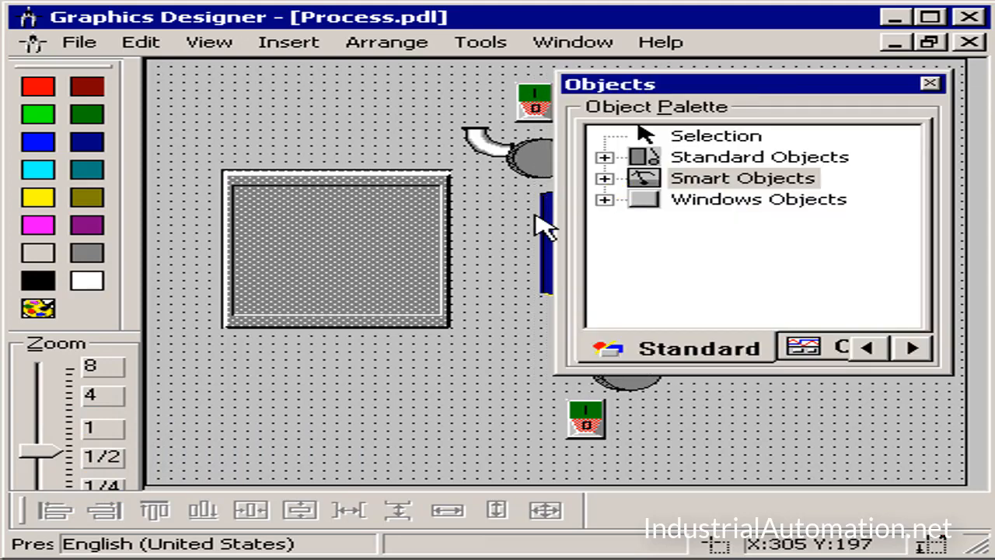
Step: Draw a short vertical line from the Standard Objects above the window at X 130, Y 60
click(752, 156)
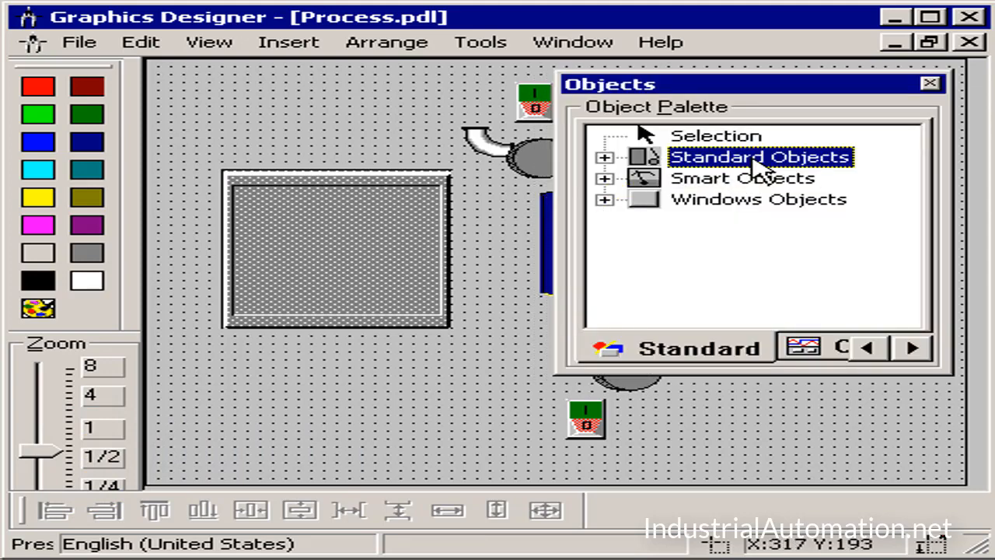
click(734, 180)
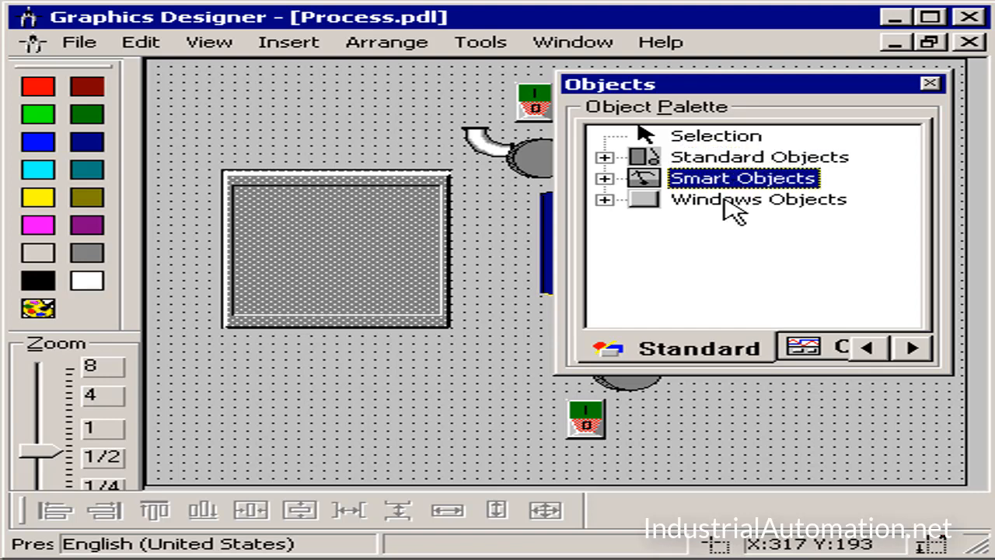
click(725, 202)
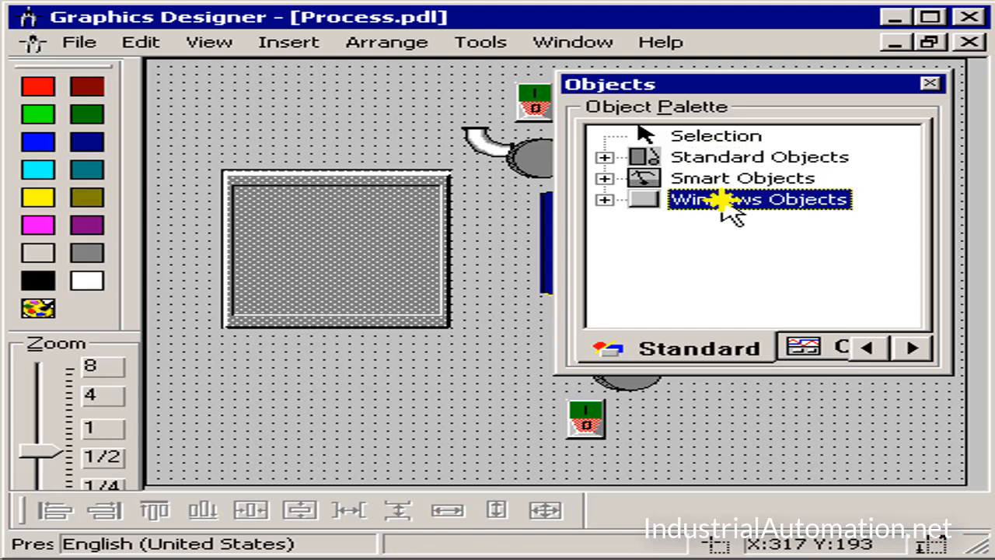
click(604, 158)
click(734, 159)
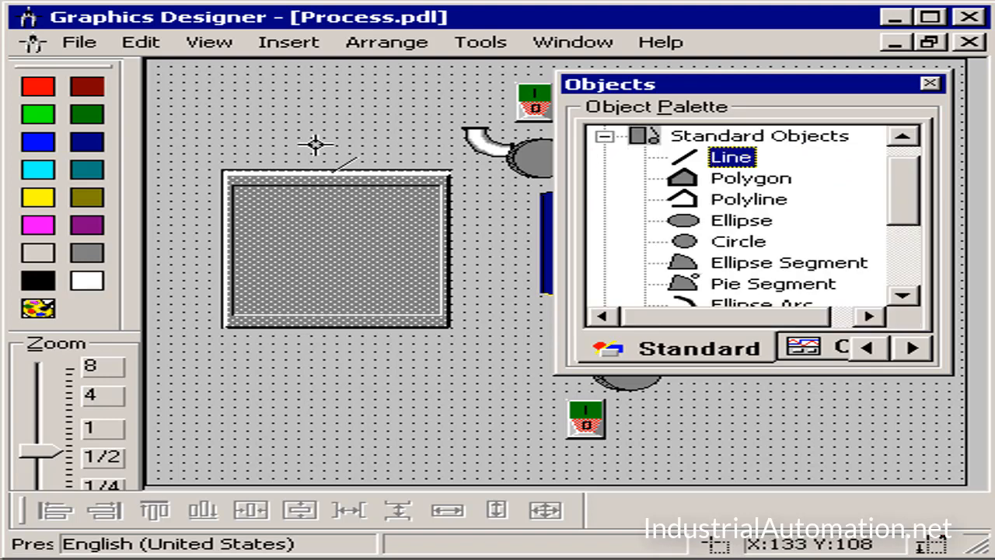
drag(316, 146, 311, 105)
Step: Insert a Static Text object above the window, to the left of the line, at X 30, Y 50
drag(910, 211, 916, 270)
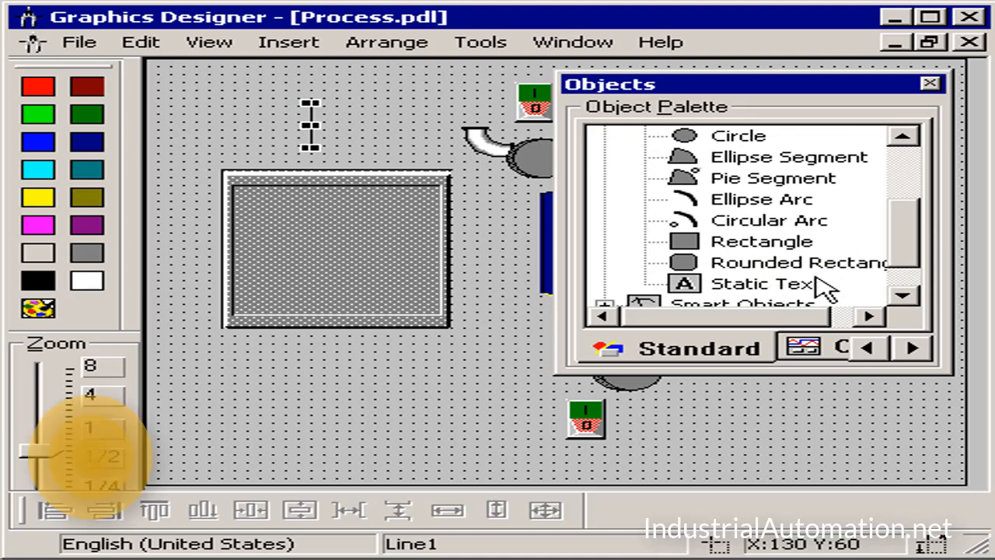
click(816, 283)
drag(179, 99, 274, 121)
Step: Insert an I/O Field from the Smart Objects below the window at X 40, Y 370
click(603, 158)
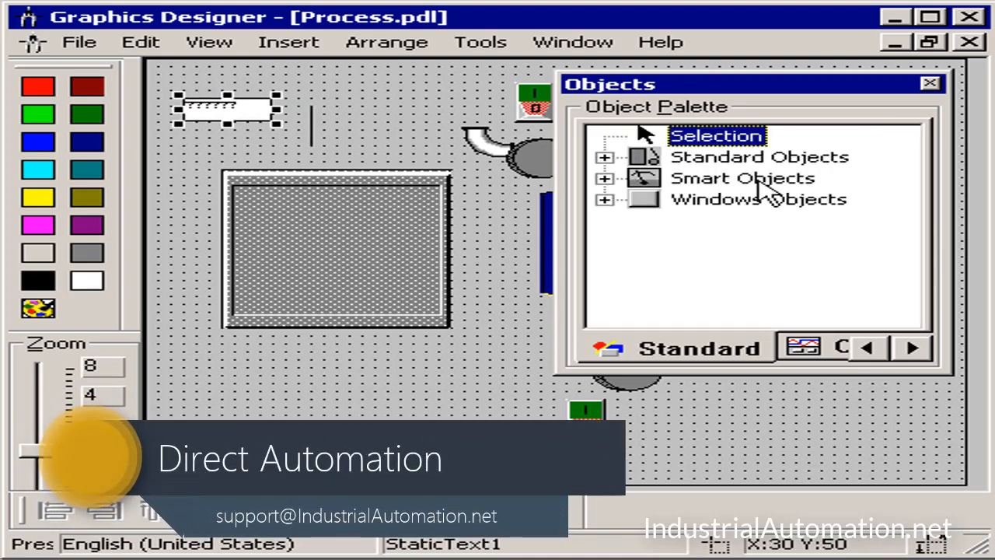
click(656, 178)
click(605, 178)
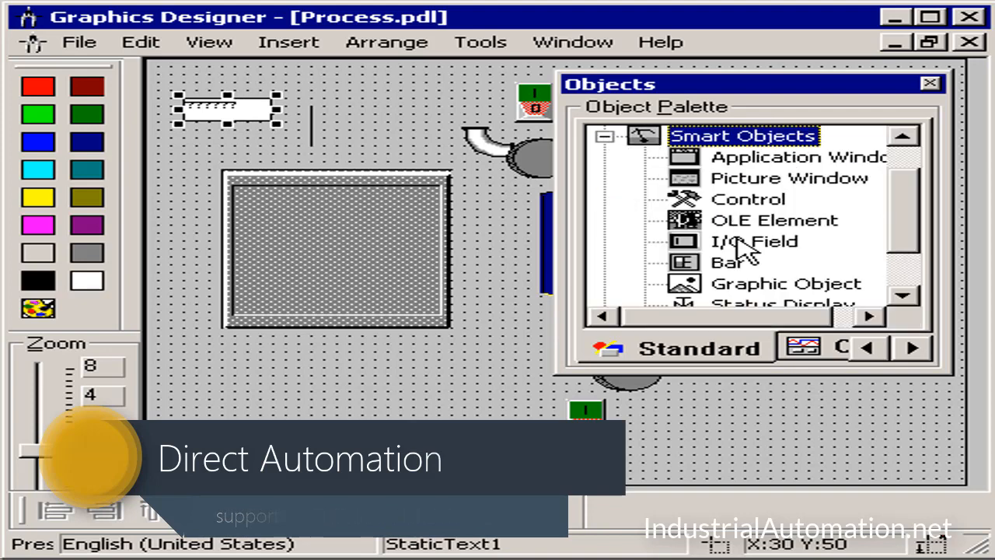
click(684, 243)
drag(196, 350, 314, 385)
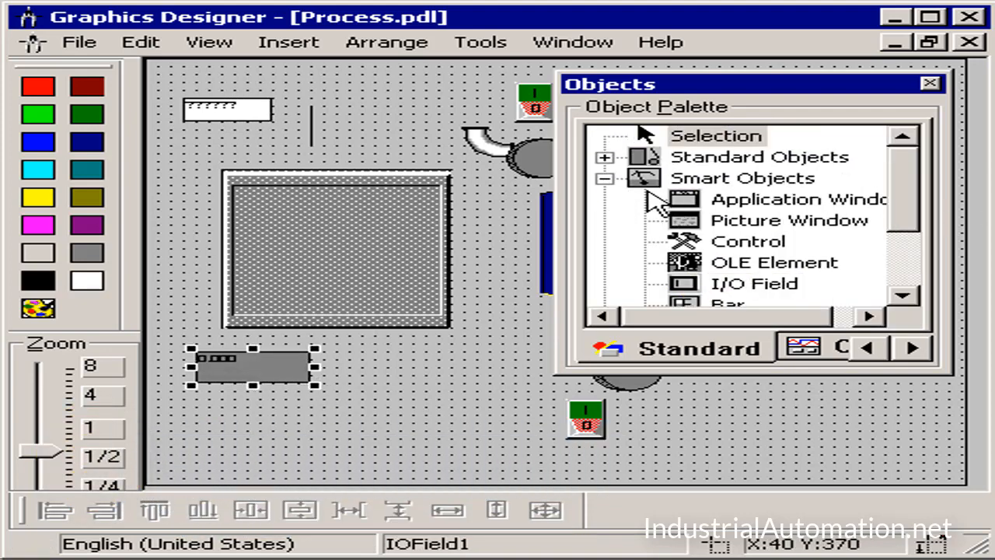
Step: Insert a Slider Object from the Windows Objects and place it to the right of the tank at X 520, Y 160
click(604, 179)
click(604, 200)
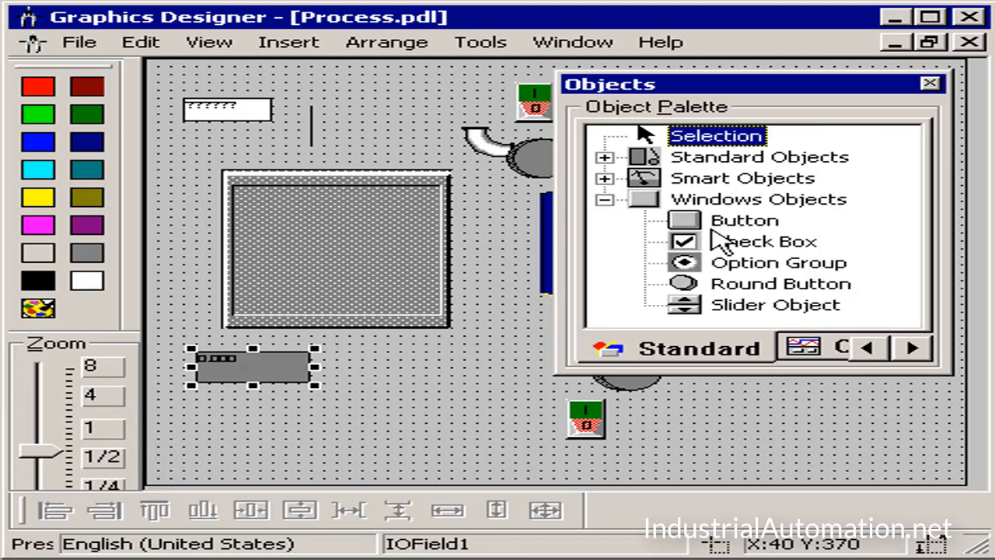
click(746, 304)
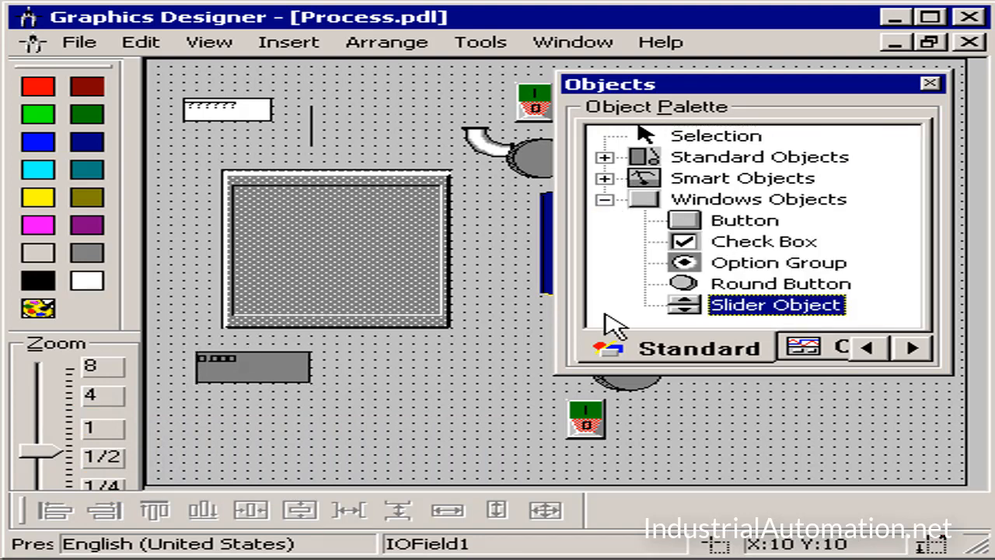
drag(371, 342, 418, 429)
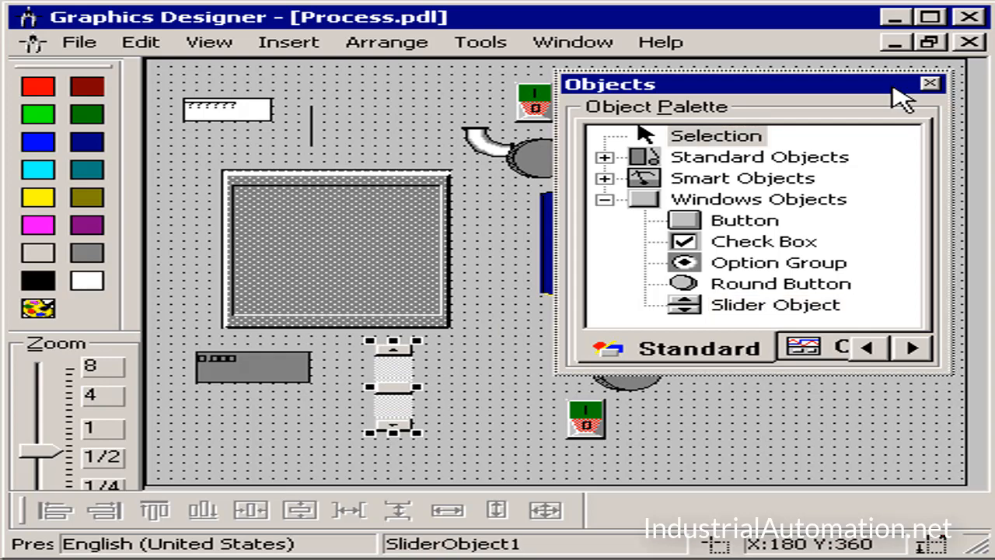
click(929, 83)
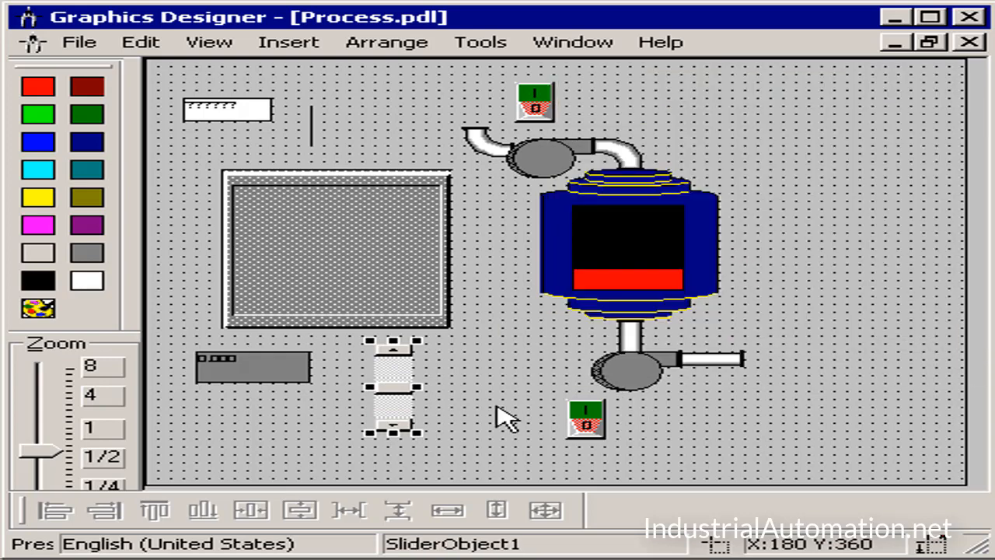
drag(387, 386, 822, 230)
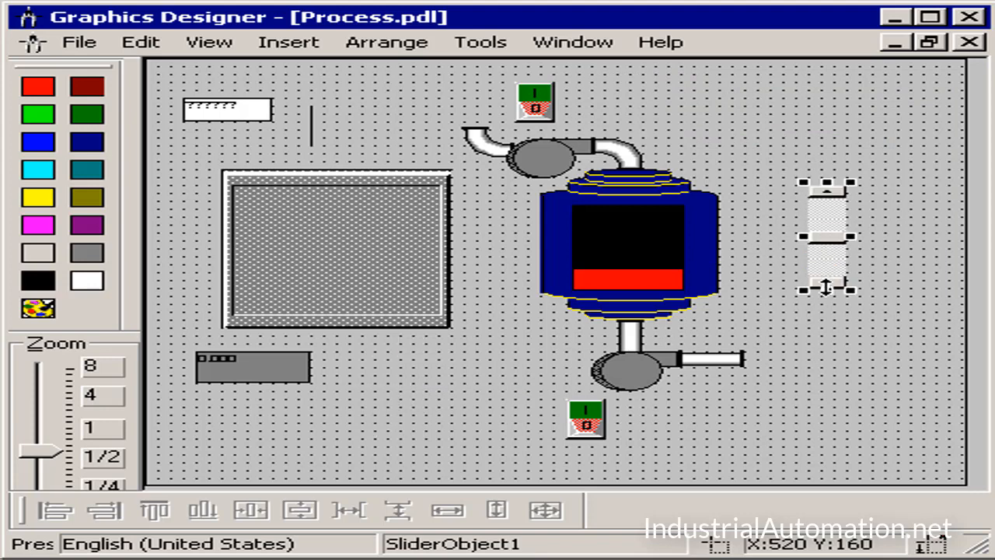
Step: Set the font size of the static text above the window object to 18
click(209, 109)
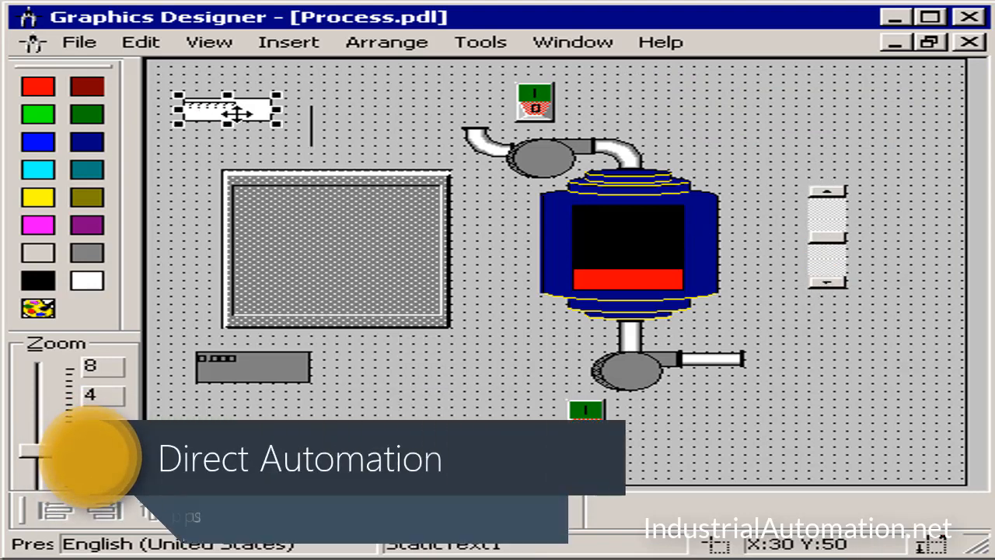
right_click(217, 104)
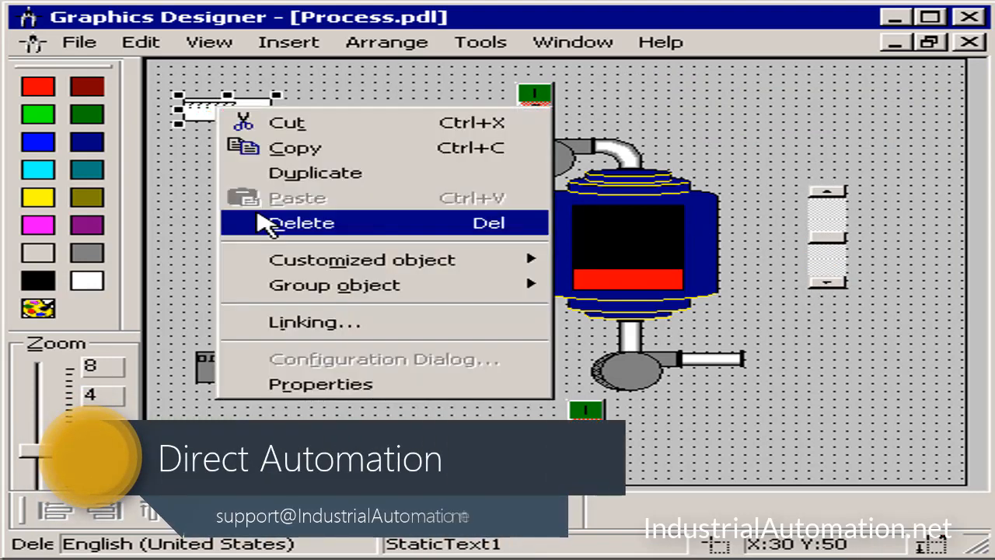
click(274, 387)
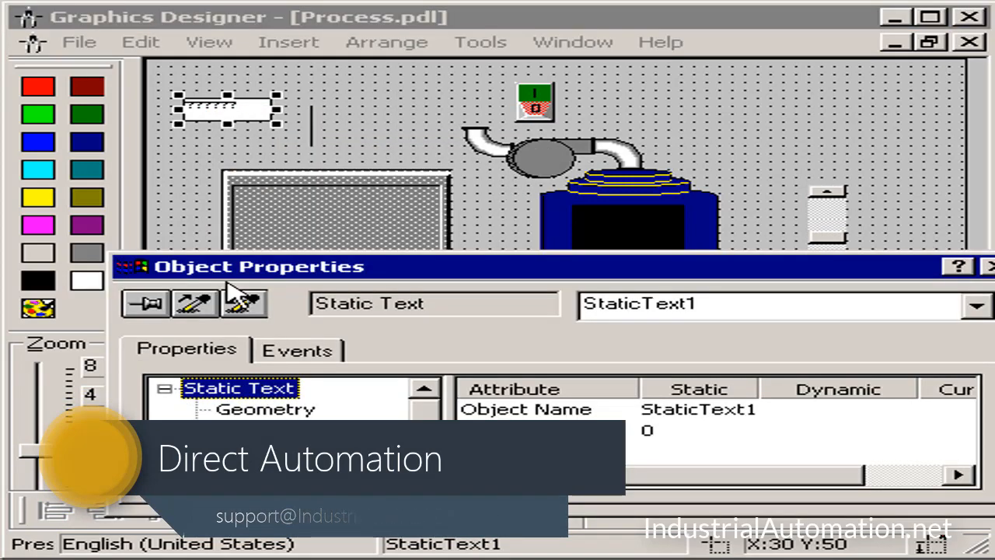
drag(252, 269, 196, 268)
click(186, 473)
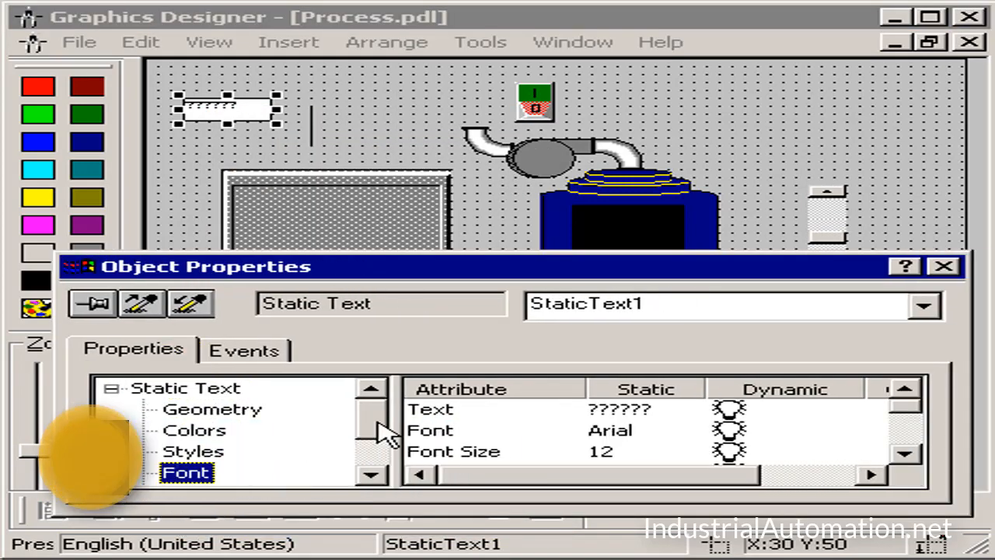
double_click(451, 452)
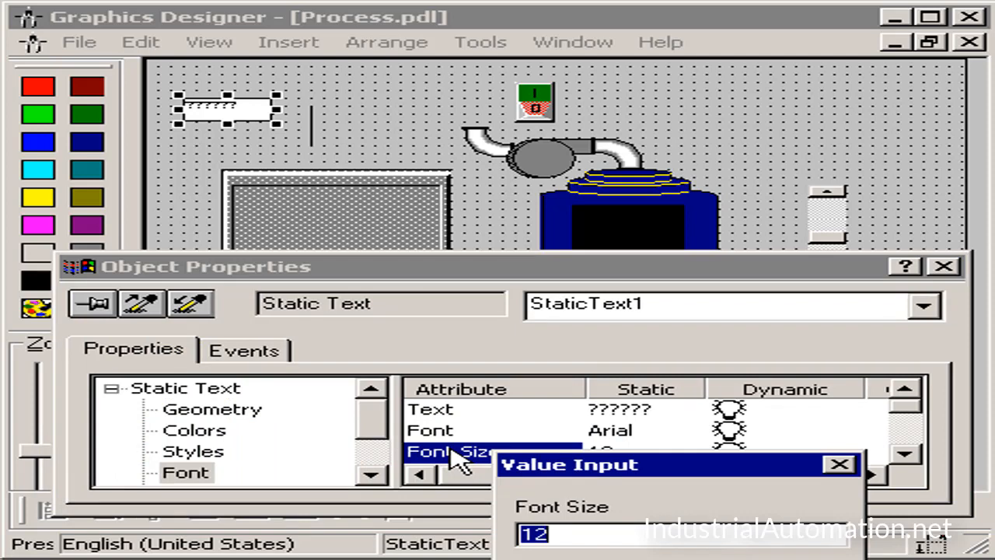
key(Return)
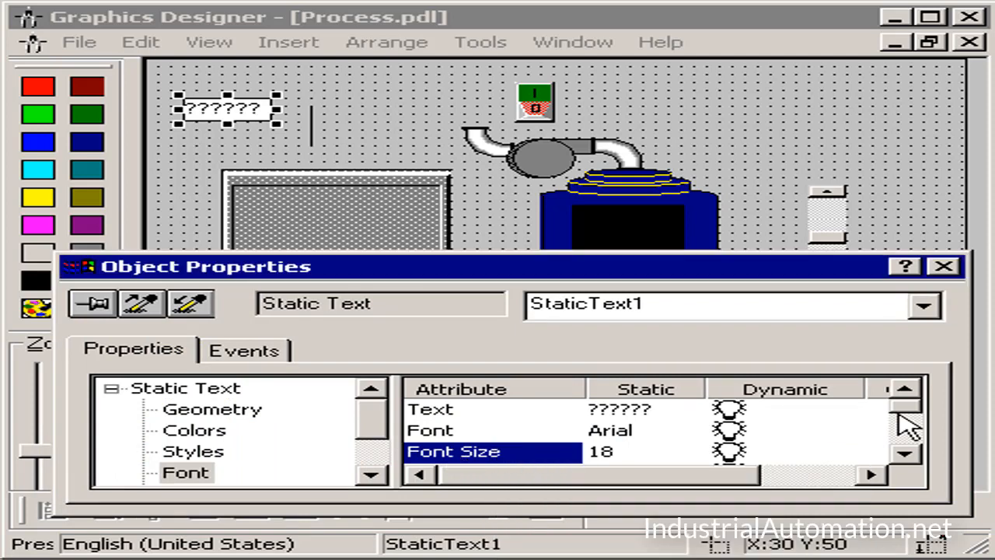
Step: Set both the X Alignment and Y Alignment of the static text to Centered
drag(911, 407, 912, 437)
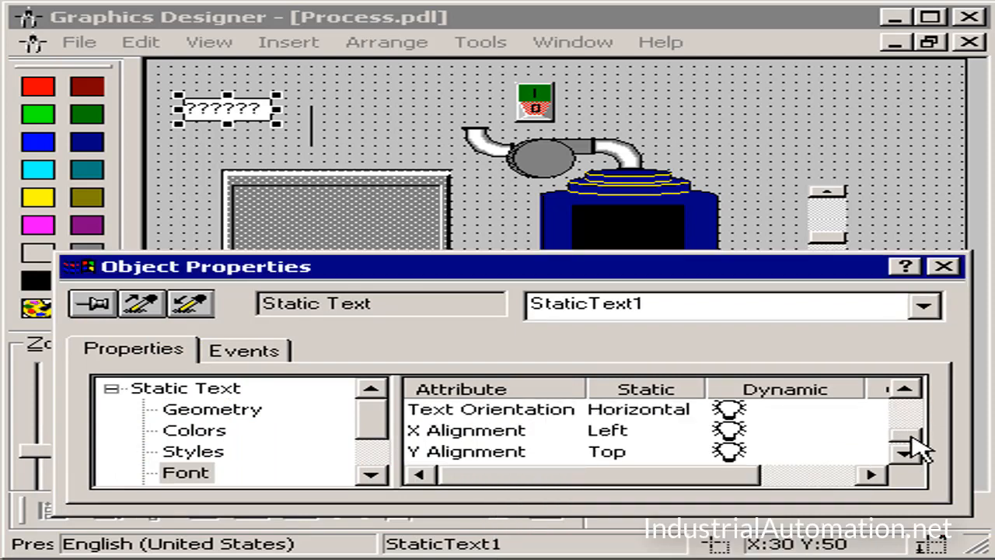
double_click(438, 430)
click(573, 503)
double_click(482, 453)
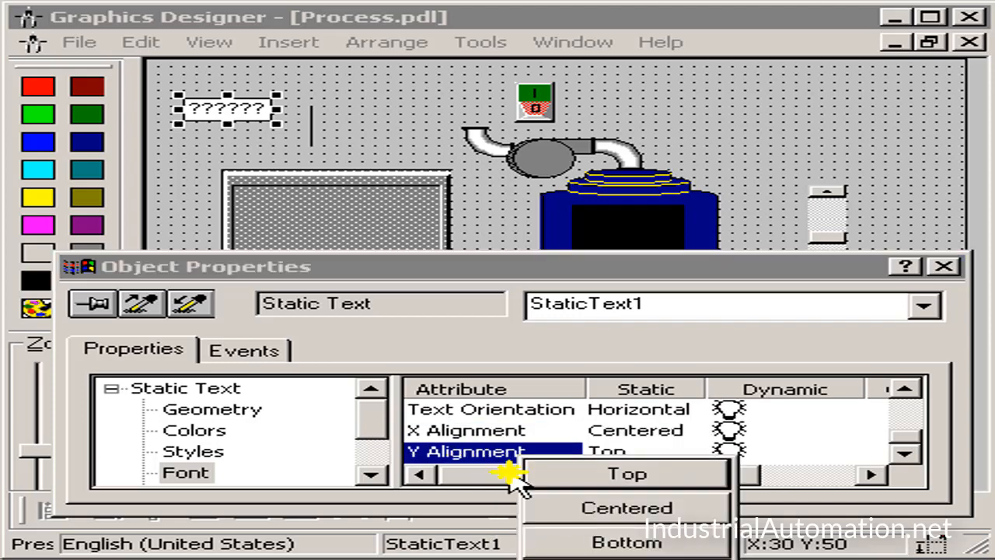
click(578, 512)
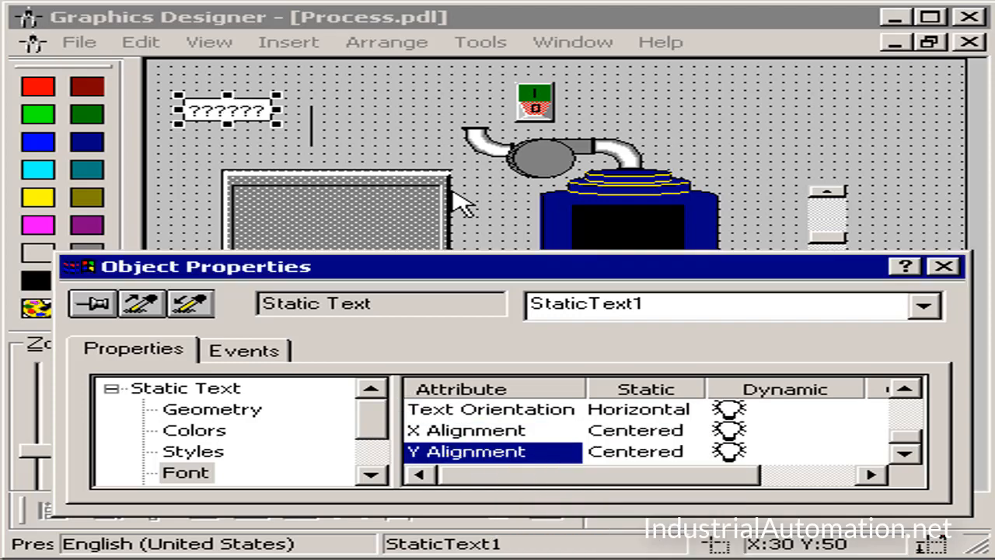
click(945, 267)
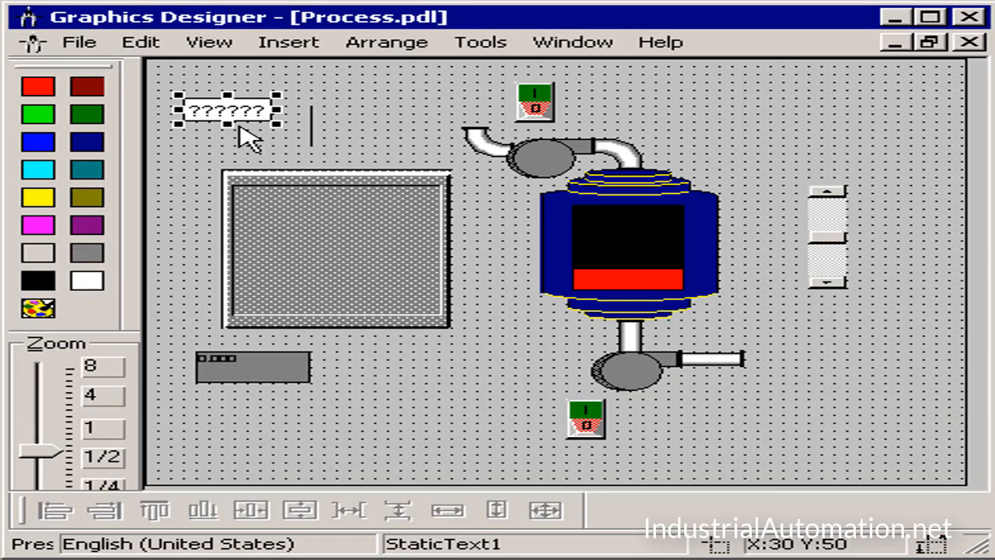
Step: Change the static text to P99 and place a copy reading P100 beside the lower pump's toggle button at X 400, Y 430
double_click(211, 113)
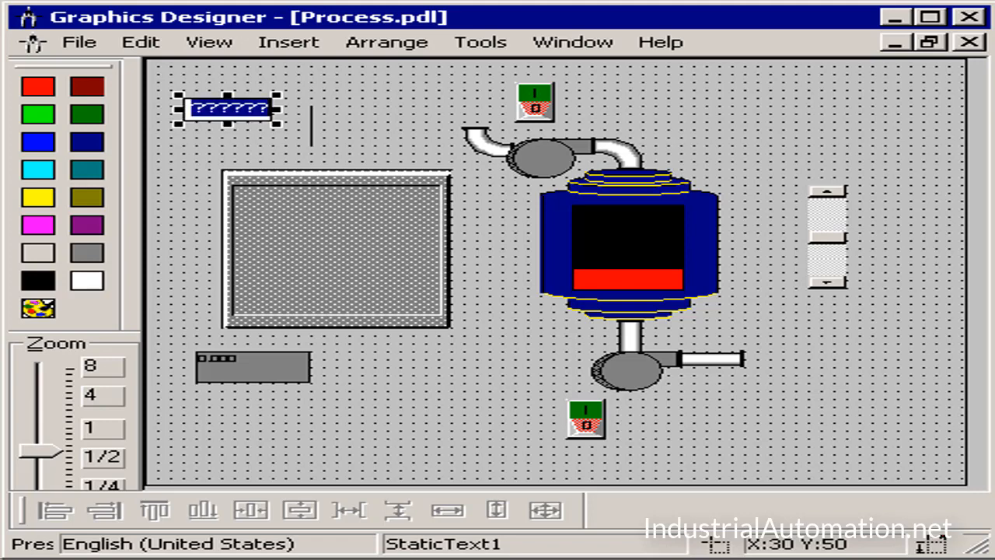
text(P99)
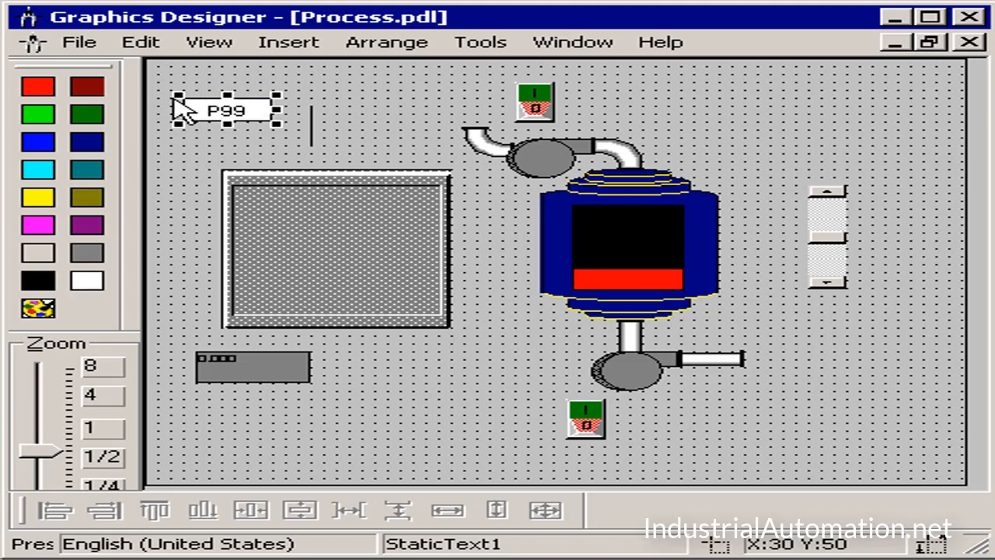
right_click(223, 110)
click(300, 153)
key(ctrl+v)
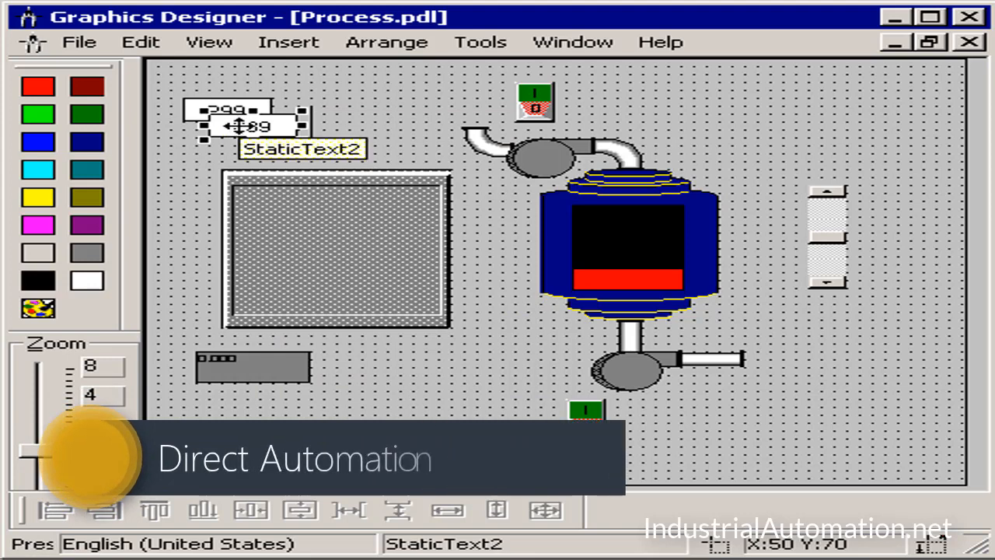
drag(731, 444, 750, 420)
double_click(694, 412)
text(100)
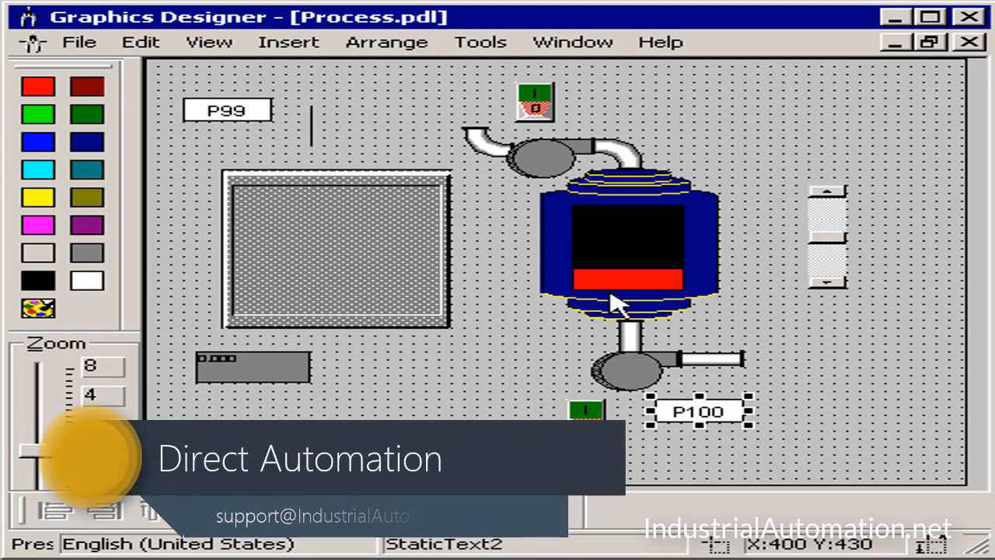
Step: Move the P99 label beside the upper toggle button and place a copy reading Tank100 above the slider, widened to fit its text
click(223, 109)
drag(440, 108, 801, 167)
right_click(628, 112)
click(653, 174)
double_click(801, 166)
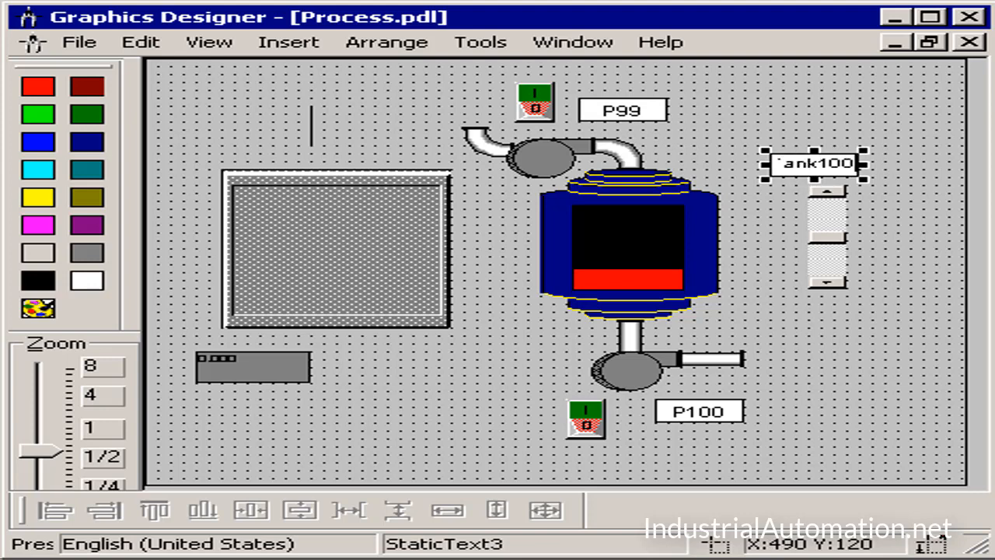
click(791, 231)
drag(766, 164, 751, 164)
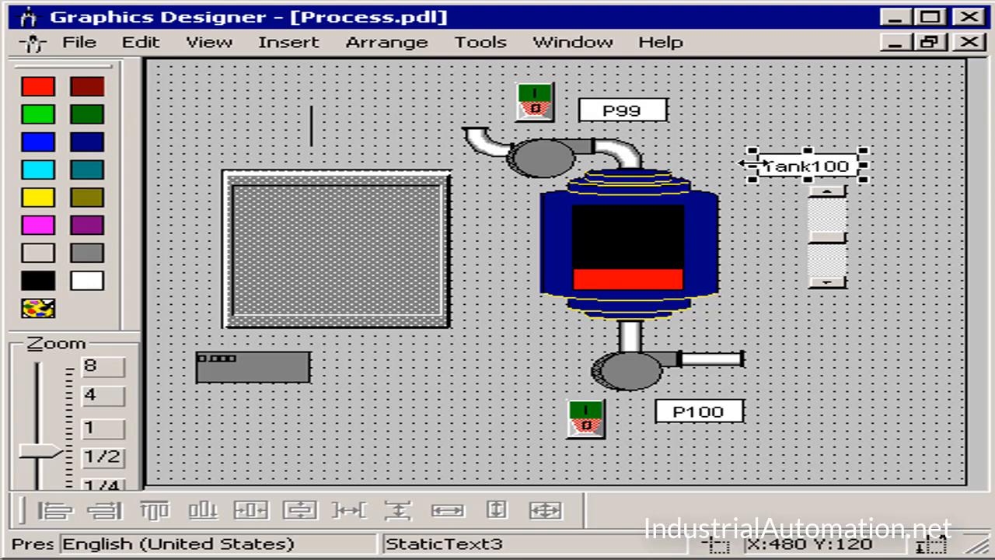
Step: Stretch a copy of the Tank100 label across the top of the window object and change its text to Tank100 Stats
drag(828, 165, 442, 199)
right_click(837, 165)
click(867, 226)
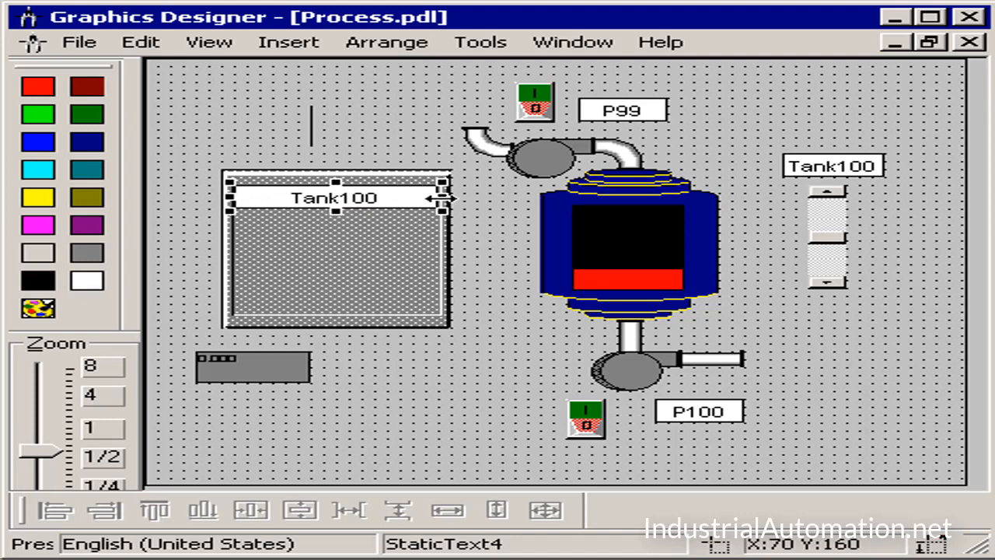
click(402, 197)
click(387, 195)
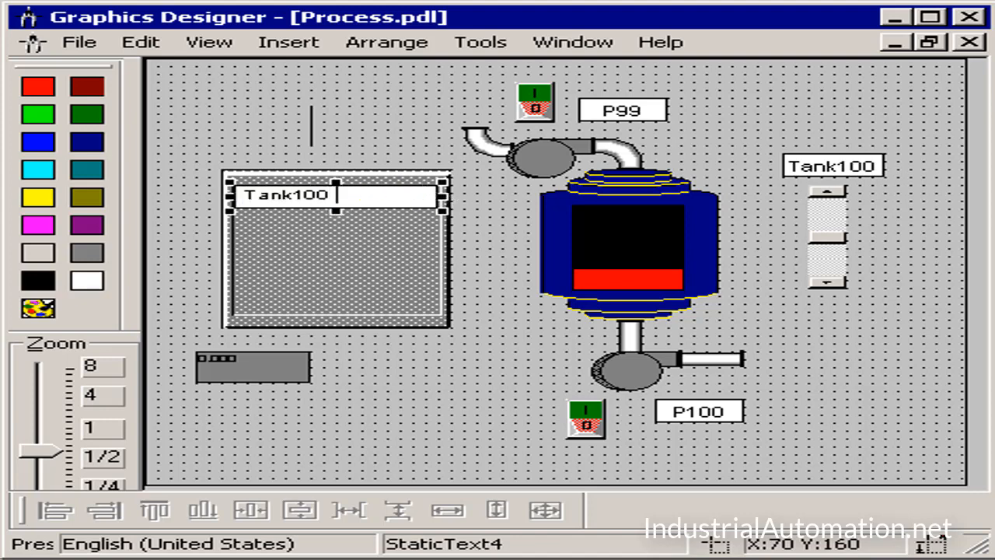
key(Return)
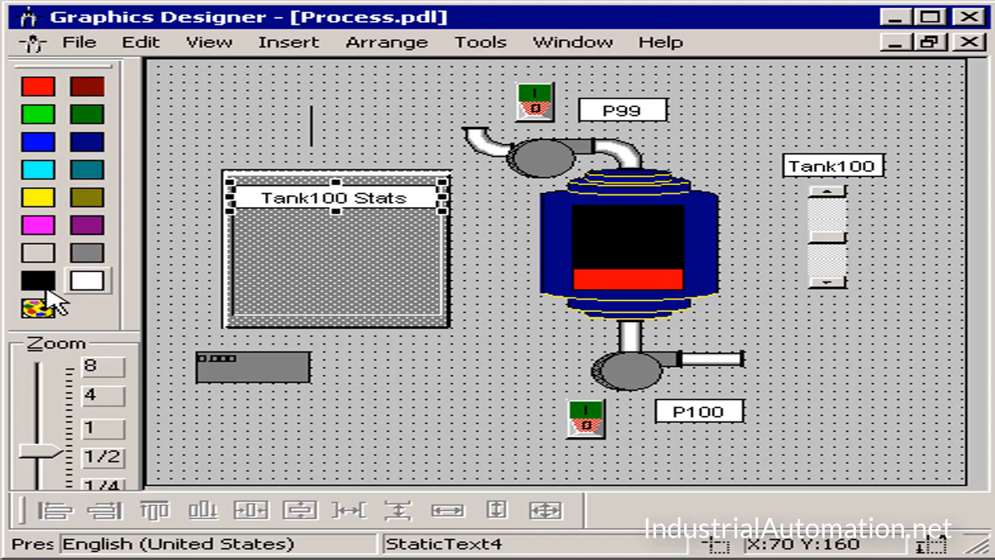
Step: Make the Tank100 Stats heading slightly taller and give it a teal background
drag(338, 210, 338, 219)
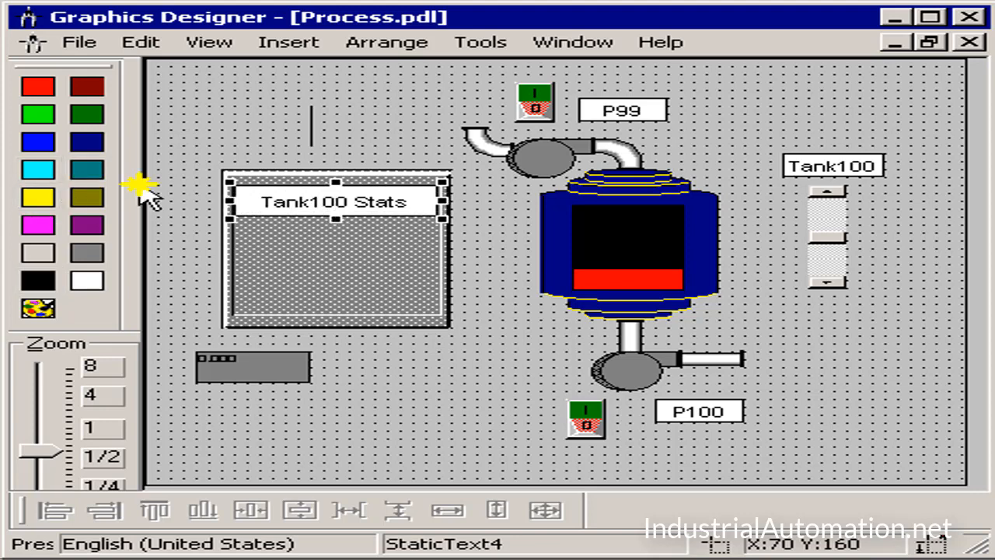
click(86, 116)
click(86, 170)
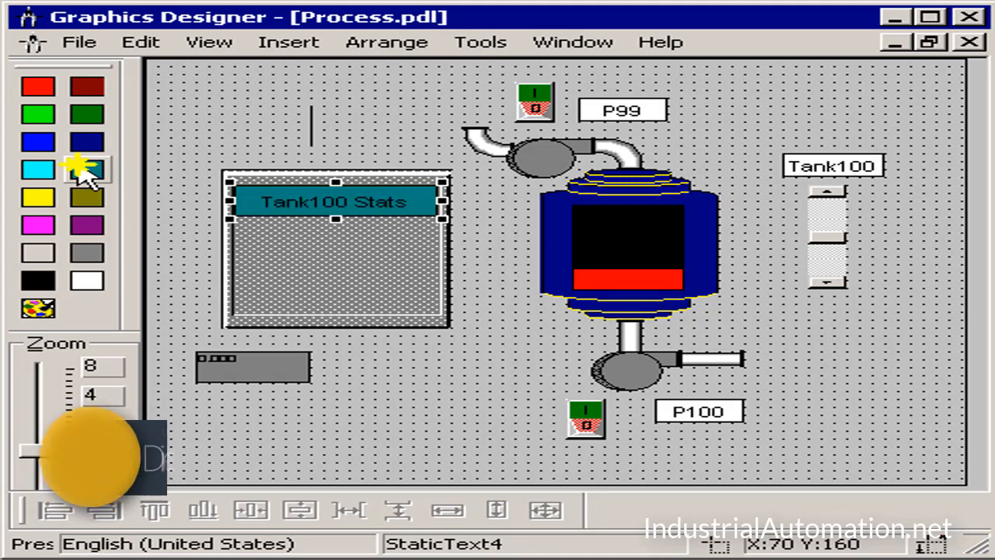
Step: Set the font of the Tank100 Stats heading to bold
right_click(284, 202)
click(369, 471)
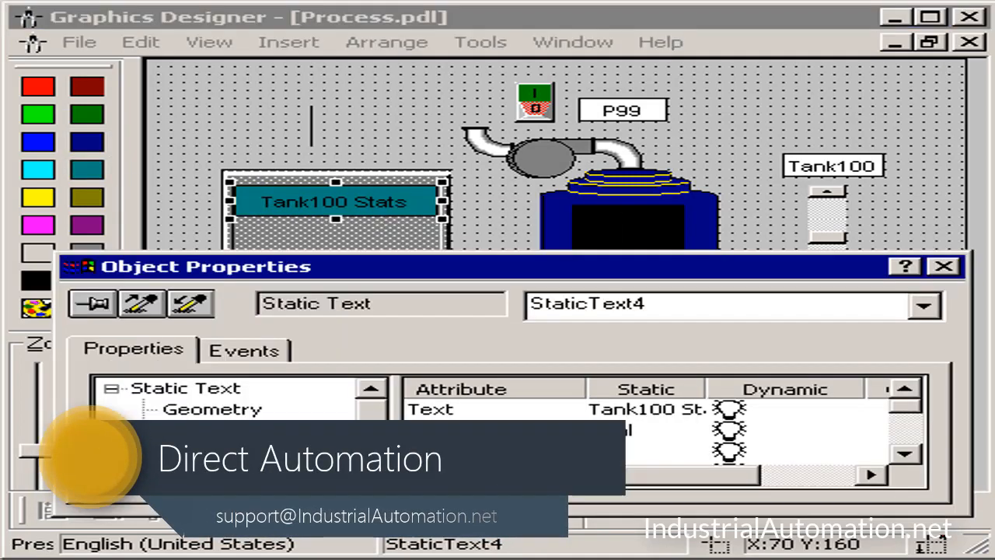
click(906, 455)
double_click(421, 410)
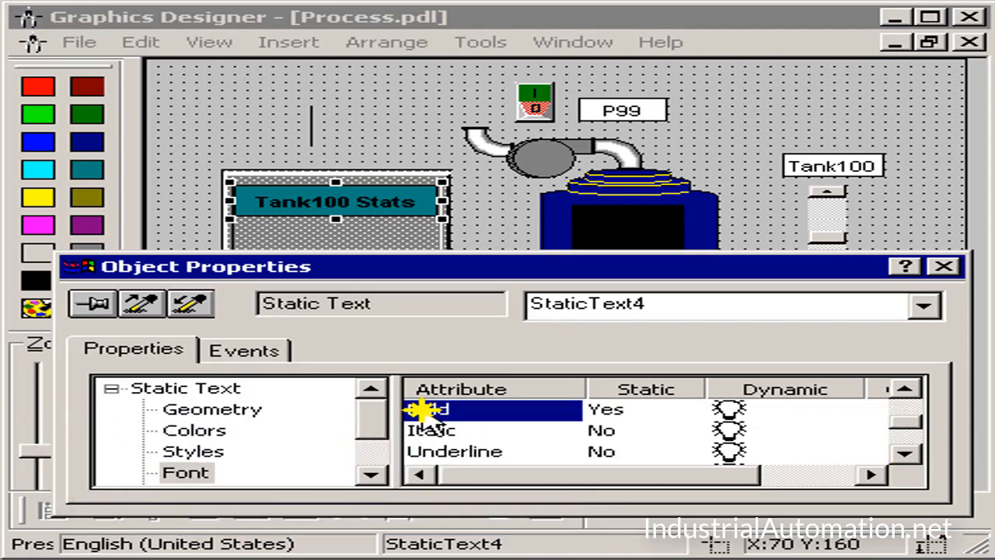
click(945, 267)
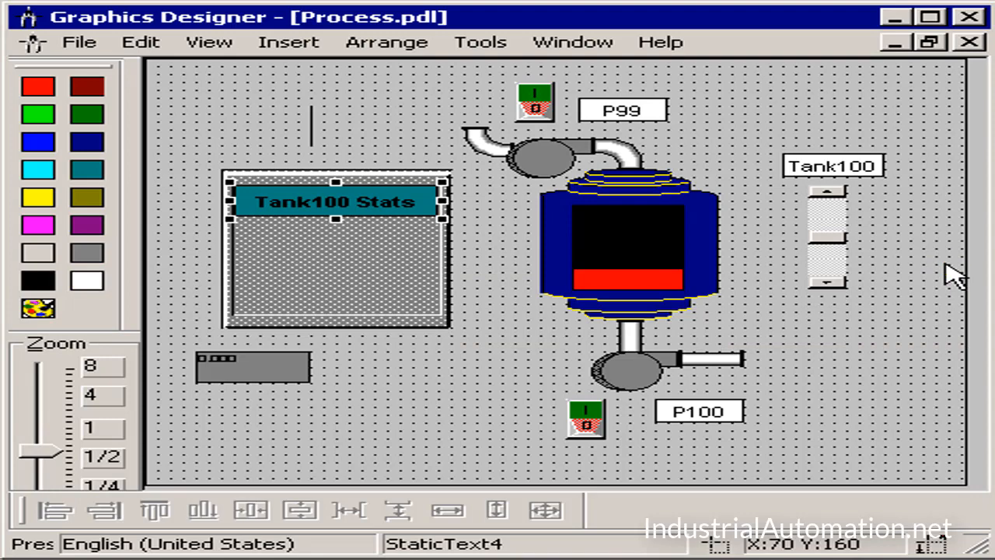
Step: Duplicate the P99 label and place the copy, slightly taller, inside the stats window at X 70, Y 250
right_click(651, 124)
click(679, 178)
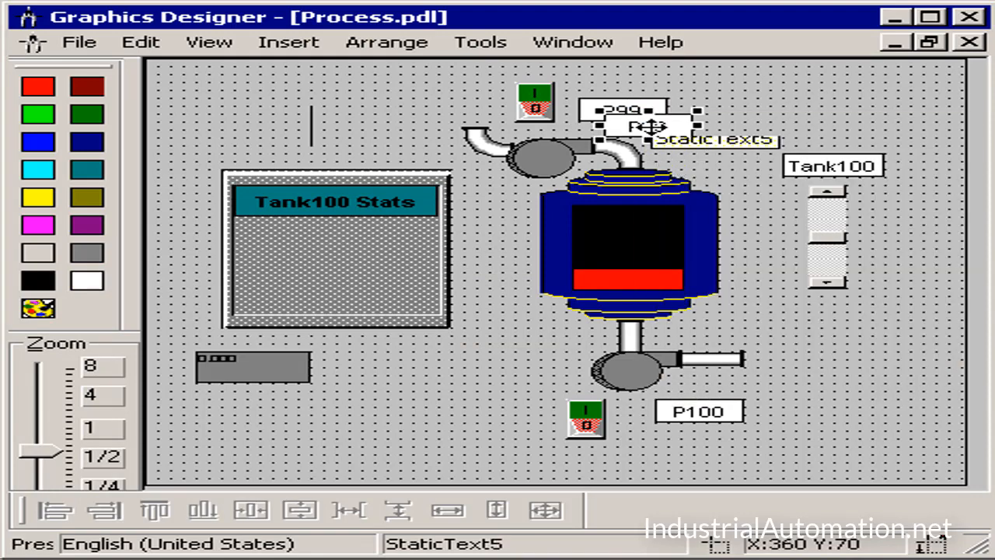
drag(657, 131, 276, 290)
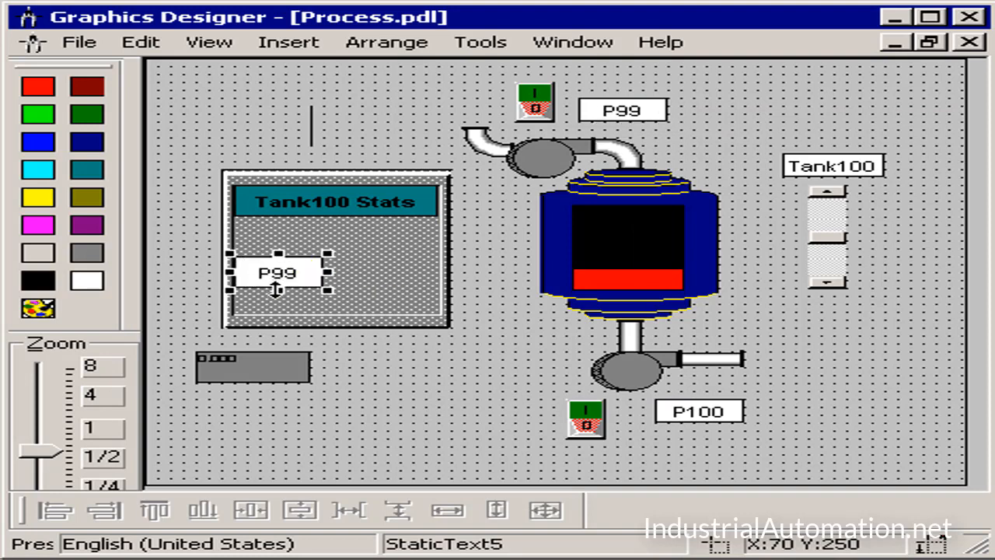
Step: Duplicate the P100 label and place the copy directly below P99 in the stats window at X 70, Y 290
click(733, 405)
right_click(738, 409)
click(777, 473)
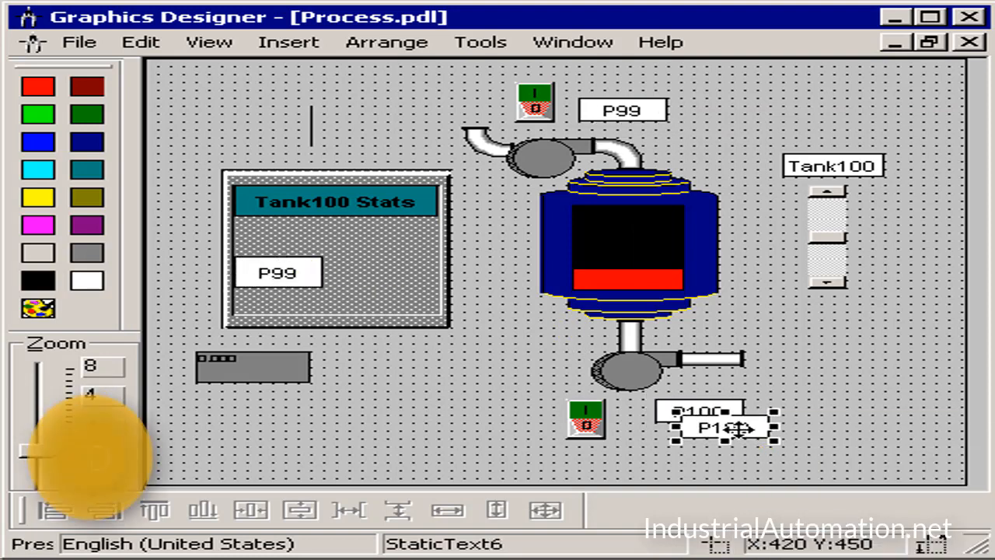
drag(736, 427, 268, 299)
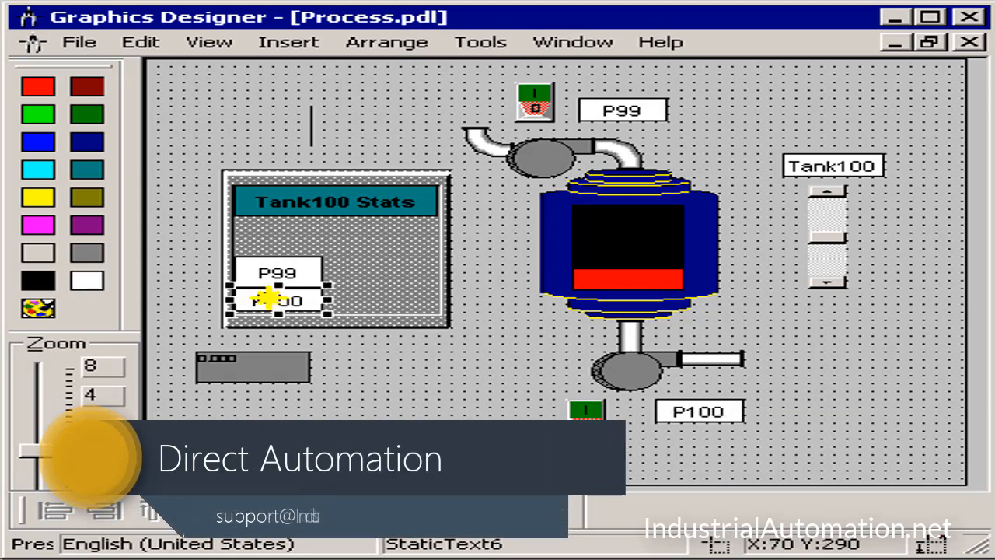
Step: Duplicate the Tank100 label and place the copy, slightly taller, under the stats heading at X 70, Y 200
click(839, 165)
right_click(851, 182)
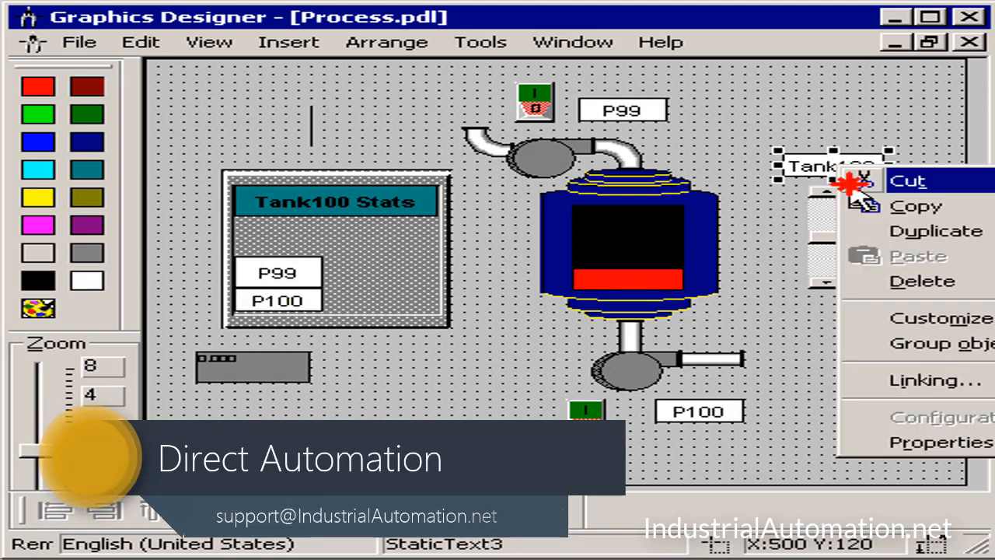
click(884, 230)
drag(855, 184, 277, 250)
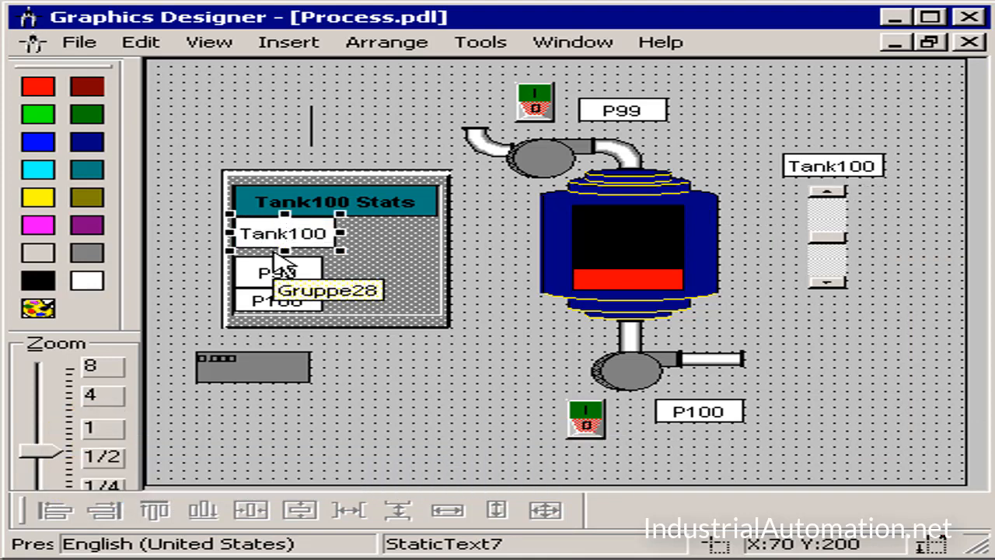
Step: Give the Tank100, P99 and P100 labels in the stats window the same height and the same width
shift+click(276, 280)
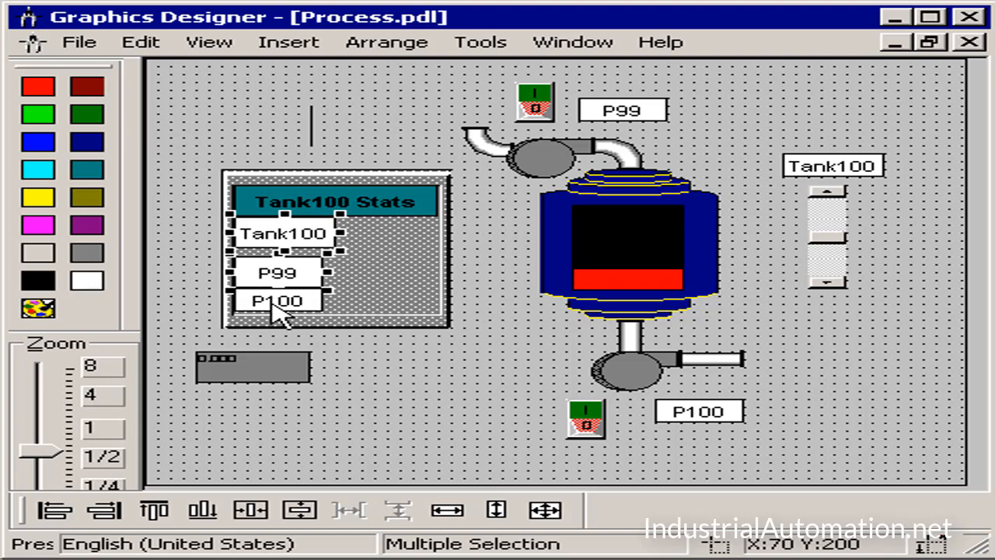
shift+click(278, 311)
click(495, 512)
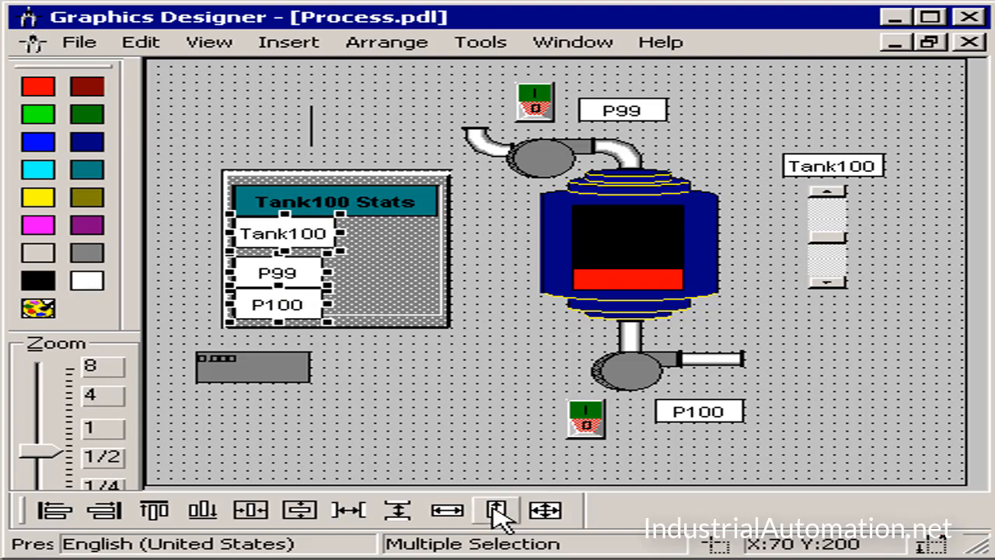
click(446, 515)
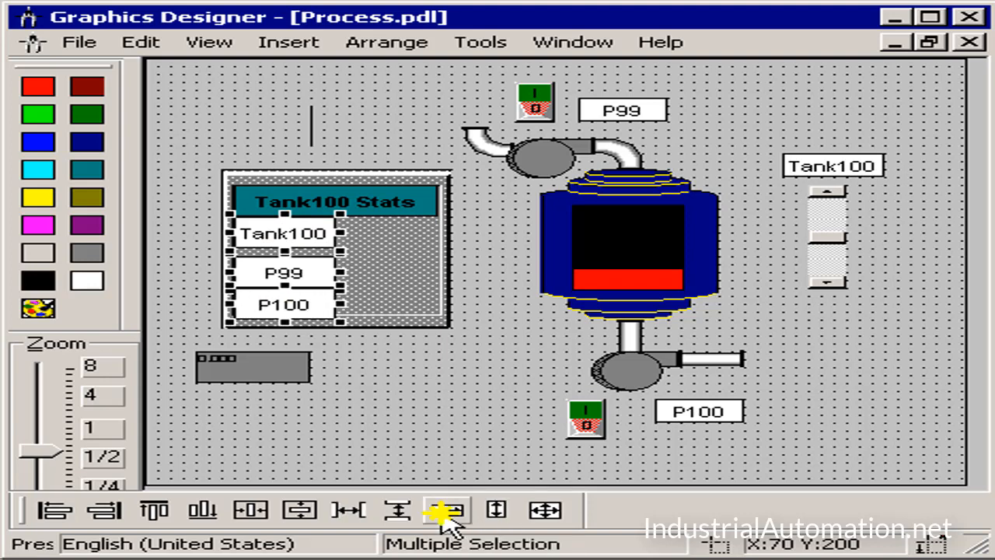
click(164, 237)
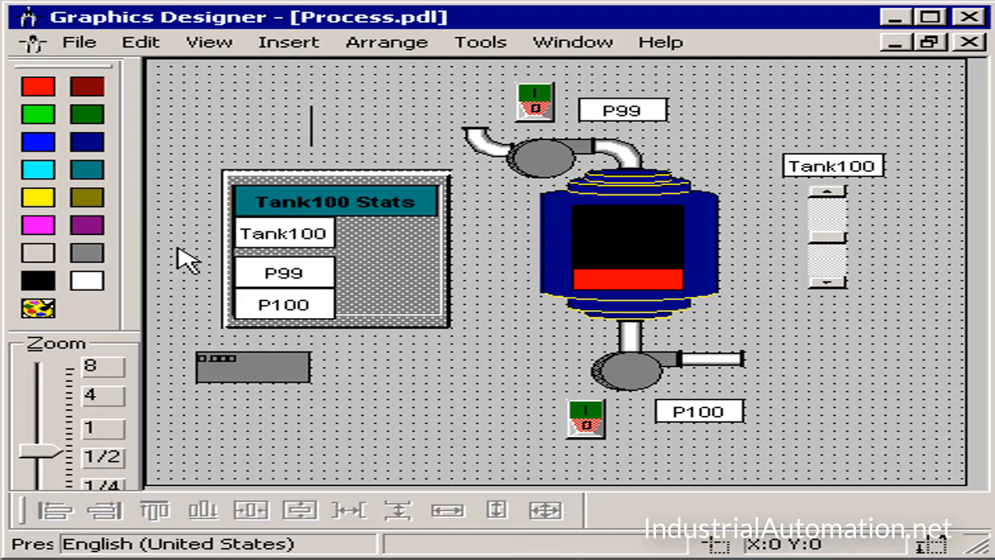
Step: Move the P99 and P100 labels in the stats window up together to Y 239, directly beneath the Tank100 label
drag(361, 328, 361, 328)
key(Up)
key(Up)
key(Up)
key(Up)
key(Up)
key(Up)
key(Up)
key(Up)
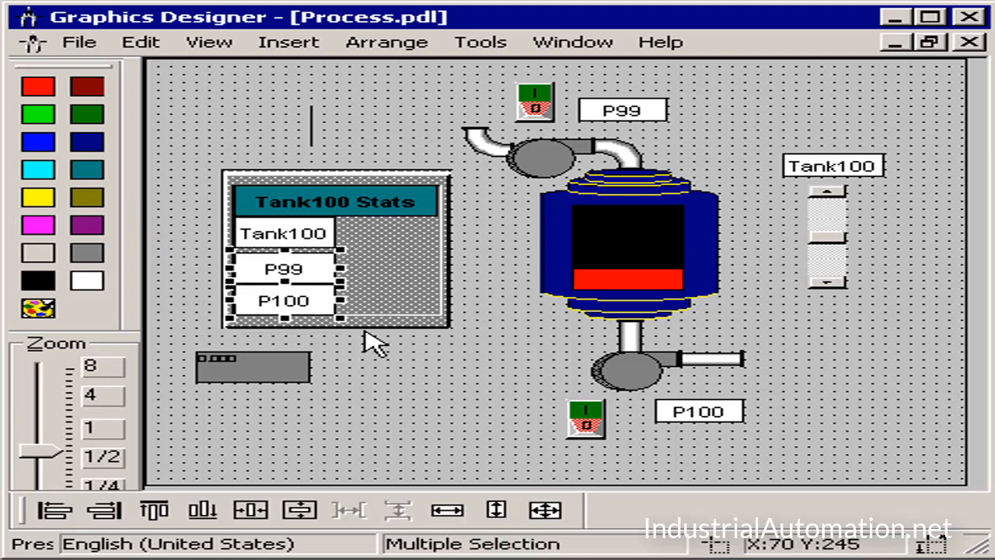
key(Up)
key(Up)
key(Up)
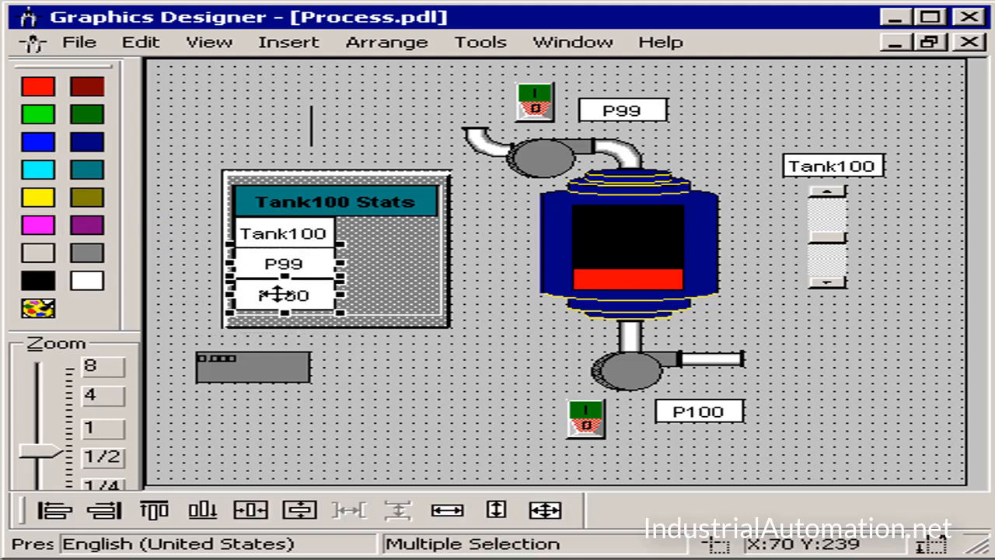
Step: Match the I/O field's width to the Tank100 label and place the field beside that label at X 150, Y 200
click(281, 226)
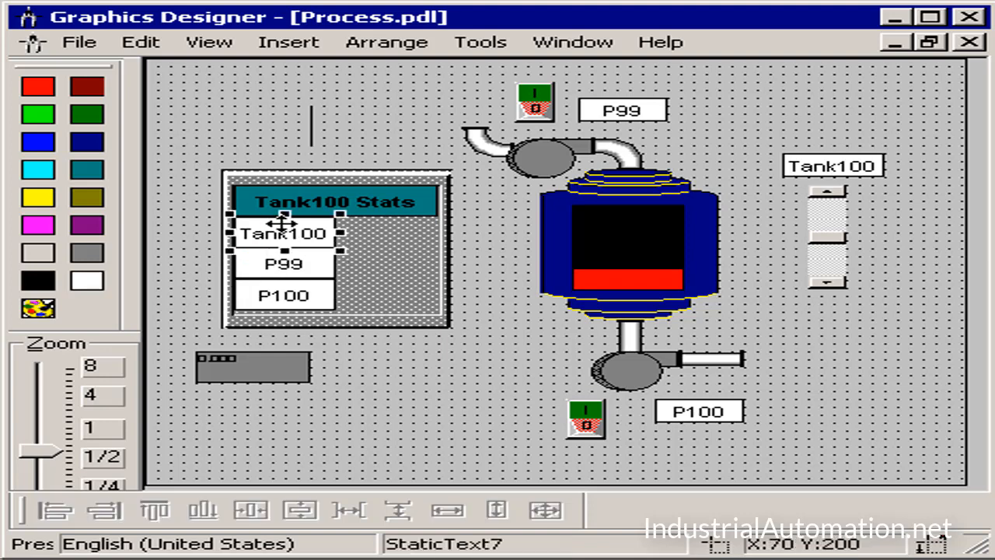
shift+click(268, 380)
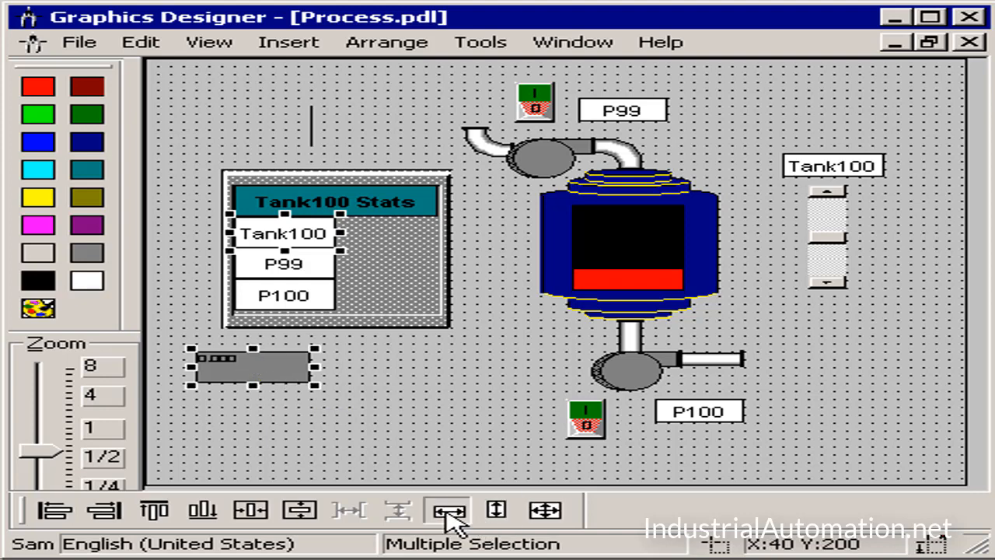
click(449, 511)
click(344, 429)
click(260, 379)
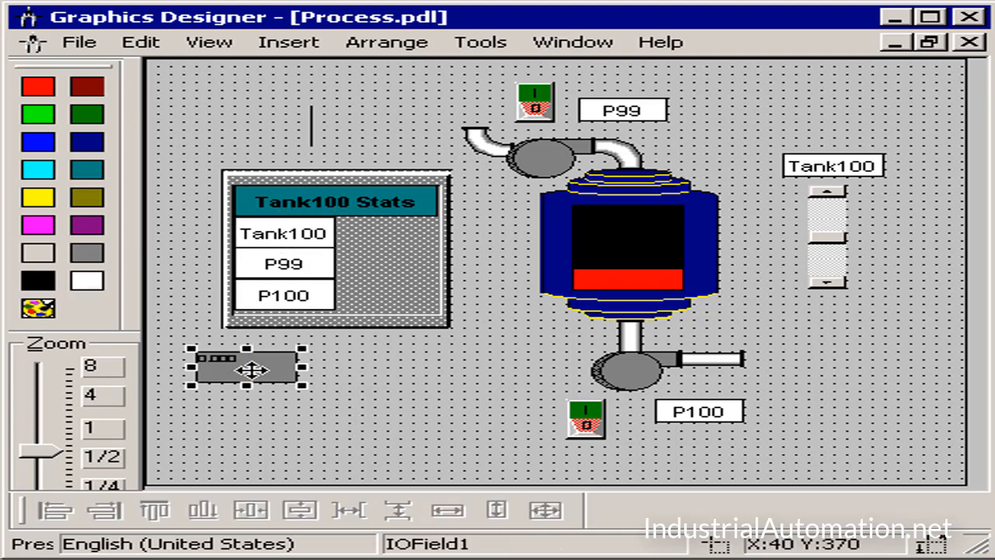
drag(384, 243, 384, 235)
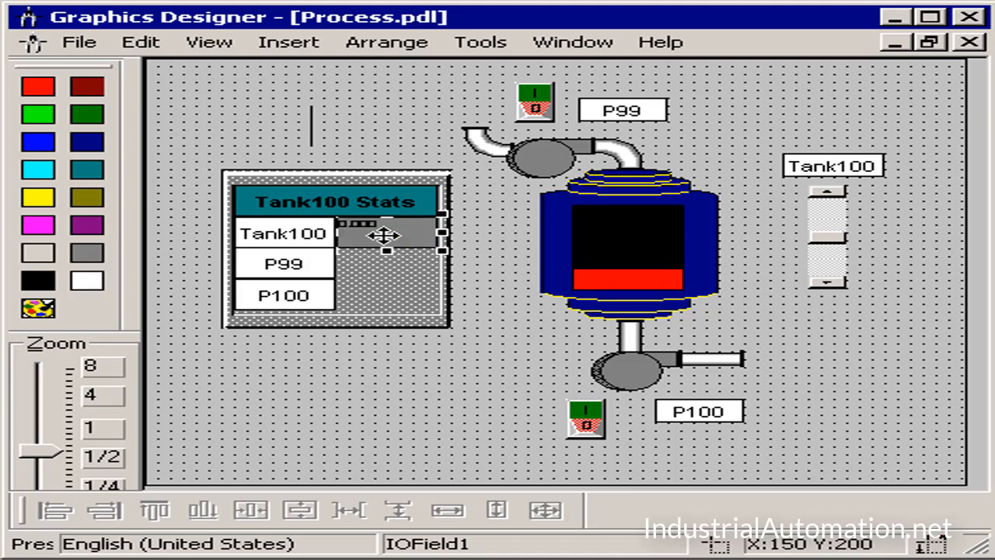
Step: Increase the font size of the I/O field beside the Tank100 label
right_click(394, 241)
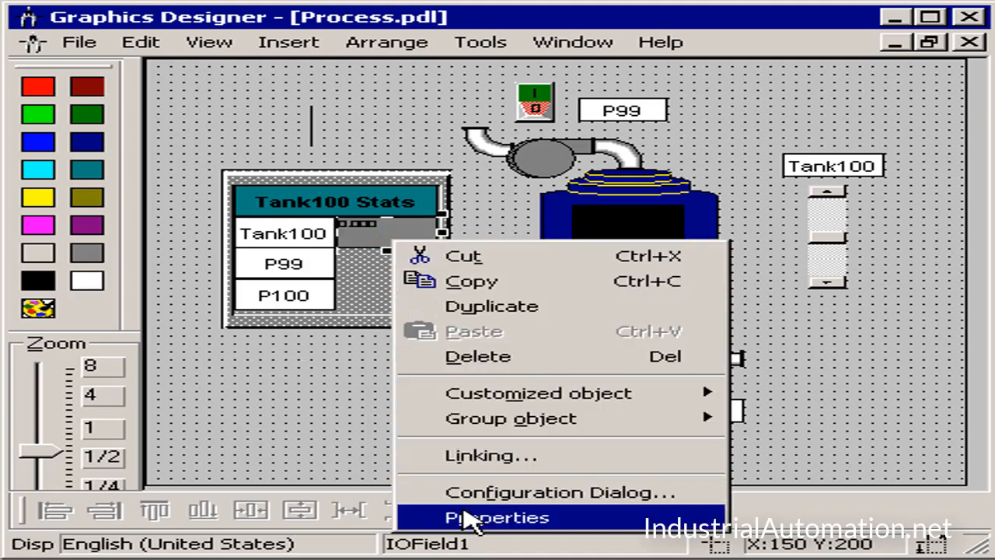
click(473, 517)
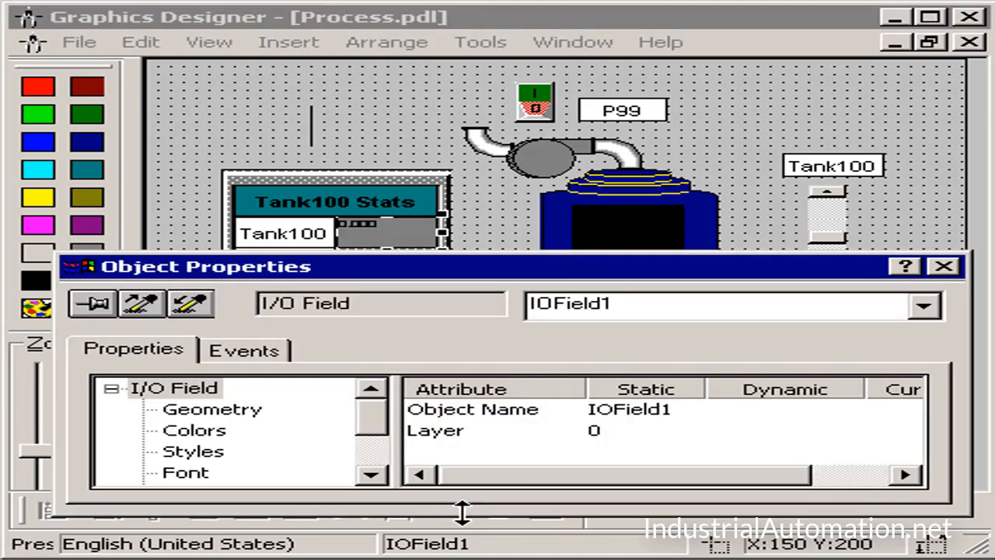
click(200, 471)
double_click(418, 433)
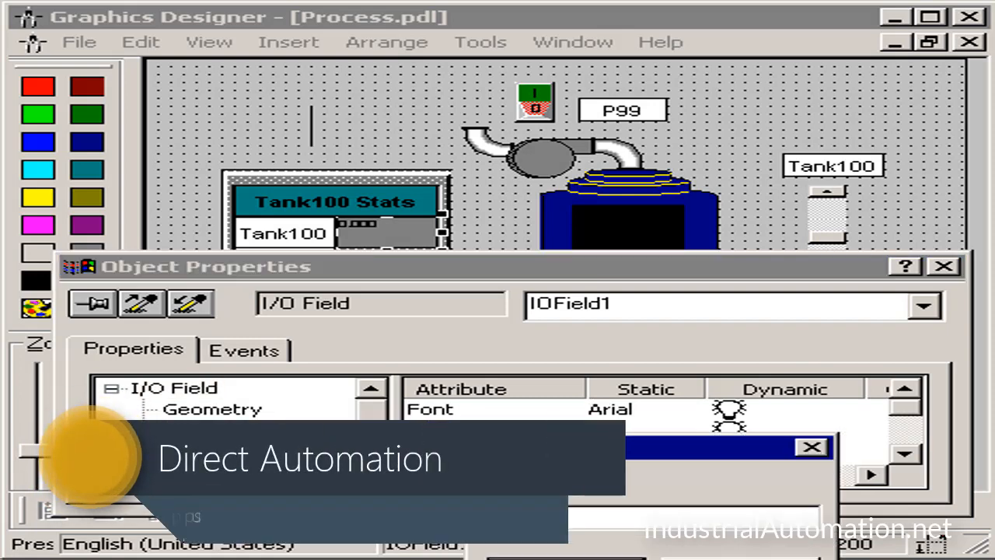
key(Return)
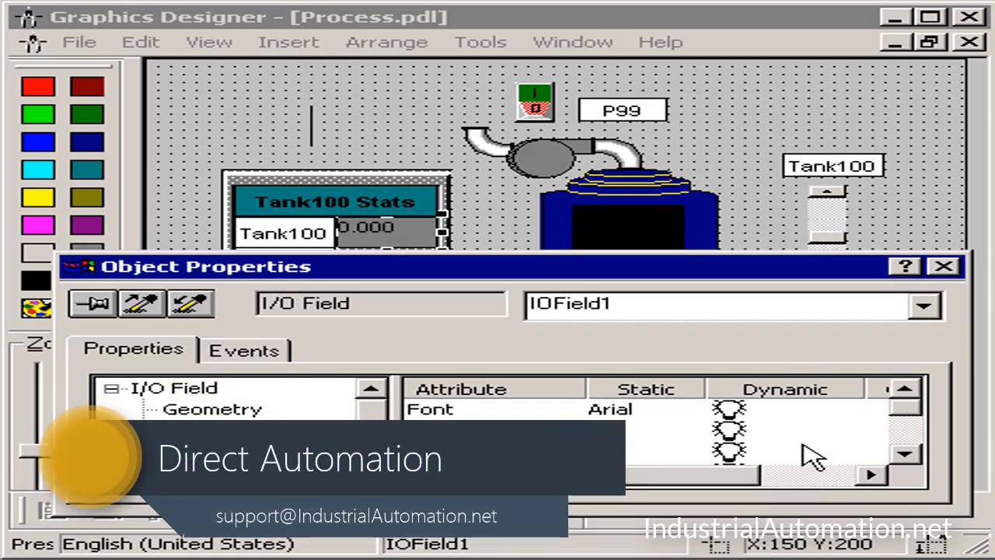
Step: Set both the X alignment and the Y alignment of the I/O field's text to Centered
click(904, 439)
double_click(636, 430)
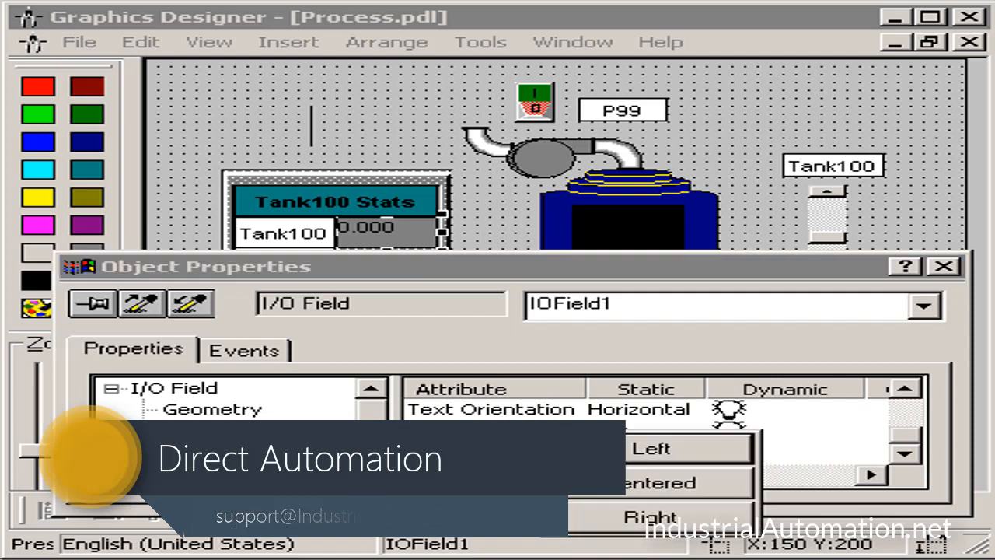
click(622, 481)
click(464, 454)
double_click(622, 452)
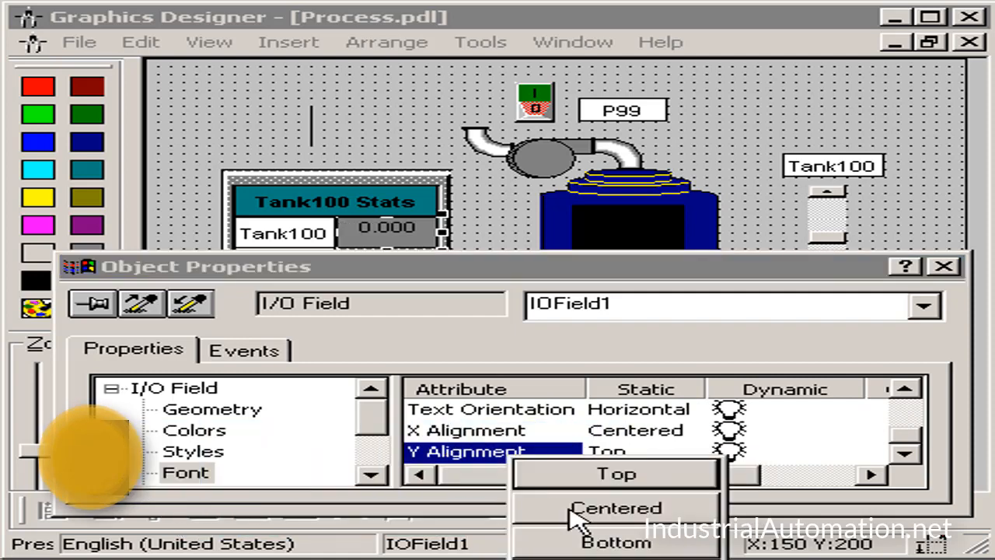
click(573, 506)
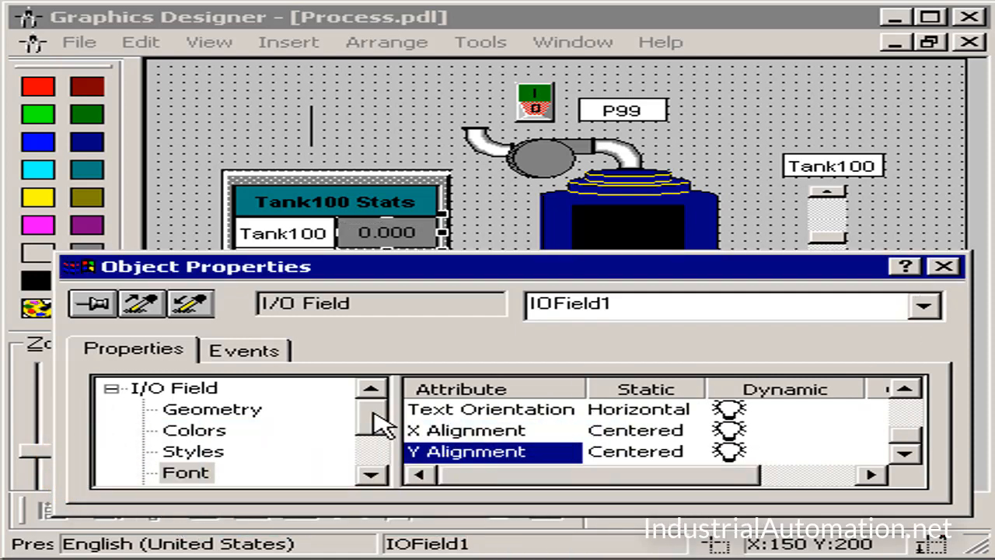
Step: Set the I/O field's output format to 999 and close its properties
drag(380, 422, 380, 471)
click(195, 472)
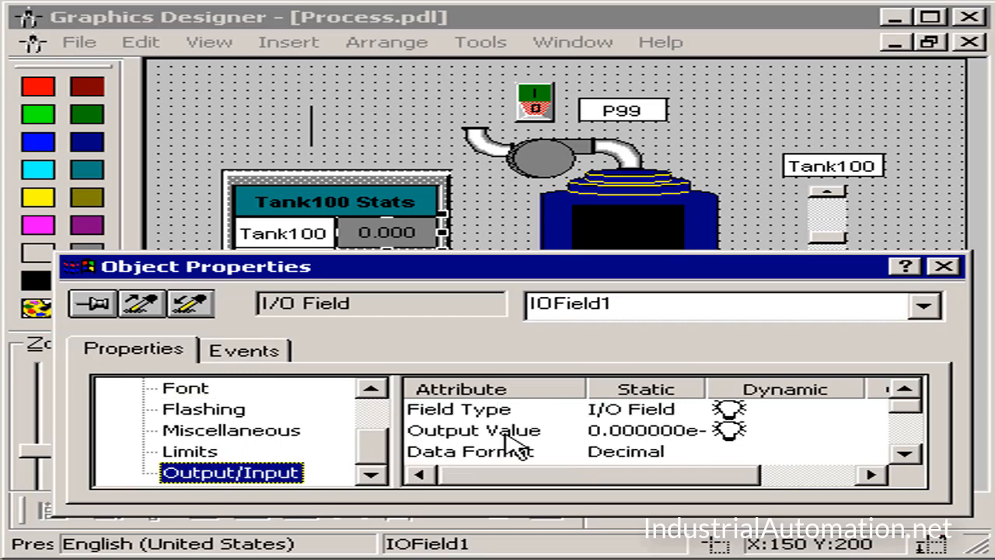
click(904, 453)
click(904, 453)
click(495, 432)
click(496, 432)
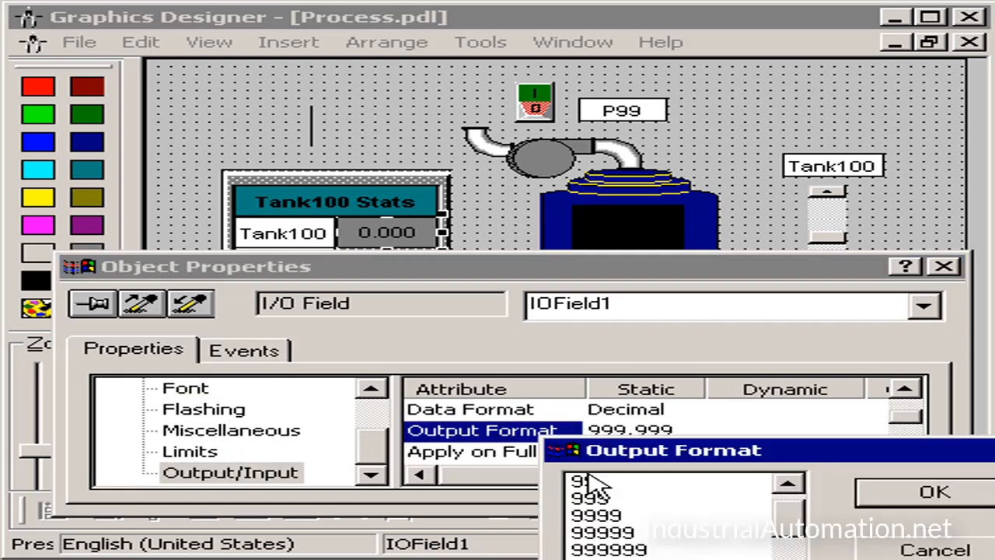
click(595, 498)
click(889, 502)
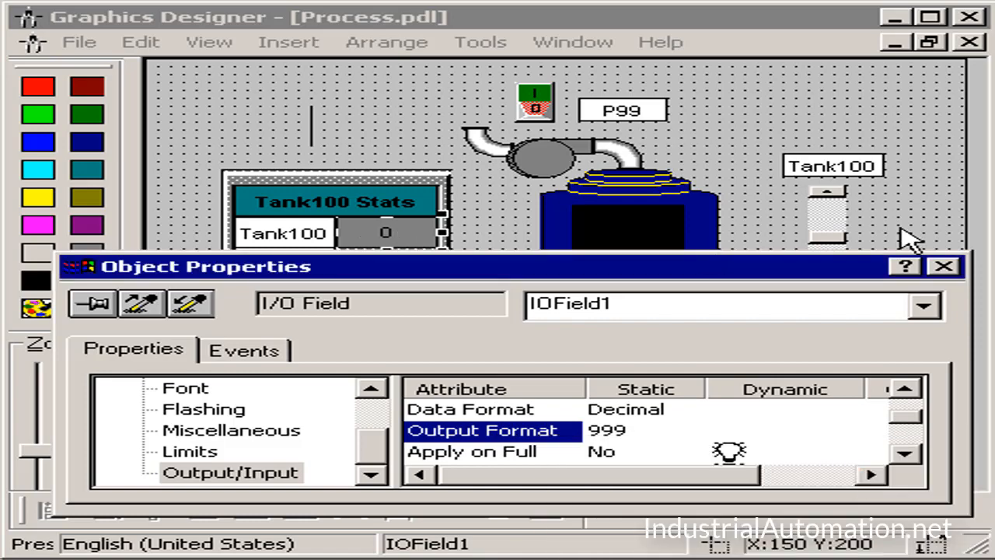
click(945, 266)
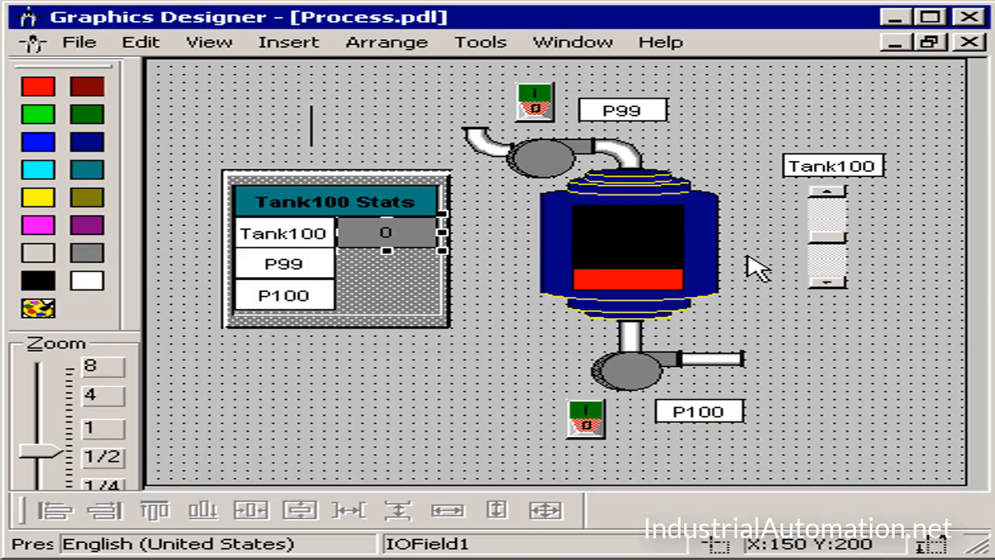
Step: Duplicate the I/O field for the P99 and P100 rows, the last at X 150, Y 280, and shorten the stats window frame to fit
right_click(372, 235)
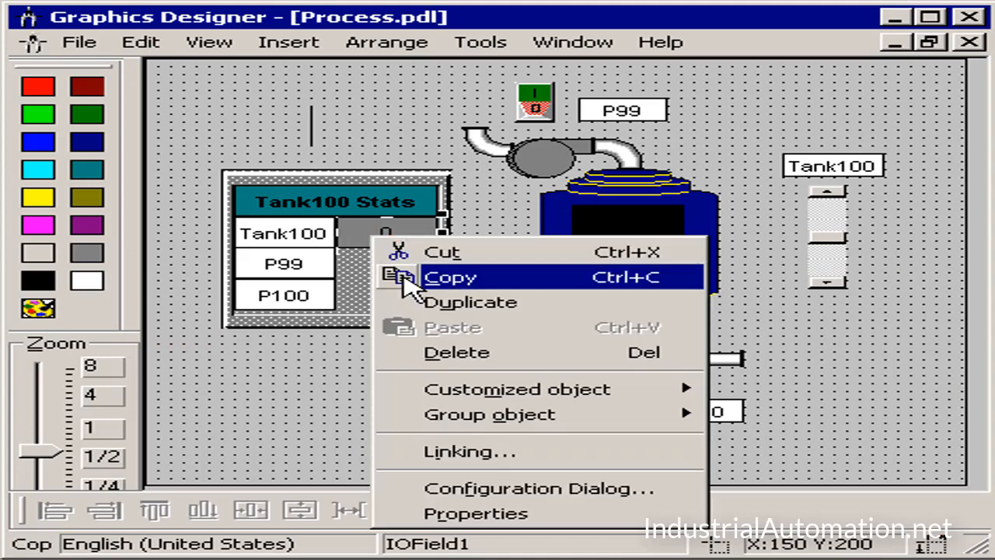
click(411, 303)
drag(409, 262, 382, 295)
right_click(370, 264)
click(410, 335)
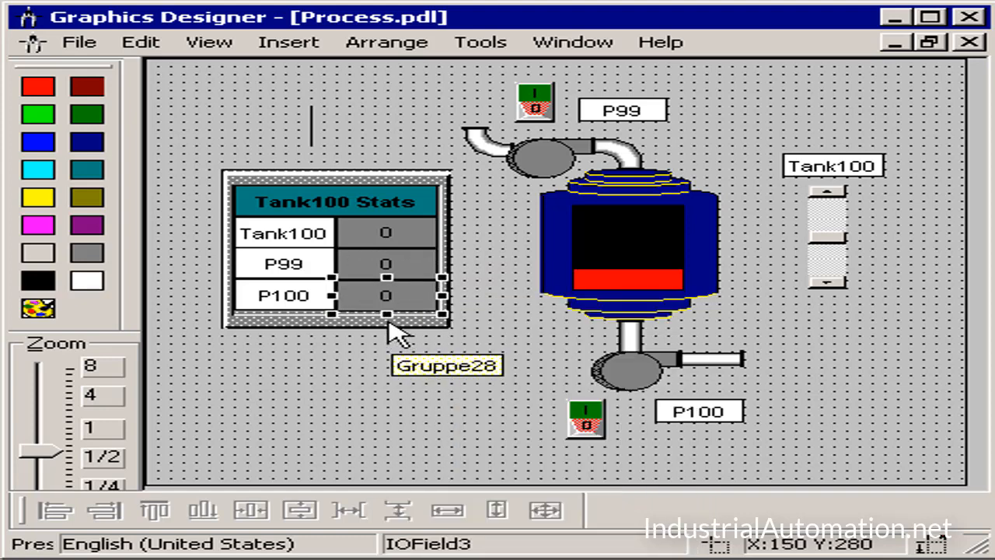
click(389, 330)
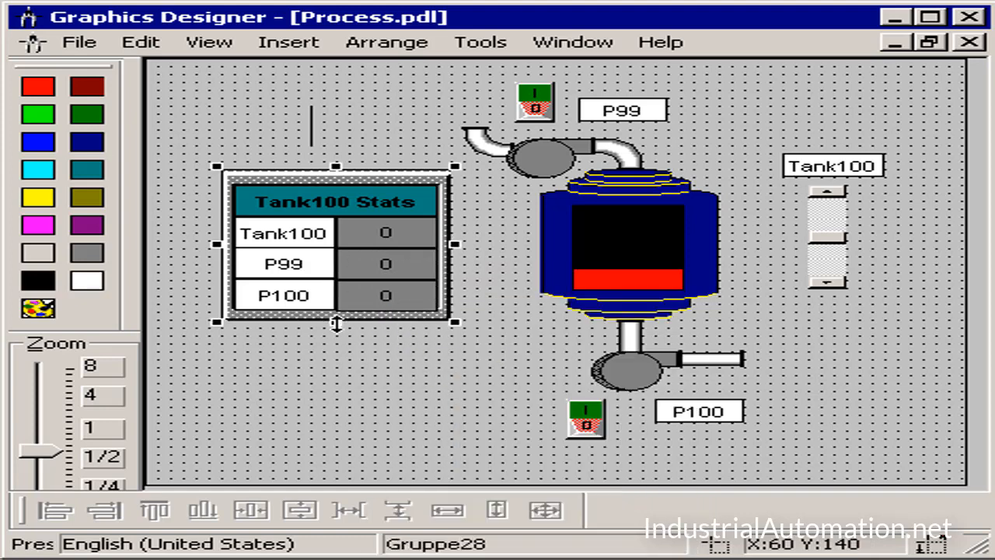
Step: Set the line weight of the vertical line above the stats window to 5
drag(243, 81, 335, 159)
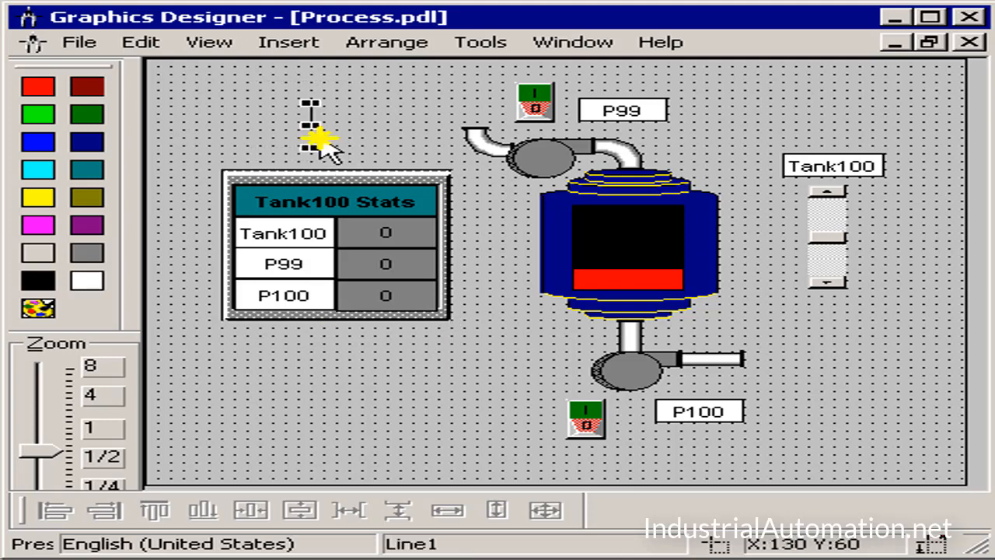
right_click(312, 124)
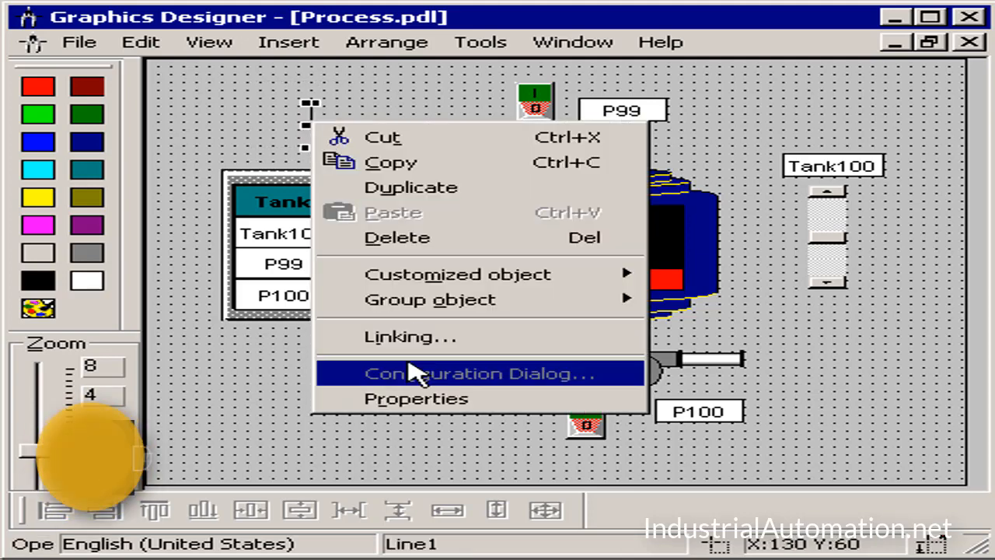
click(412, 400)
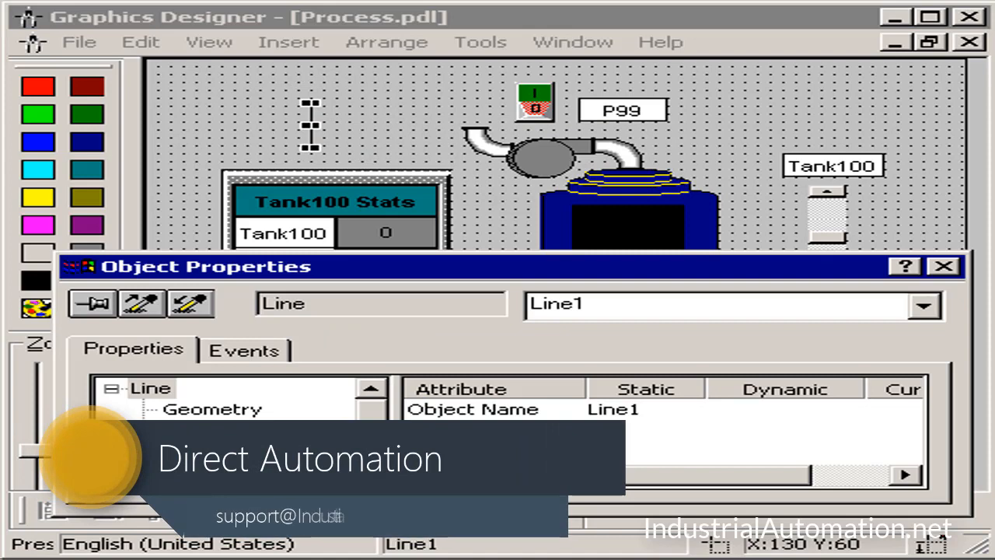
click(187, 451)
double_click(462, 410)
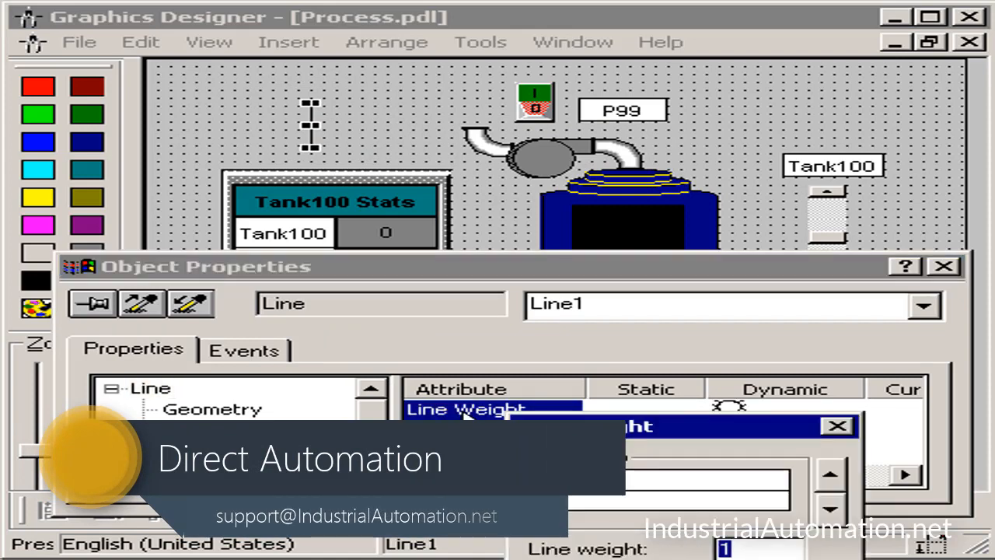
text(5)
key(Return)
Step: Give the thick line a solid arrowhead on its left-hand end in the line end style and close its properties
double_click(459, 451)
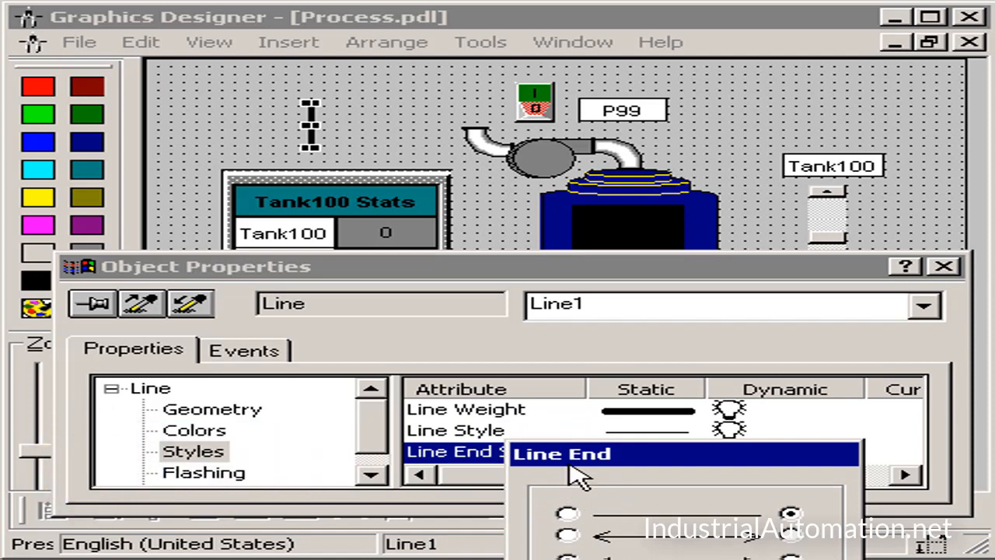
drag(581, 457, 575, 284)
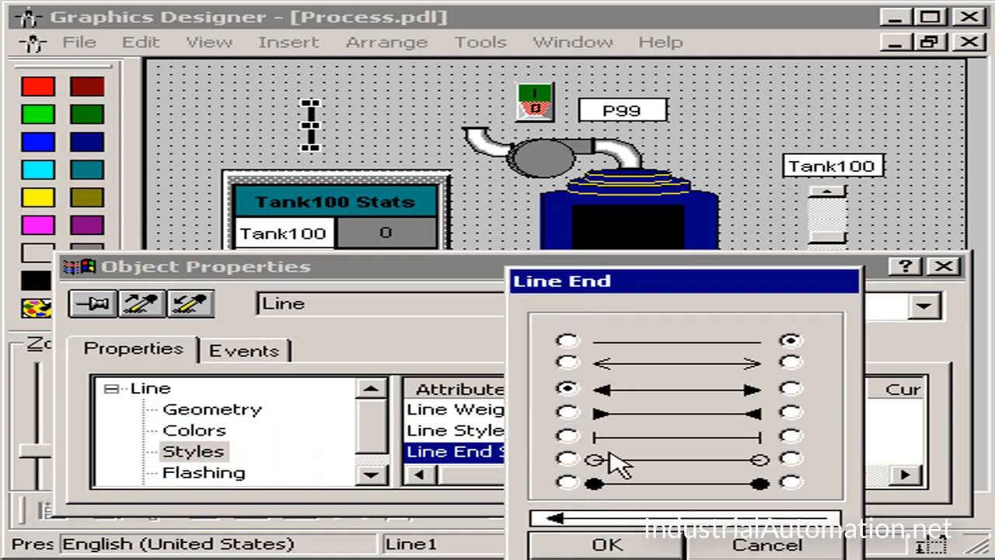
click(610, 544)
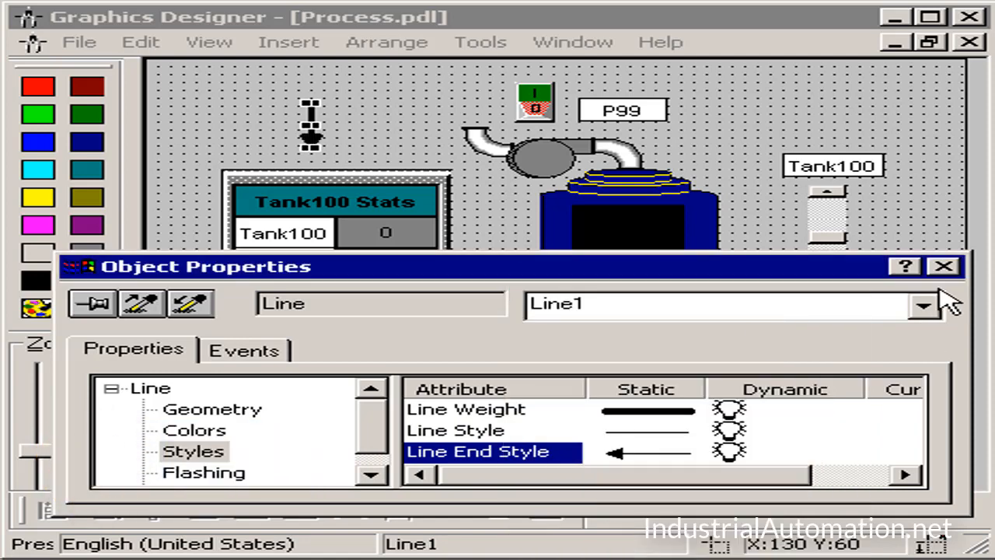
click(944, 266)
Step: Try to mirror the arrow line above the stats window vertically
click(379, 51)
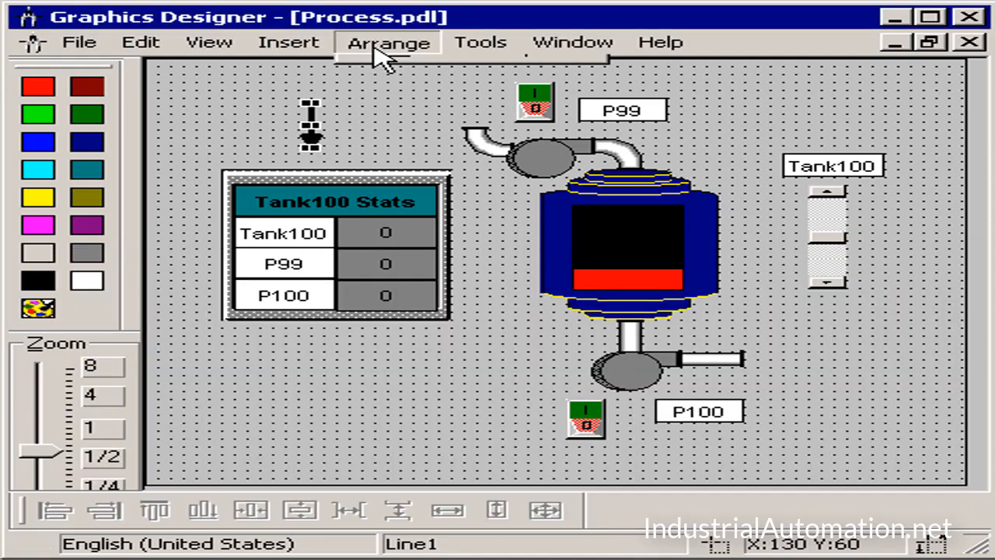
mouse_move(391, 105)
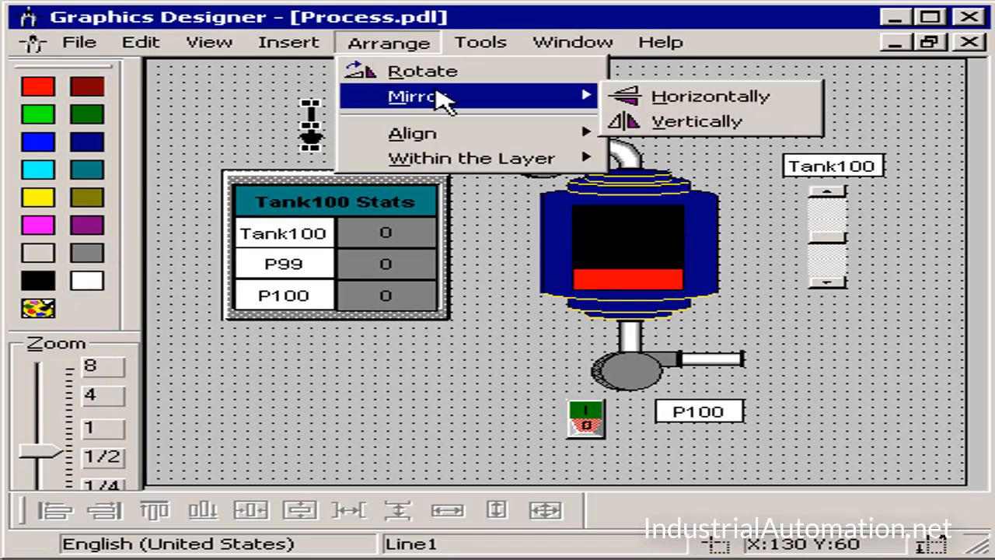
click(657, 126)
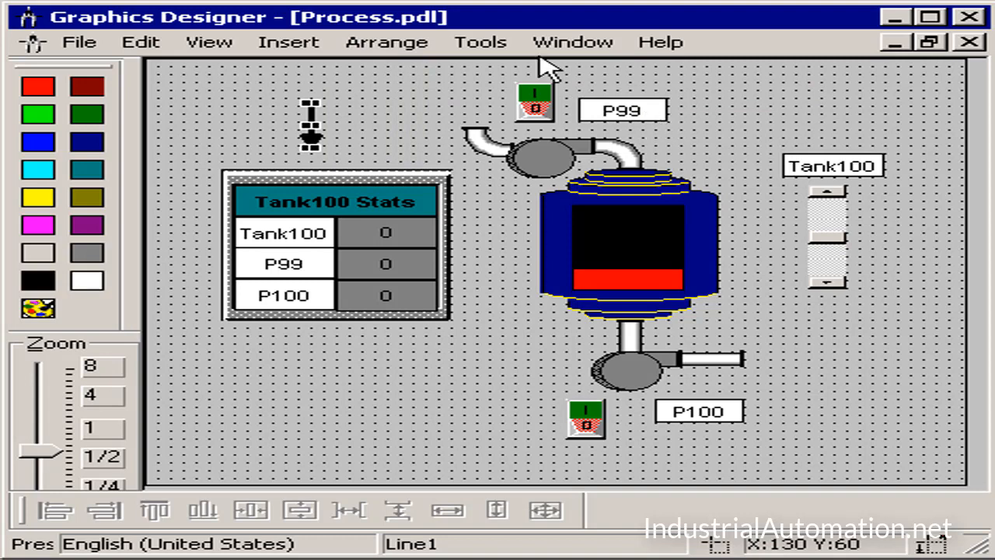
Step: Mirror the arrow line above the stats window horizontally so it points up, and colour it blue
click(386, 47)
mouse_move(400, 95)
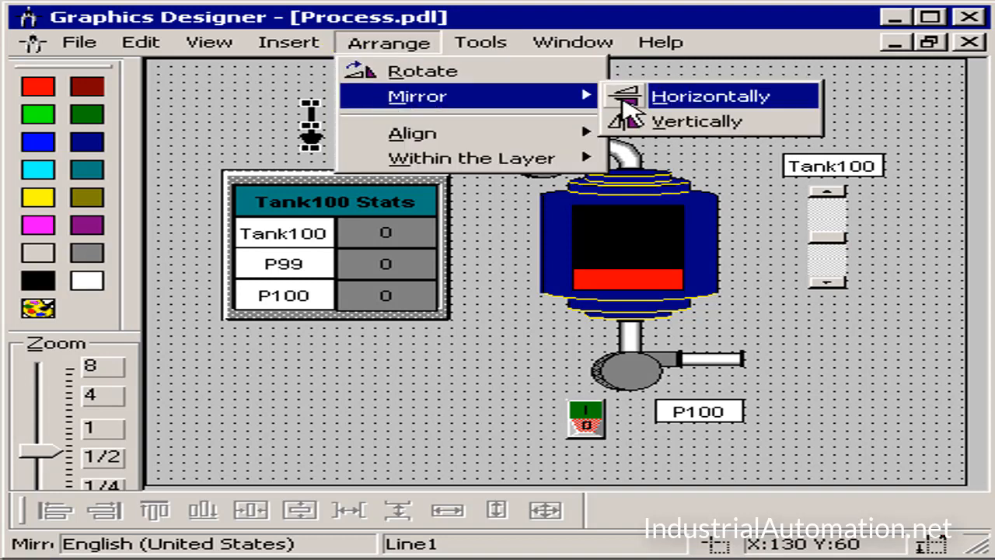
click(649, 120)
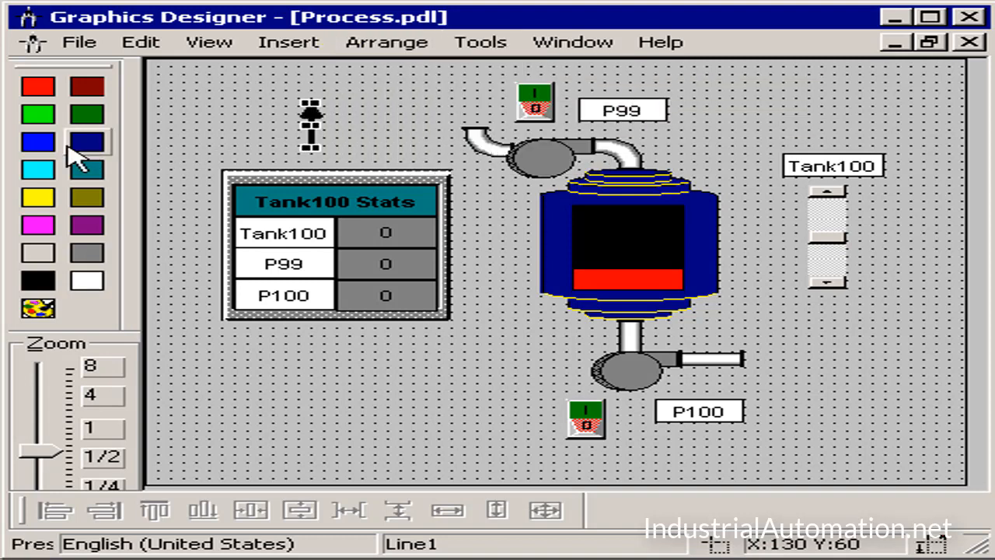
drag(34, 144, 302, 120)
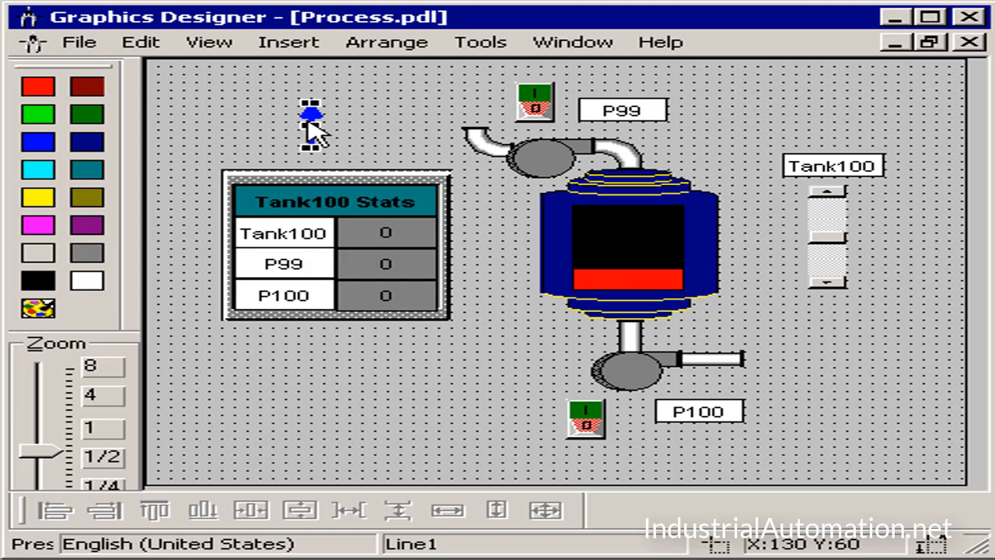
Step: Move the blue arrow directly above the P99 inlet pipe and place a duplicate of it beyond the end of the P100 outlet pipe
click(320, 121)
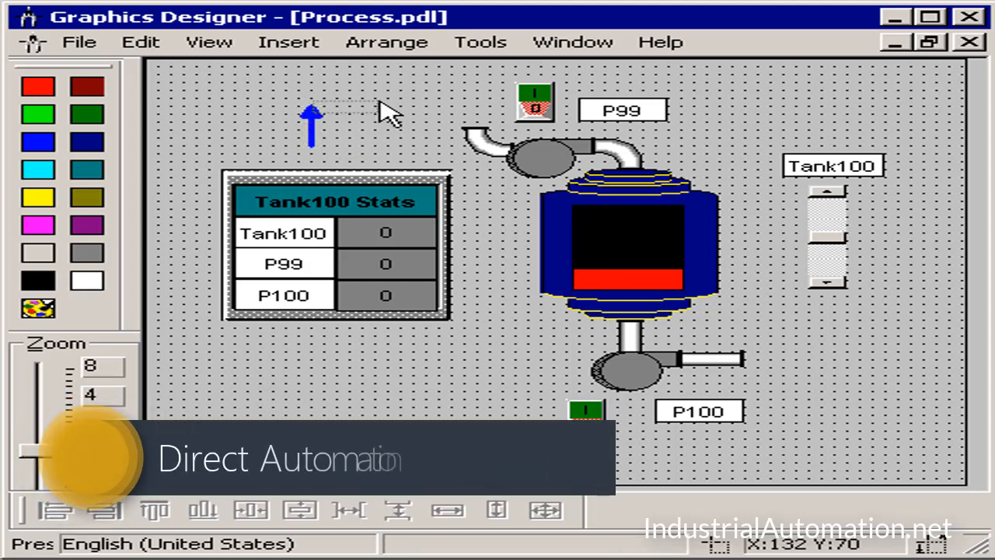
drag(311, 122, 475, 93)
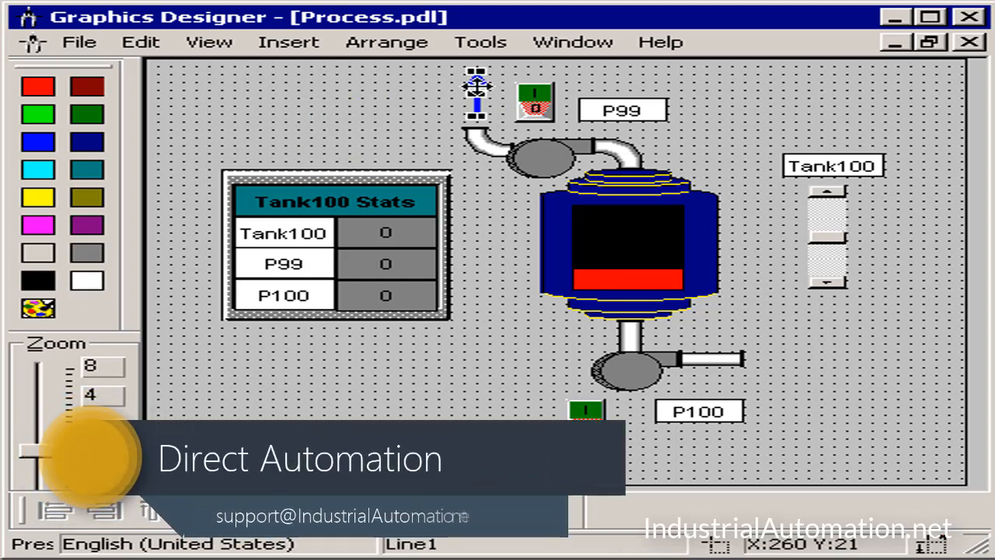
right_click(476, 89)
click(514, 151)
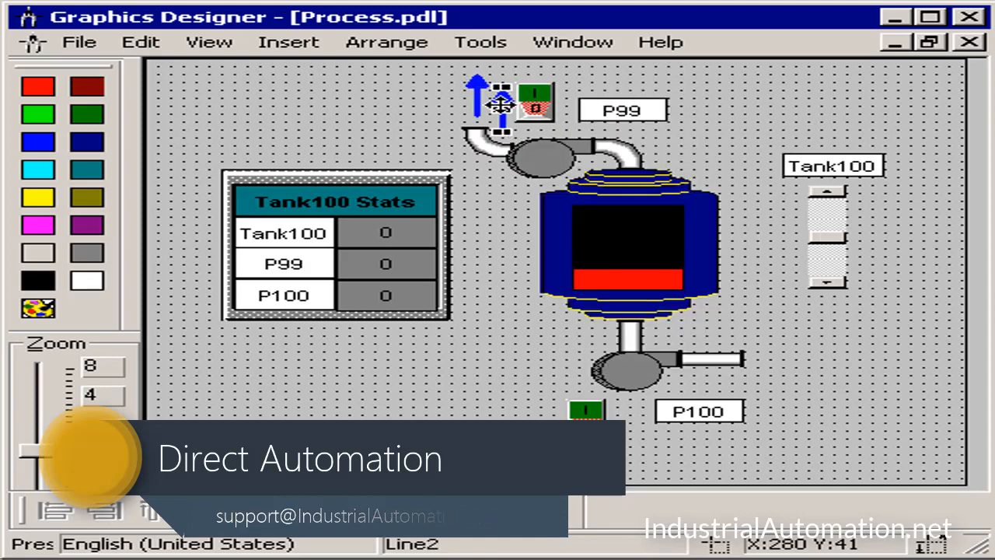
drag(754, 373, 784, 372)
Step: Rotate the duplicated arrow to point right and nudge it into line with the P100 outlet pipe, at X 481, Y 378
click(382, 43)
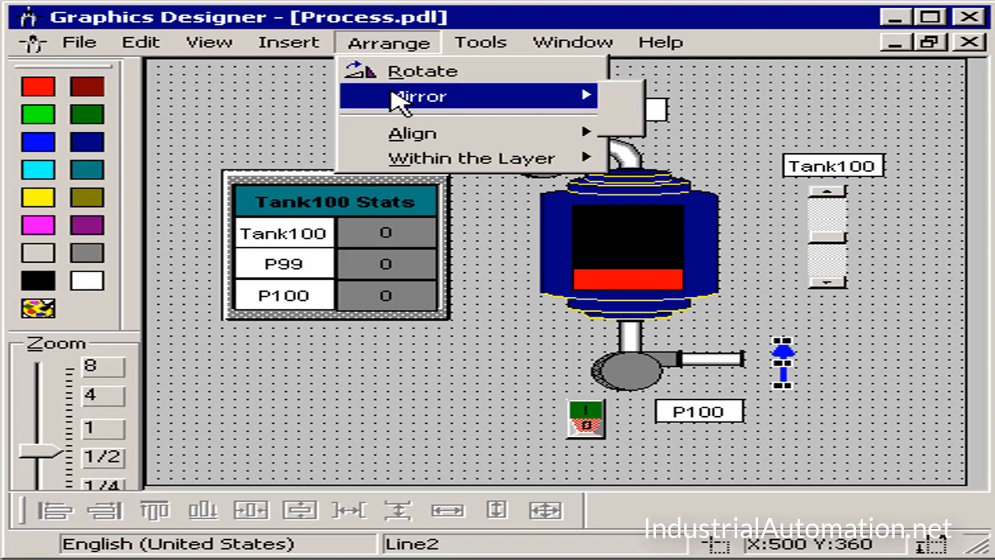
click(392, 78)
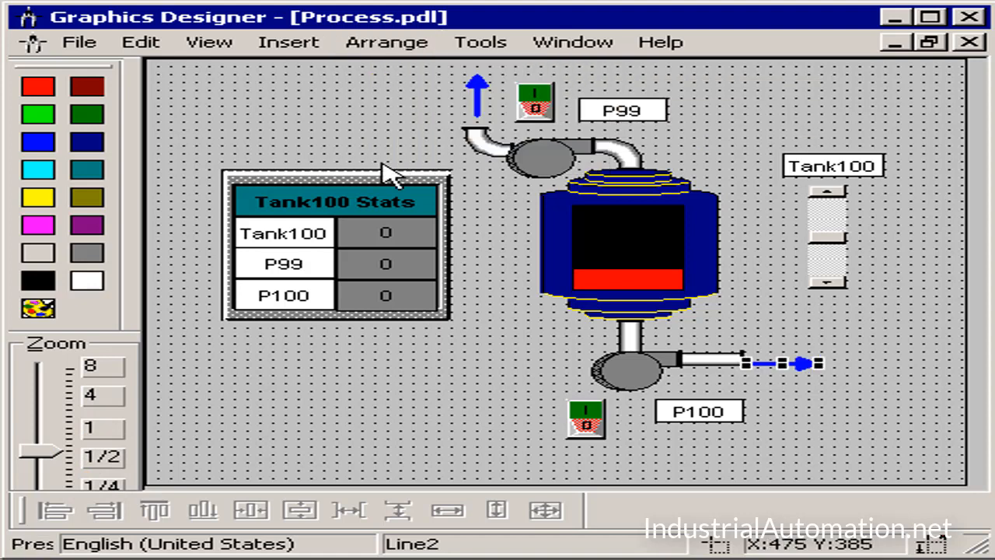
key(Up)
key(Up)
key(Up)
key(Up)
key(Up)
key(Up)
key(Up)
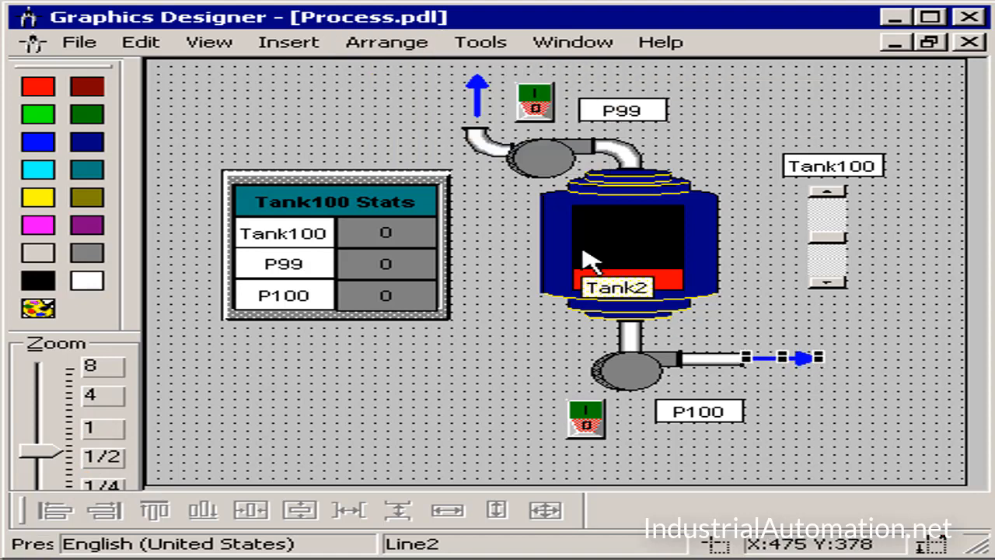
key(Up)
key(Right)
key(Right)
key(Right)
key(Right)
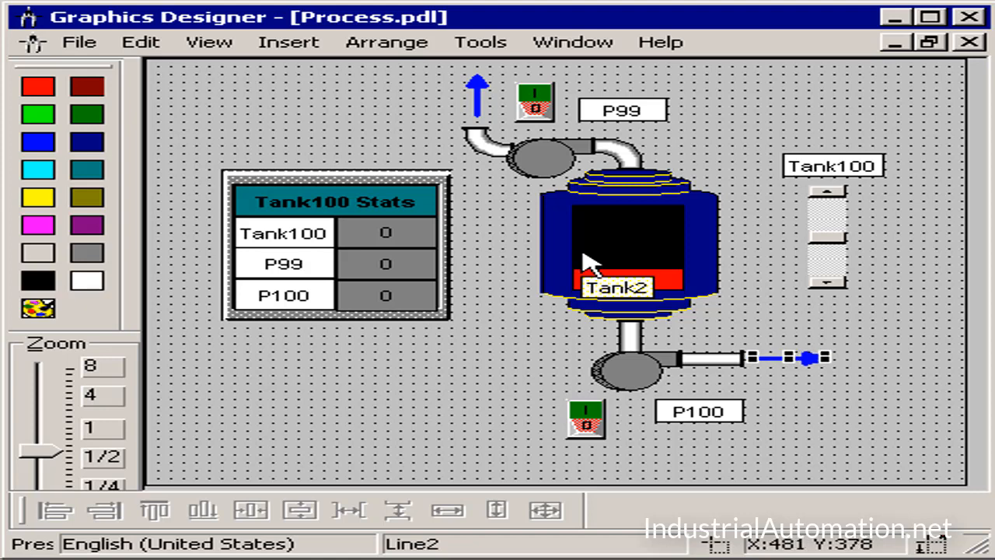
click(347, 128)
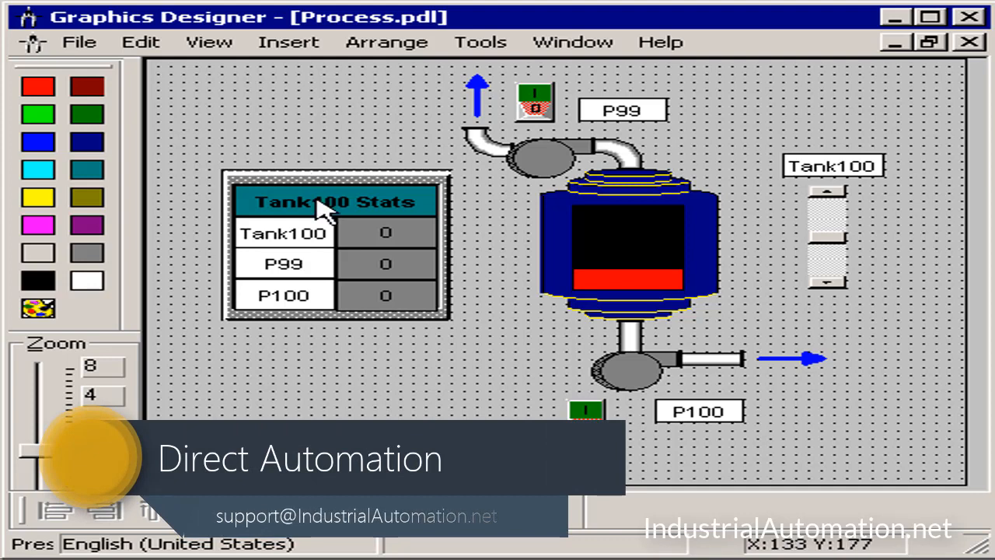
Step: Link the Output Value of the I/O field in the Tank100 row to the internal tag Tank100
click(350, 227)
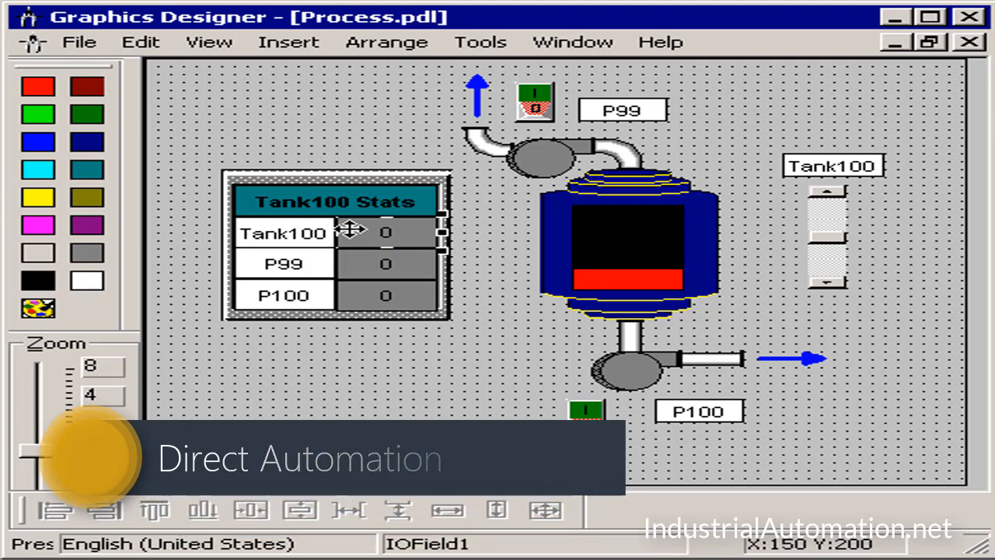
right_click(354, 236)
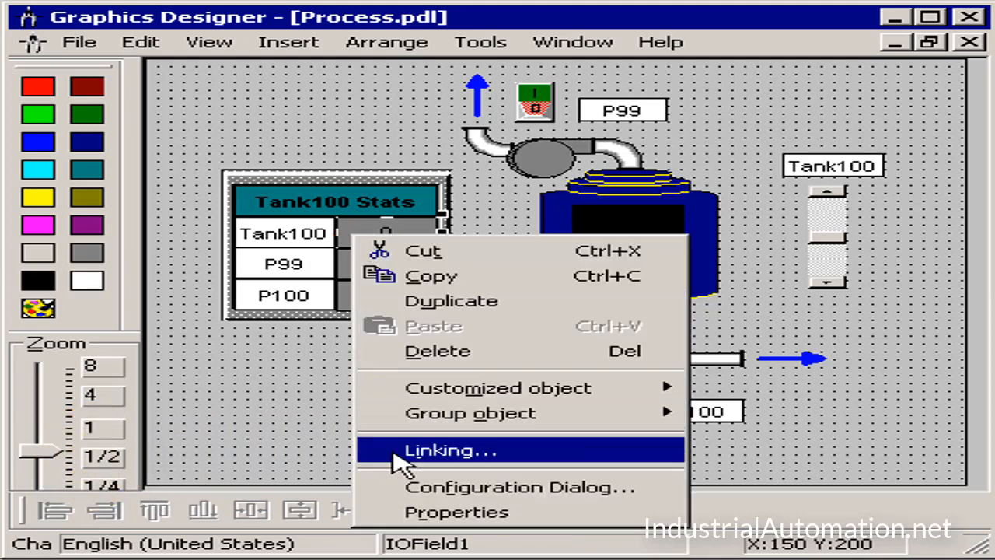
click(413, 513)
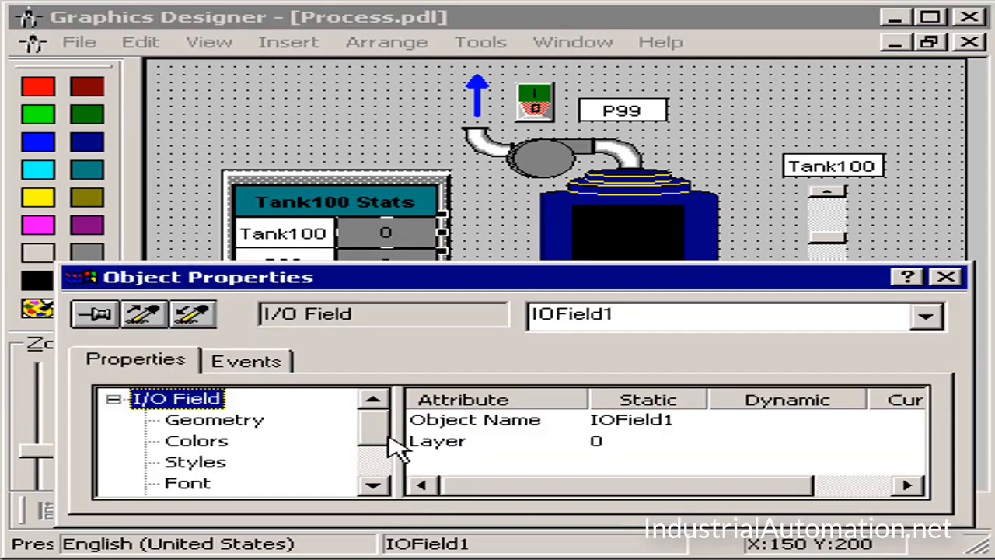
drag(373, 422, 388, 457)
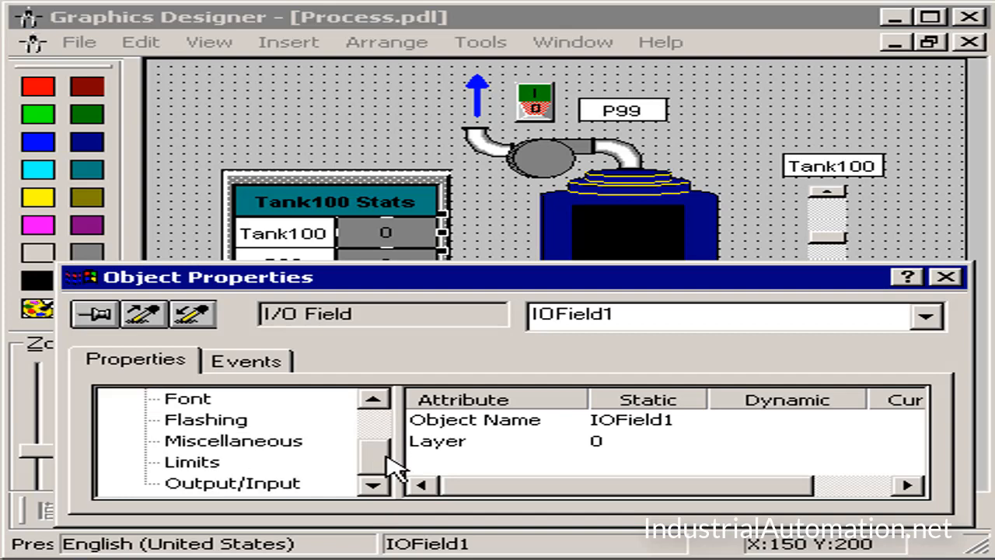
click(262, 490)
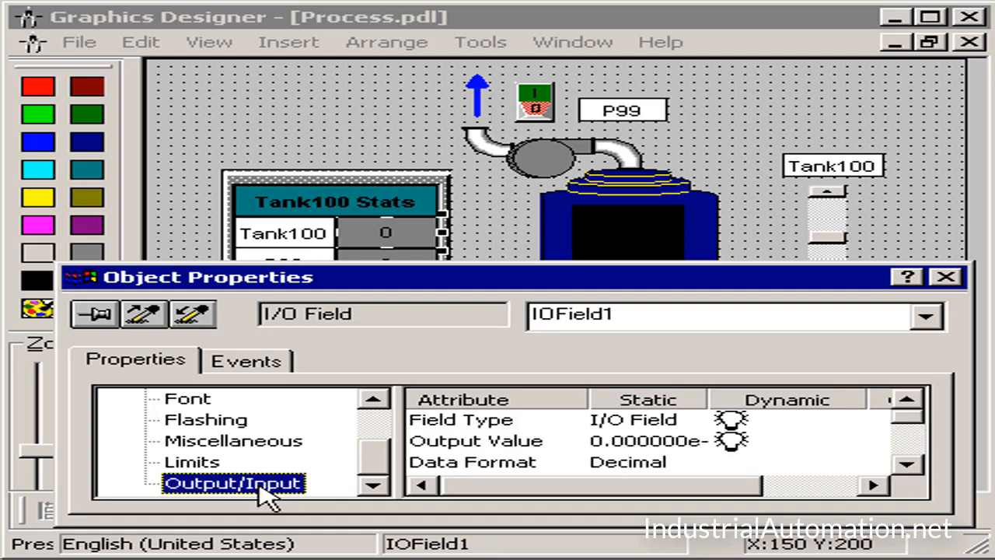
click(458, 443)
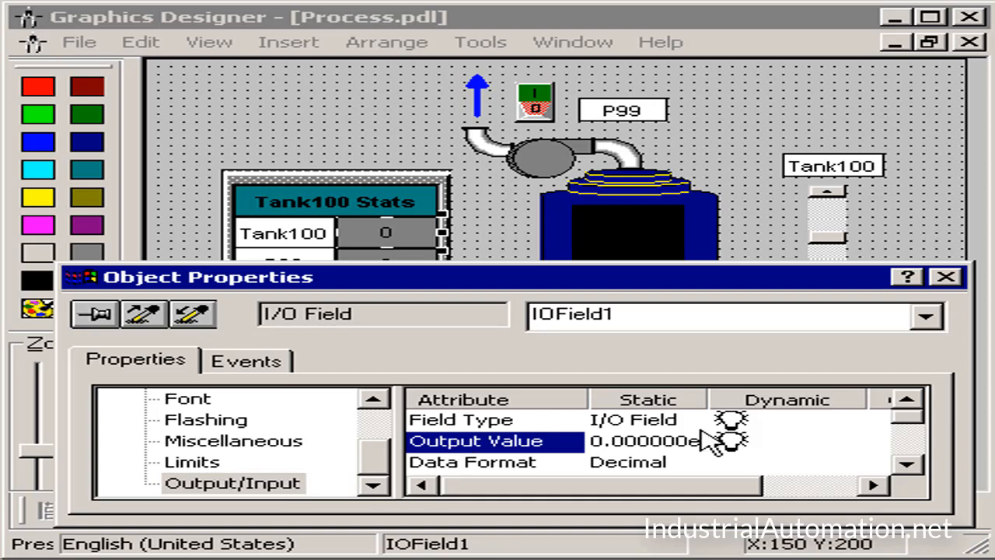
right_click(731, 447)
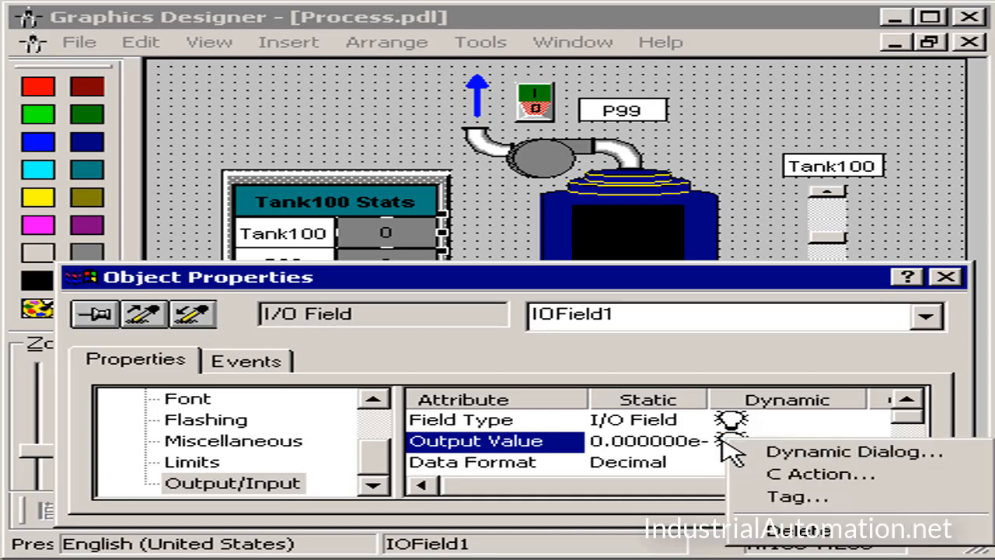
click(761, 497)
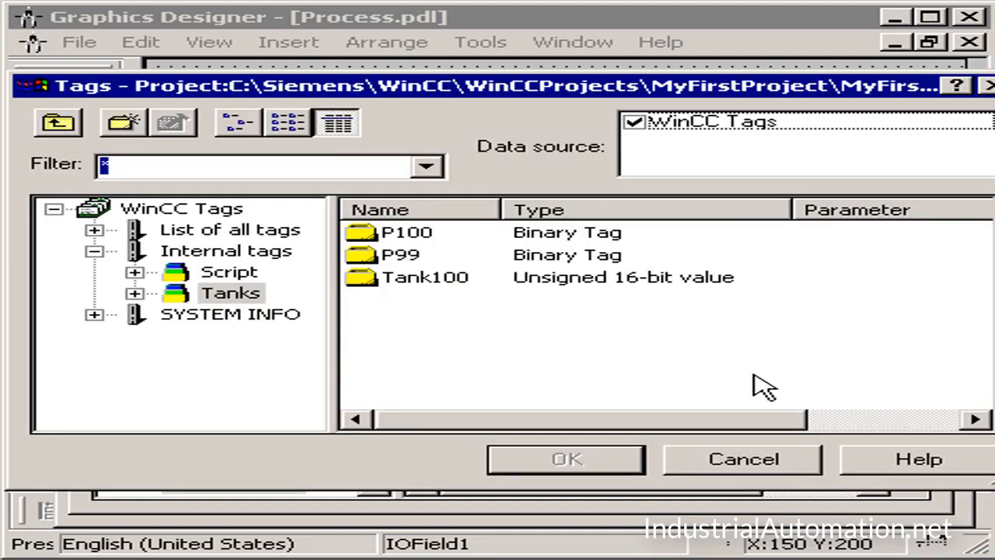
drag(523, 90, 520, 99)
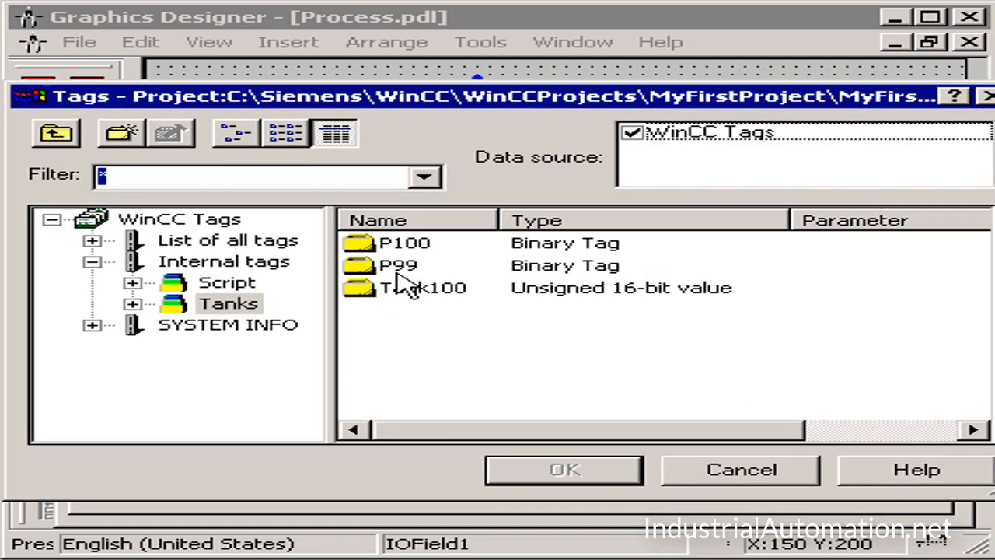
click(372, 298)
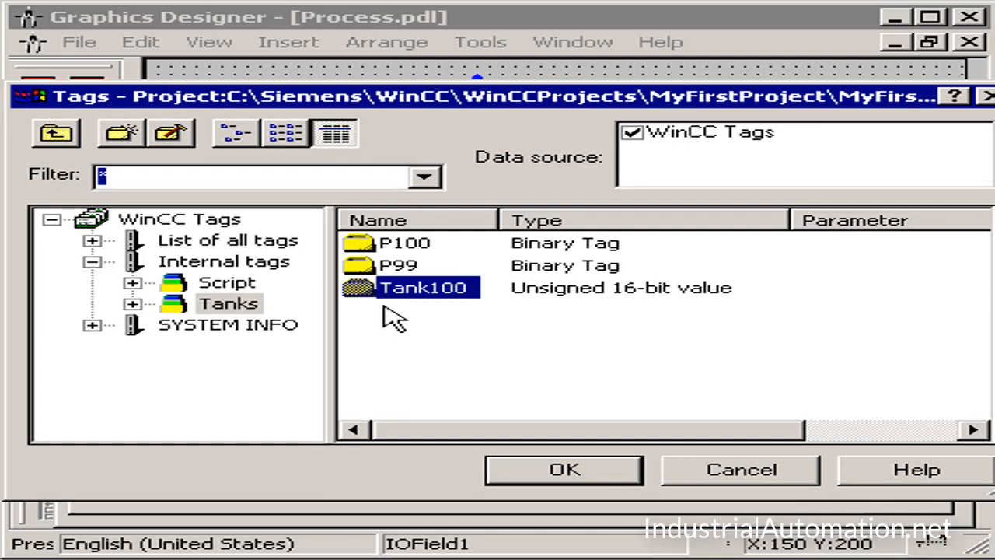
click(554, 476)
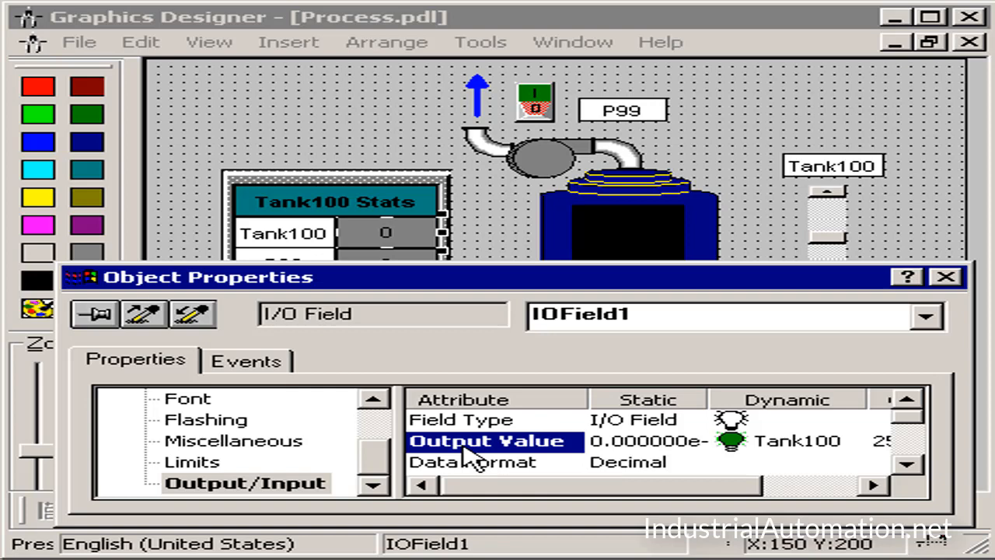
Step: Pin the Object Properties window so it stays open while other objects are selected
click(435, 424)
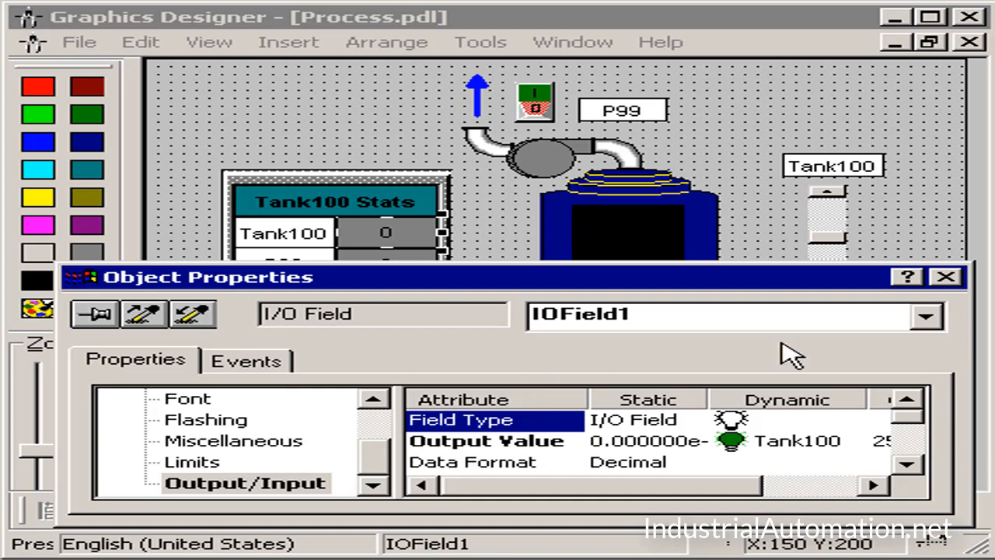
click(928, 317)
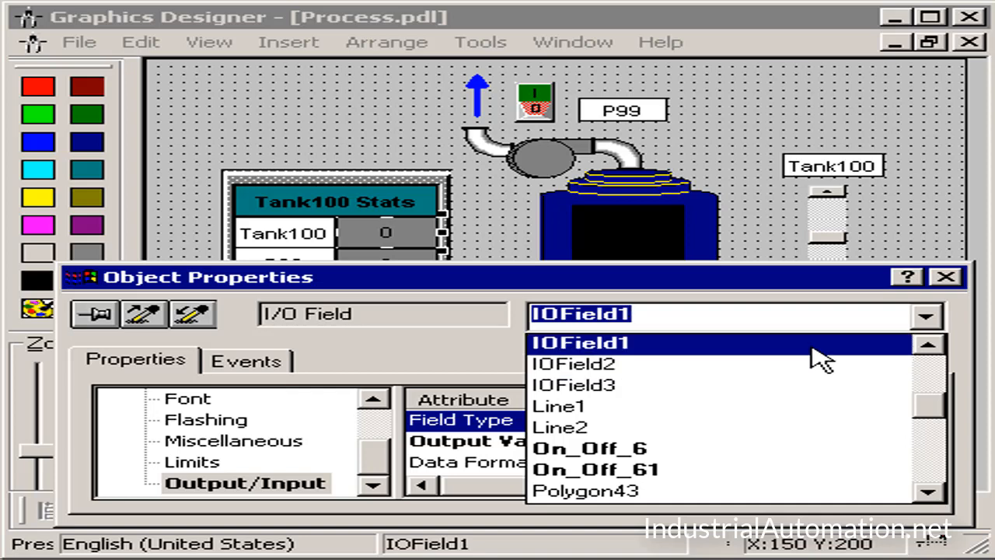
click(932, 315)
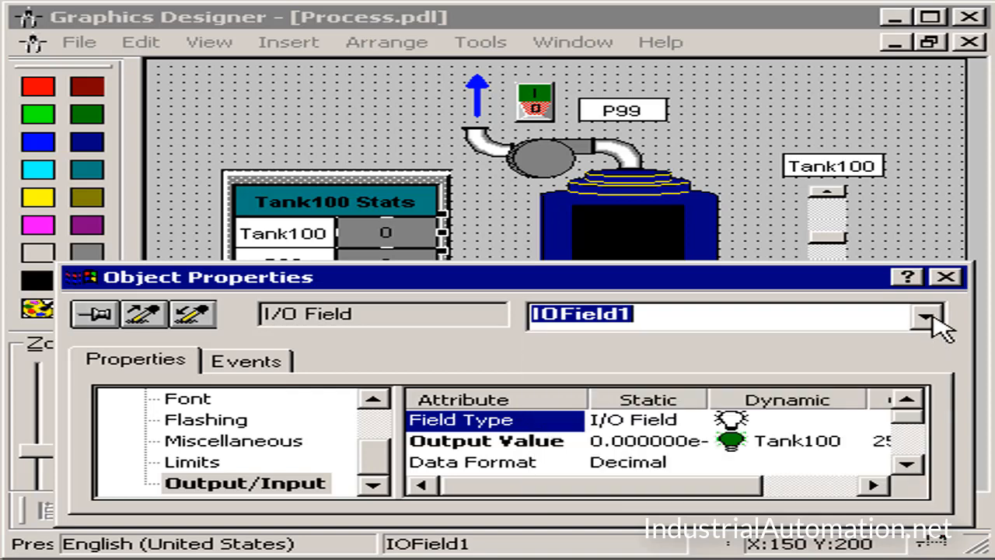
click(93, 316)
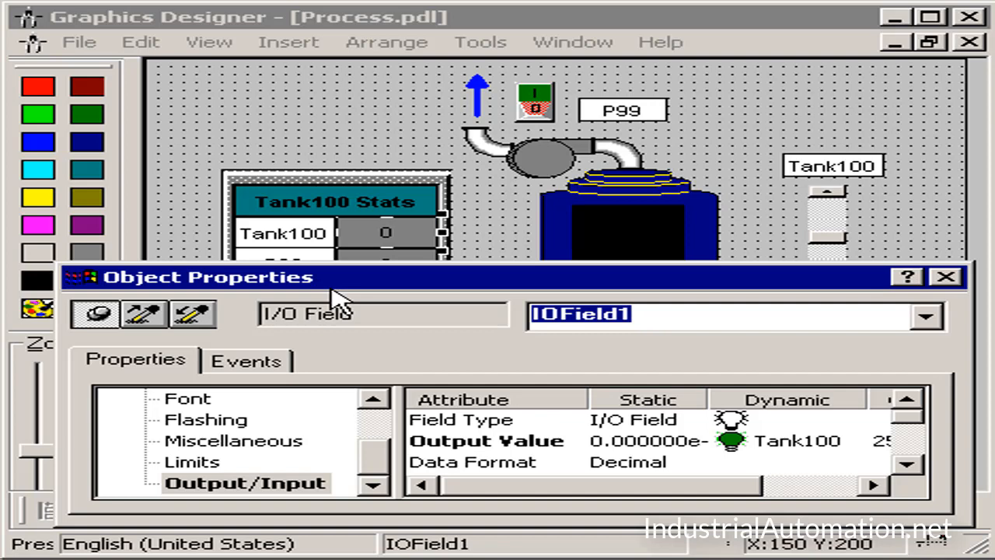
Step: Link the Fill Level of the tank's tag assignment to the internal tag Tank100
click(586, 233)
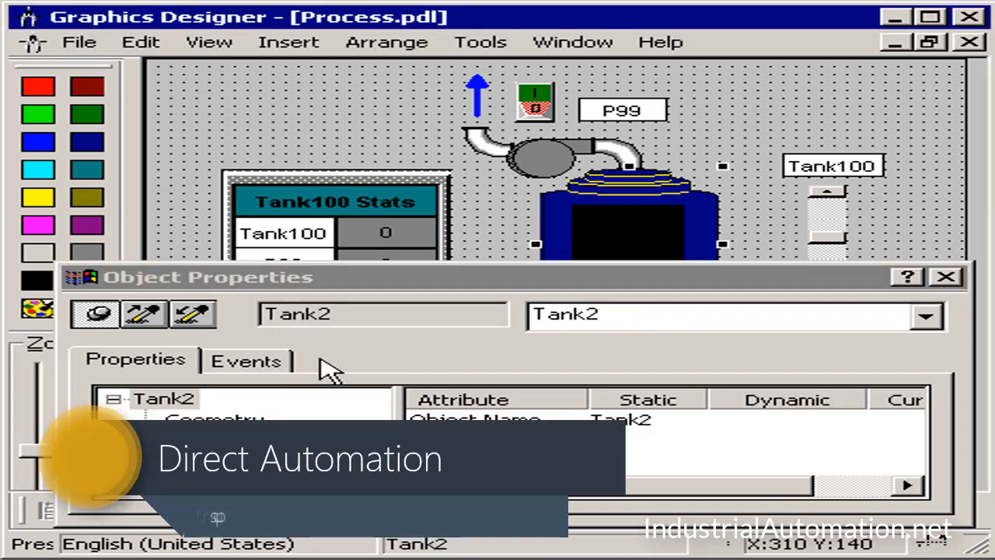
click(218, 460)
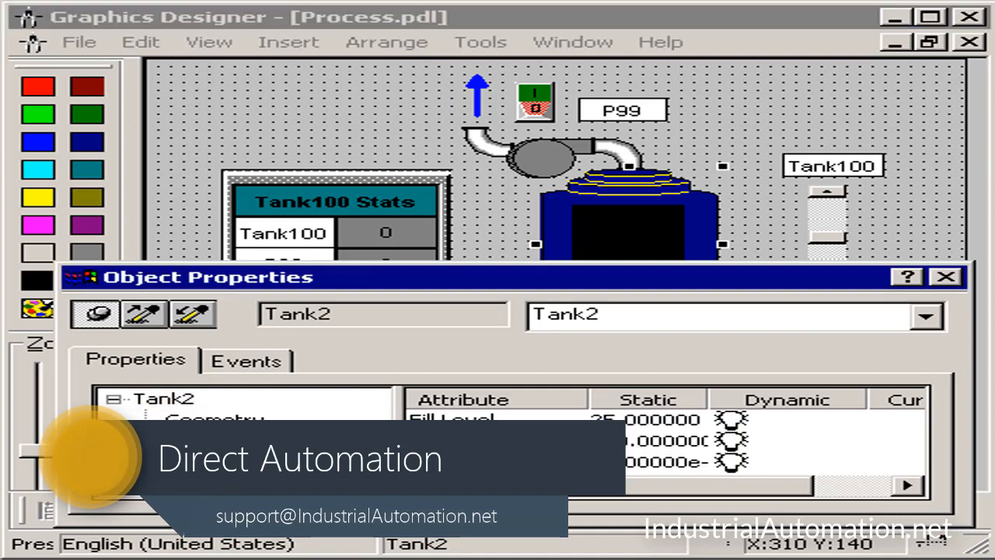
click(442, 417)
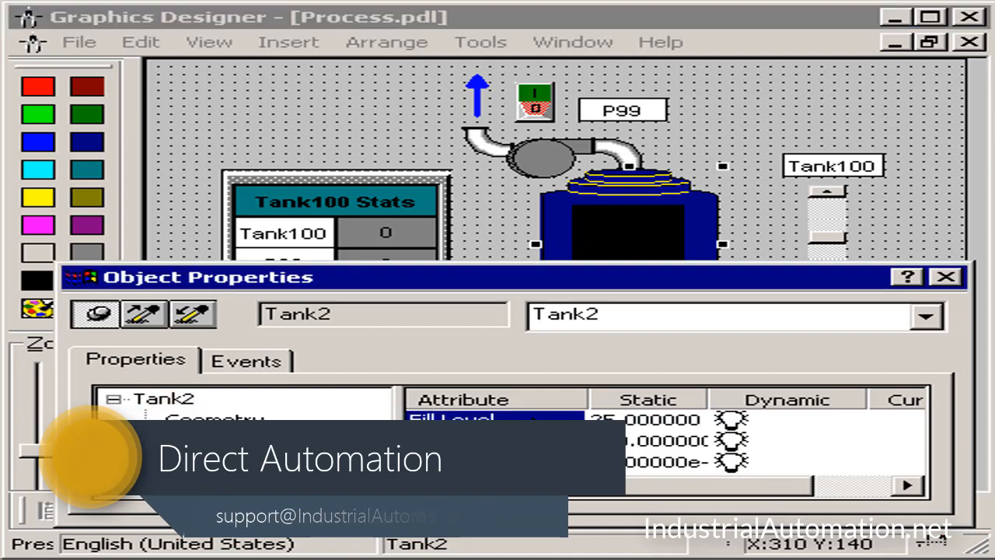
right_click(733, 422)
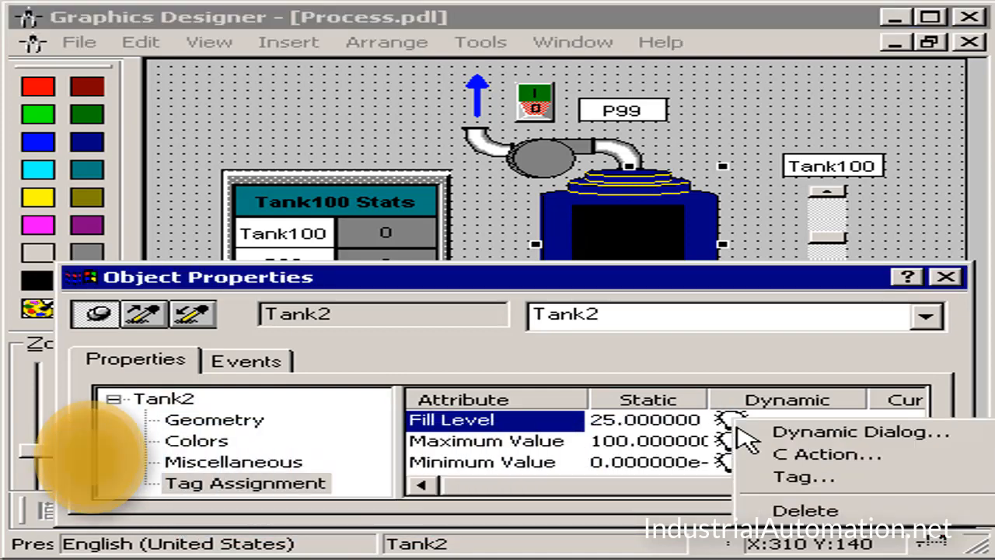
click(822, 489)
click(400, 290)
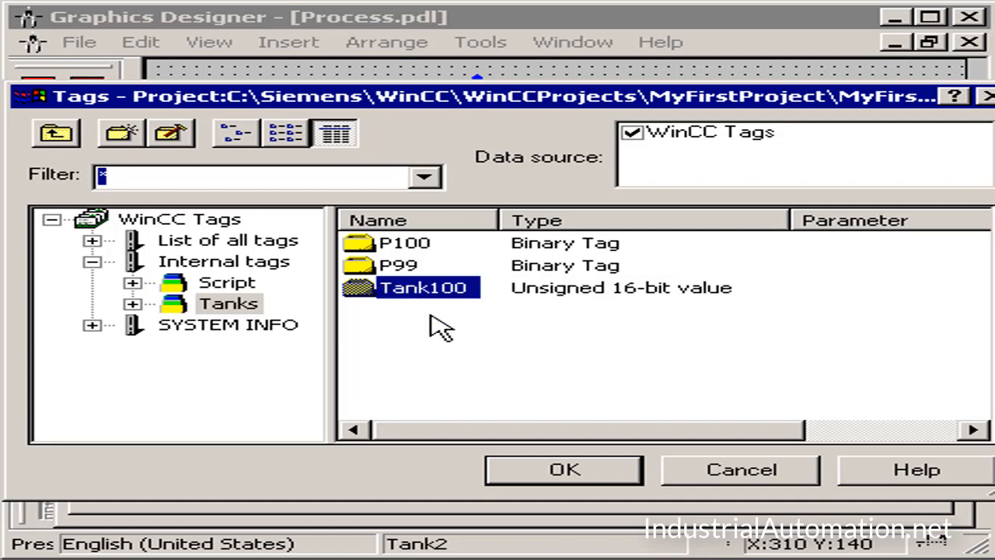
click(544, 476)
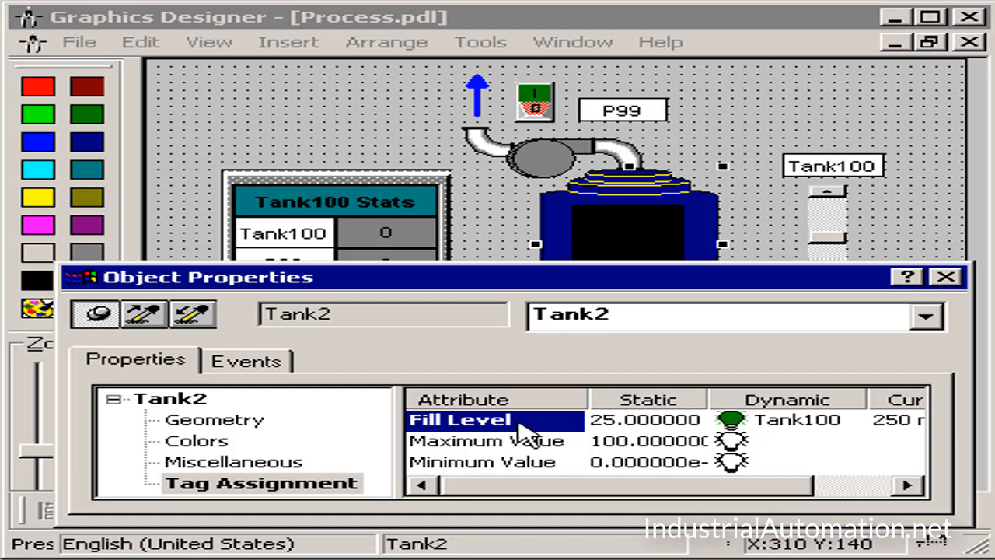
Step: Link the Process Driver Connection of the Tank100 slider to the internal tag Tank100 and close its properties
click(825, 217)
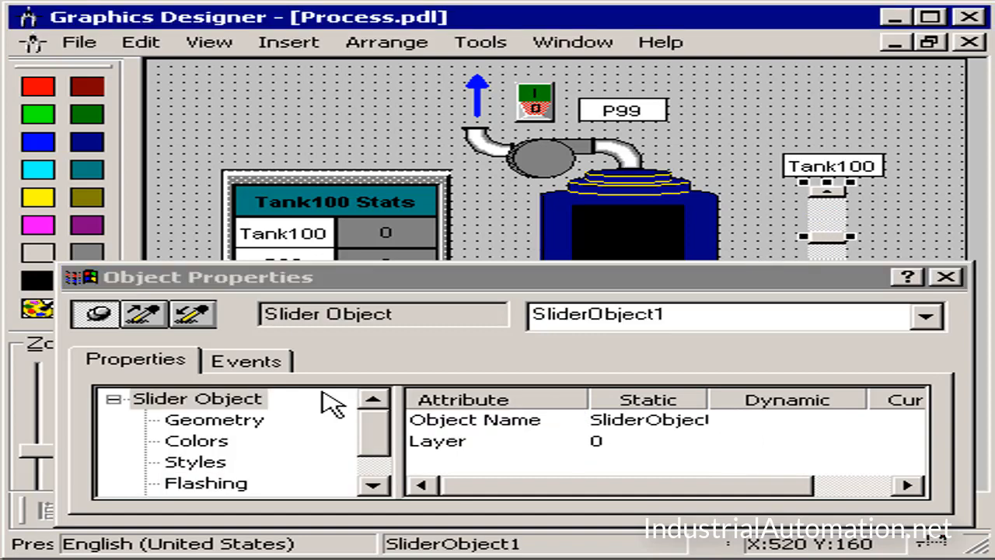
drag(378, 437, 373, 462)
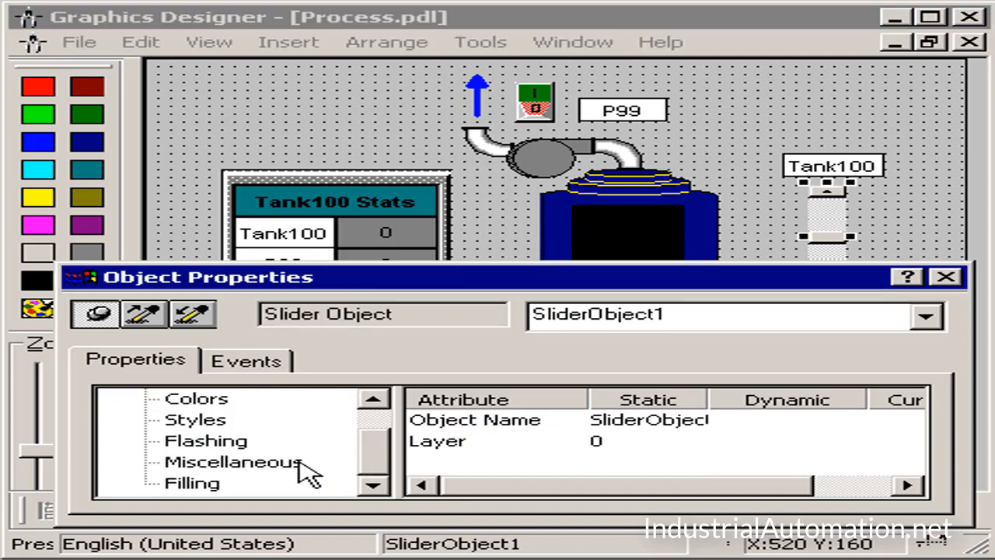
click(233, 461)
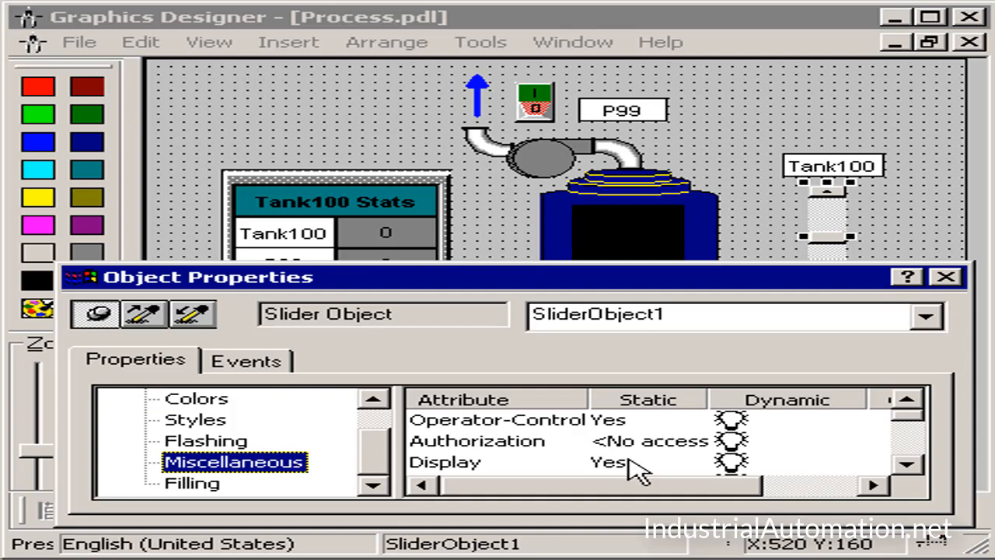
drag(911, 414, 920, 455)
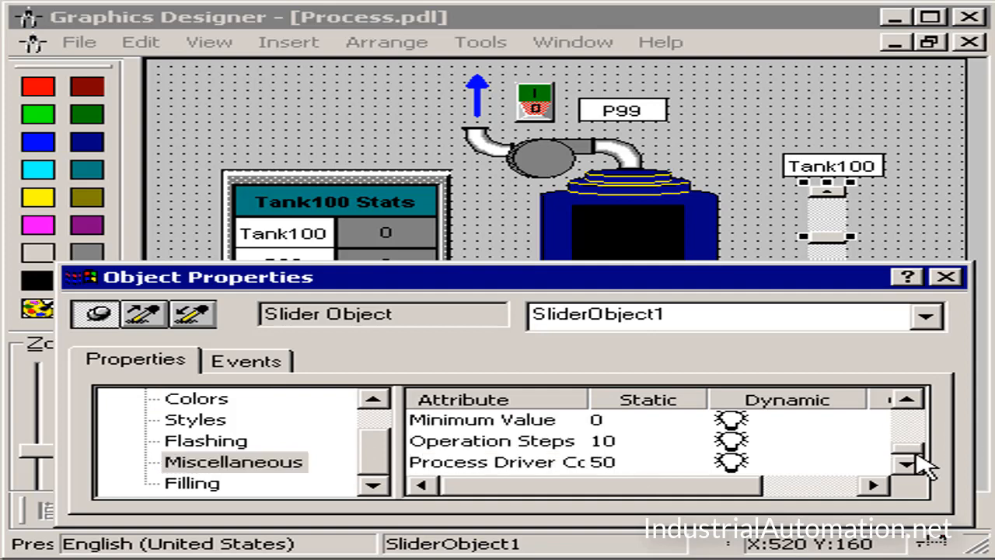
click(505, 468)
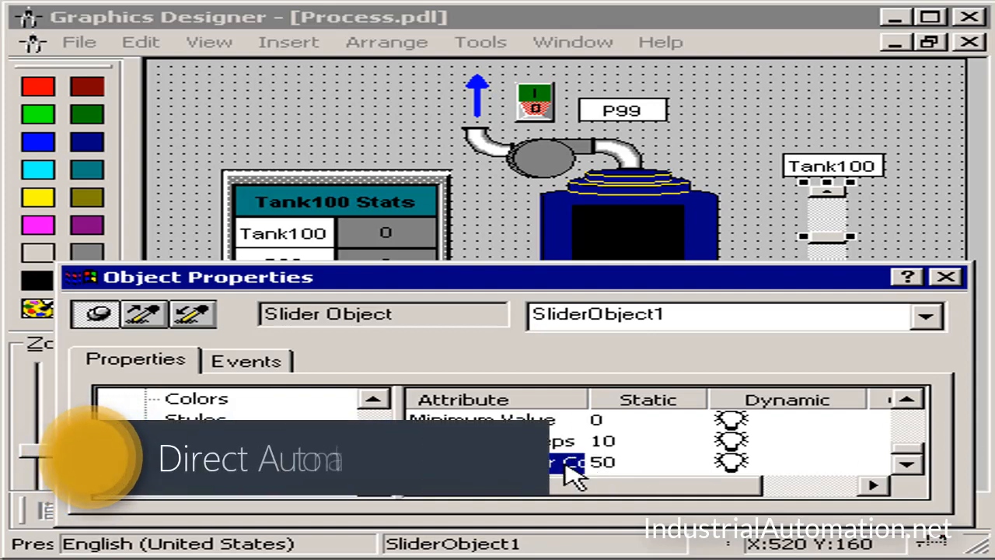
right_click(725, 459)
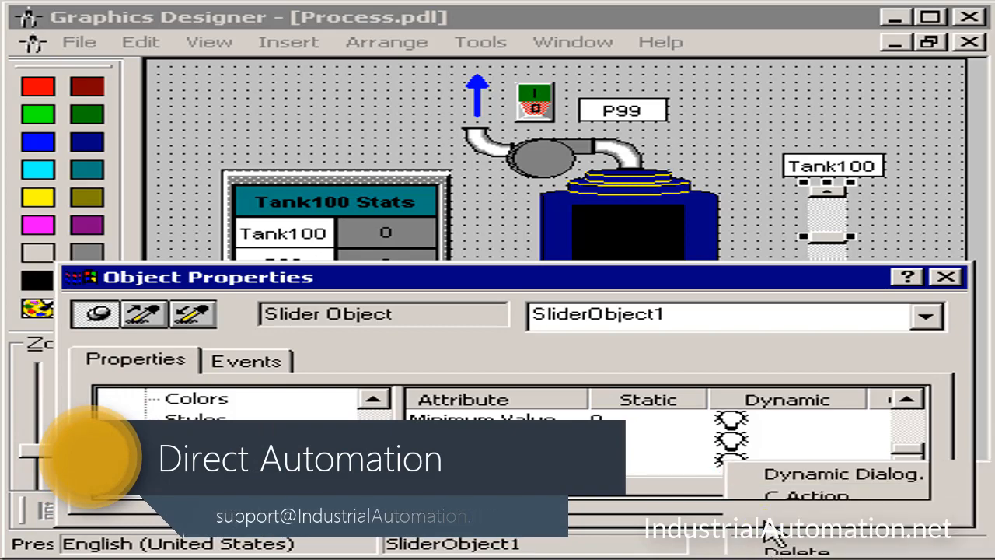
click(769, 522)
click(426, 293)
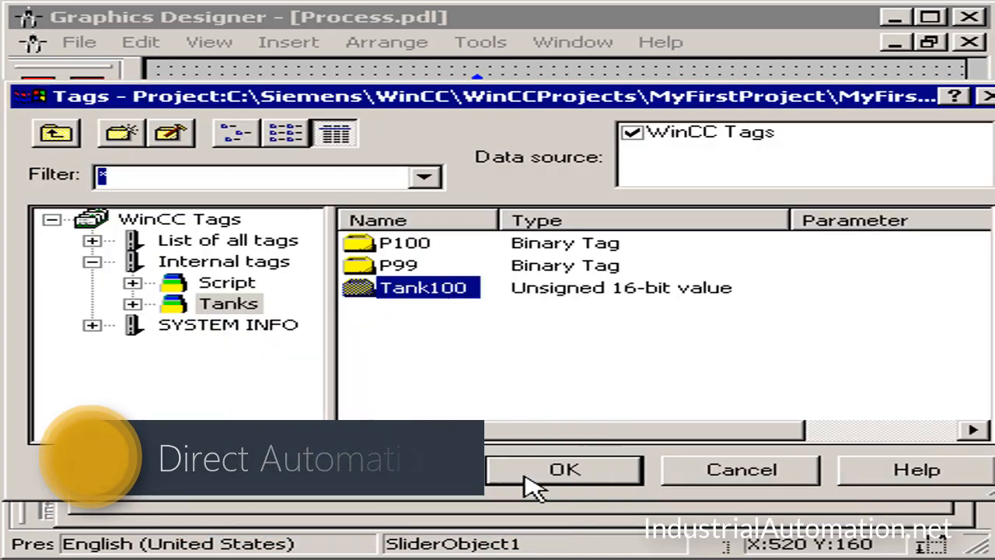
click(526, 477)
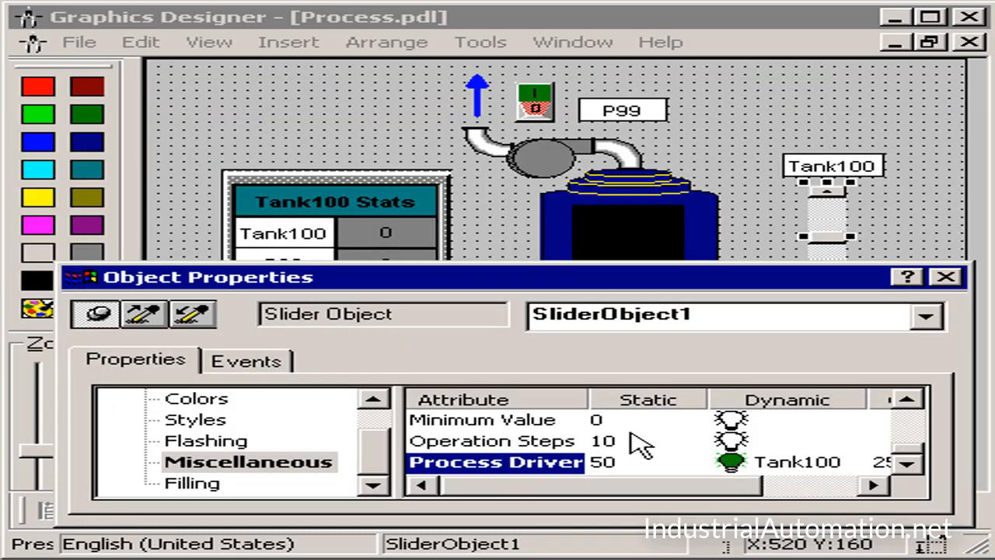
click(947, 277)
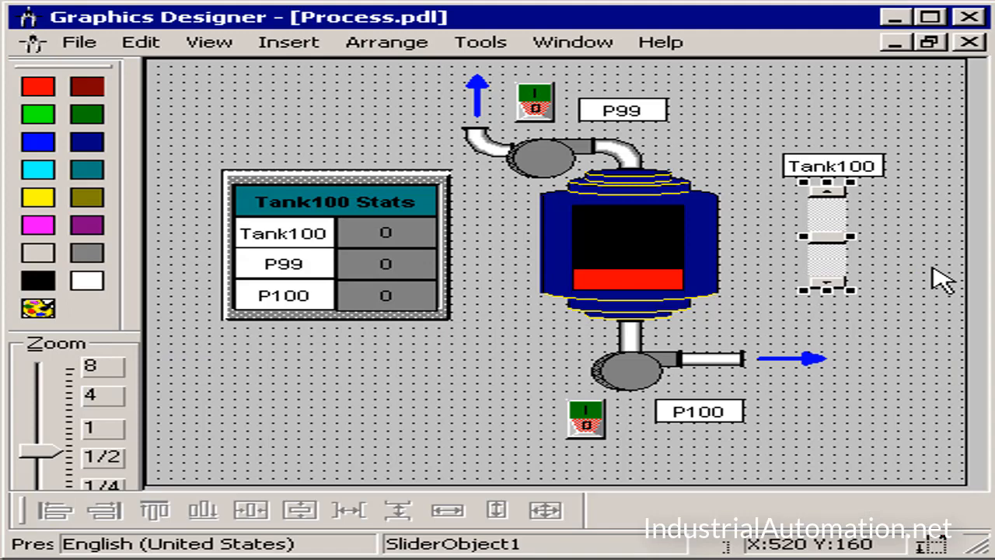
Step: Save the Process picture and start it in Runtime
click(67, 43)
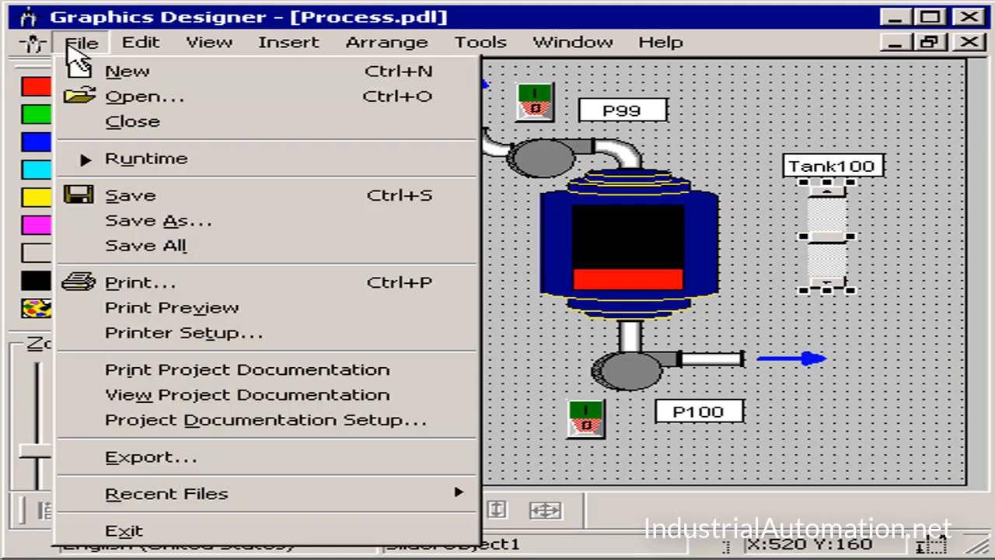
click(87, 193)
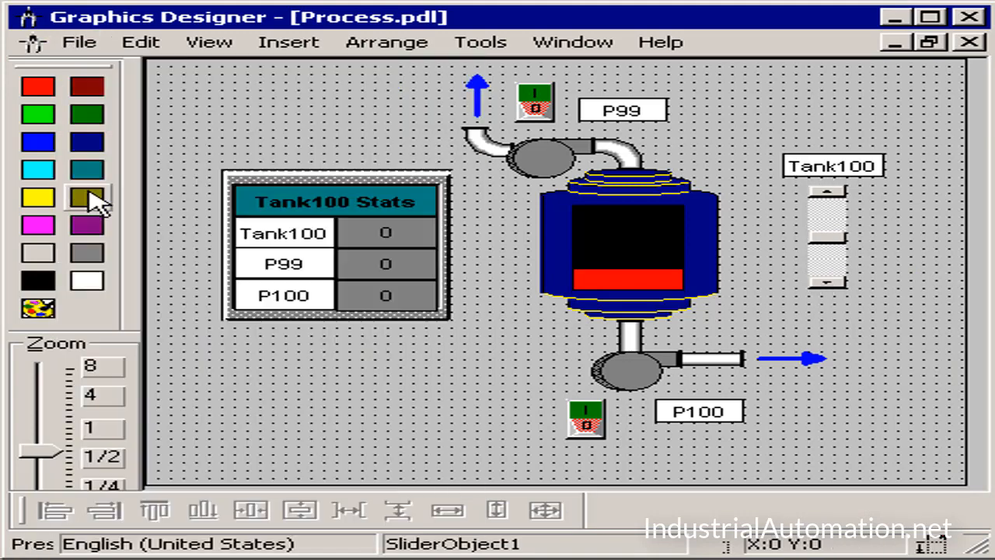
click(88, 51)
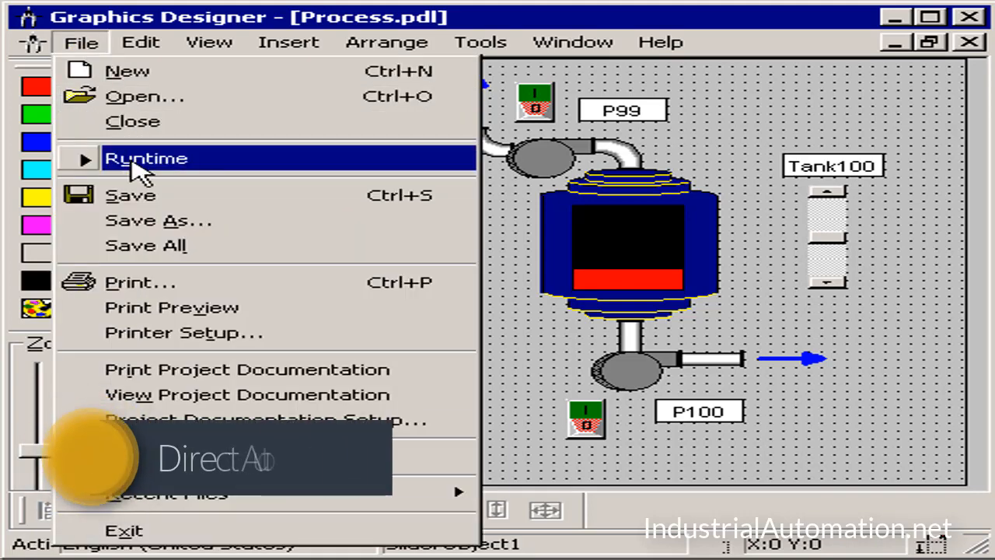
click(132, 160)
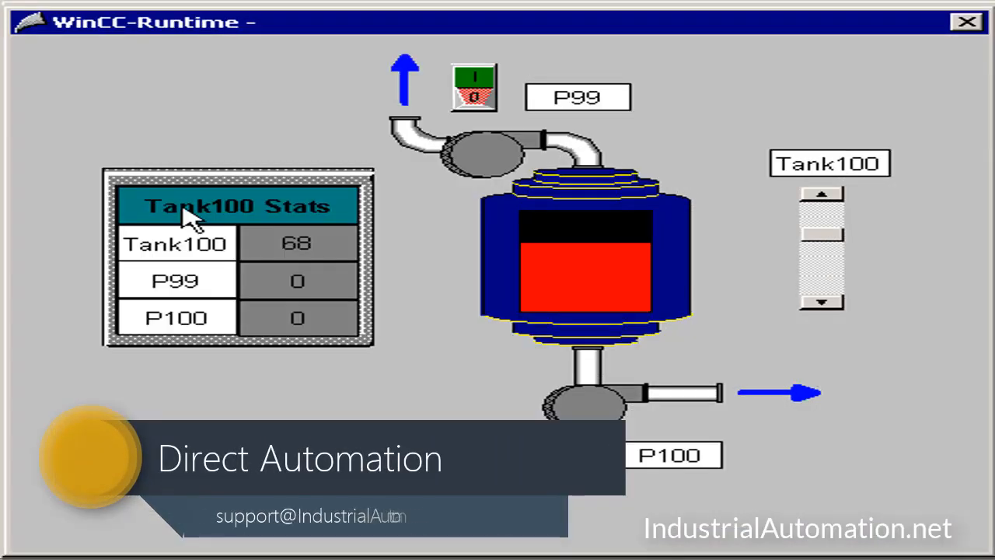
Step: Test the running picture by entering 44 in the Tank100 field, raising the slider to about 89 and lowering it again
click(272, 247)
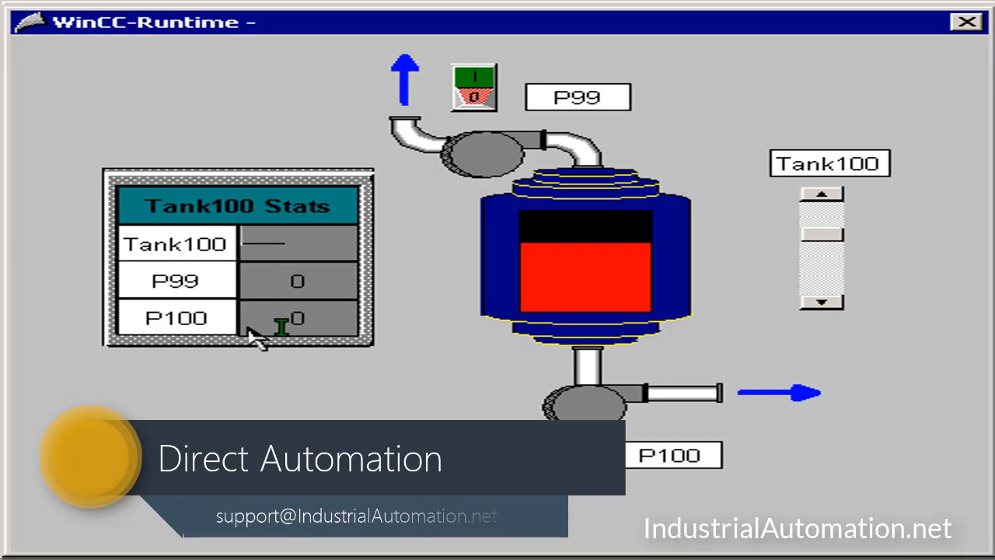
text(44)
key(Return)
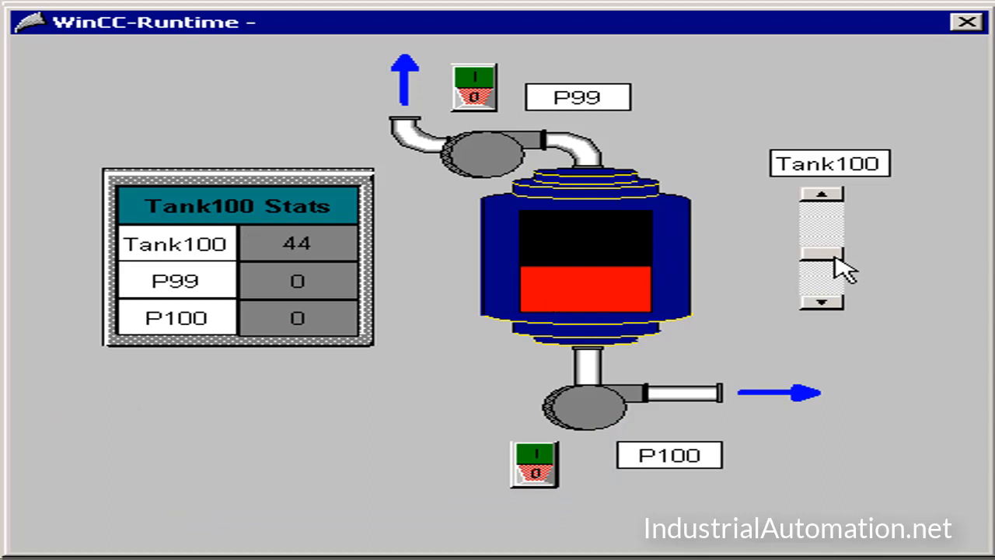
drag(832, 254, 833, 217)
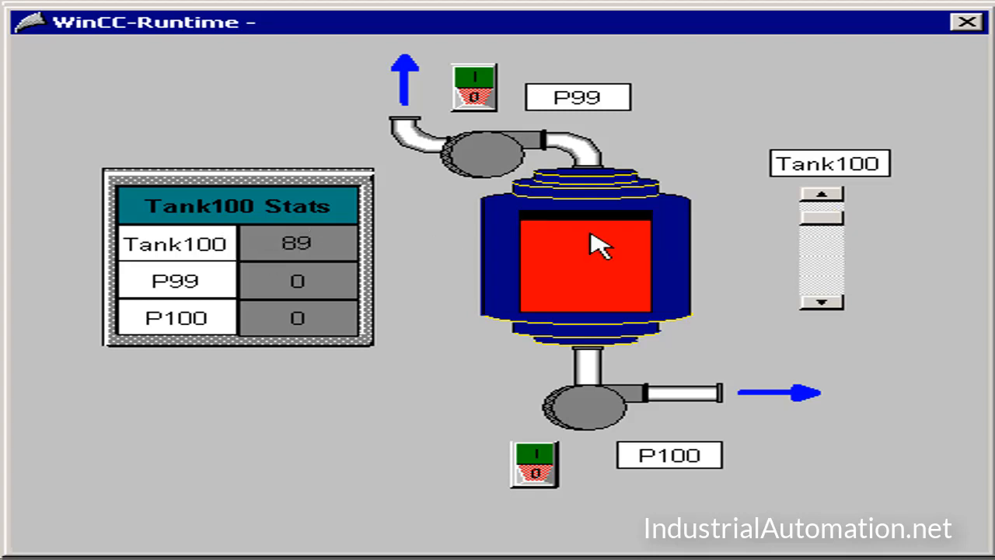
drag(825, 230, 826, 285)
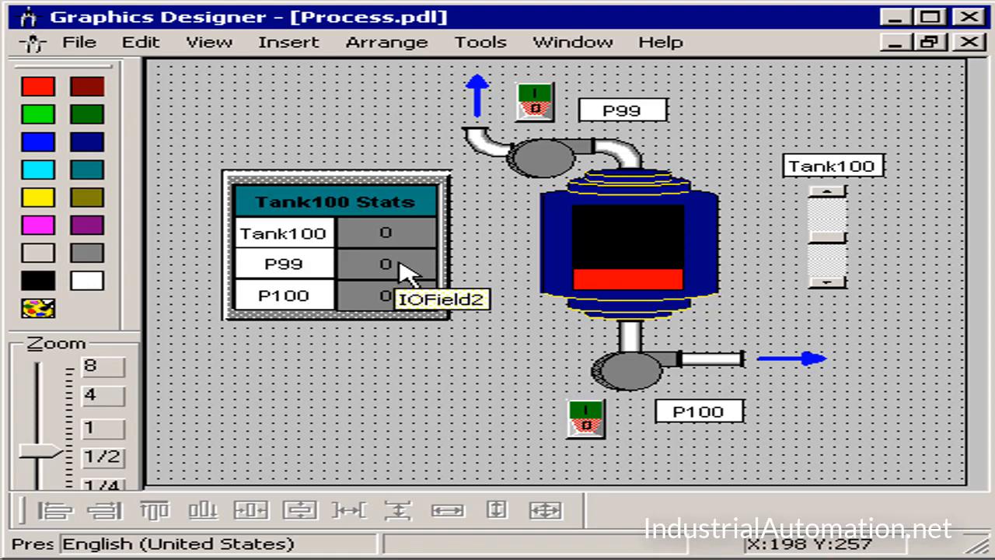
Step: Open the tank's object properties at the Fill Level tag assignment and pin the properties window open
click(591, 231)
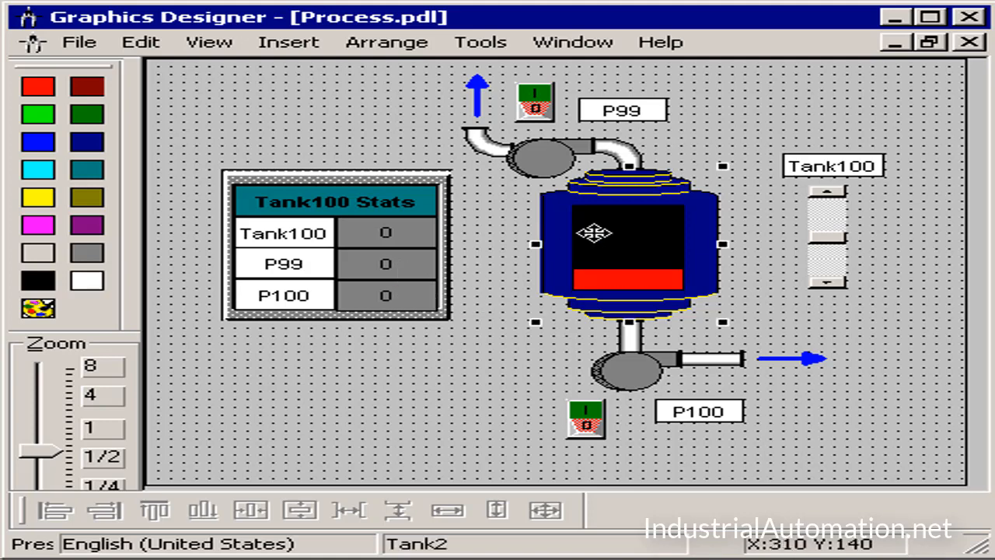
right_click(594, 220)
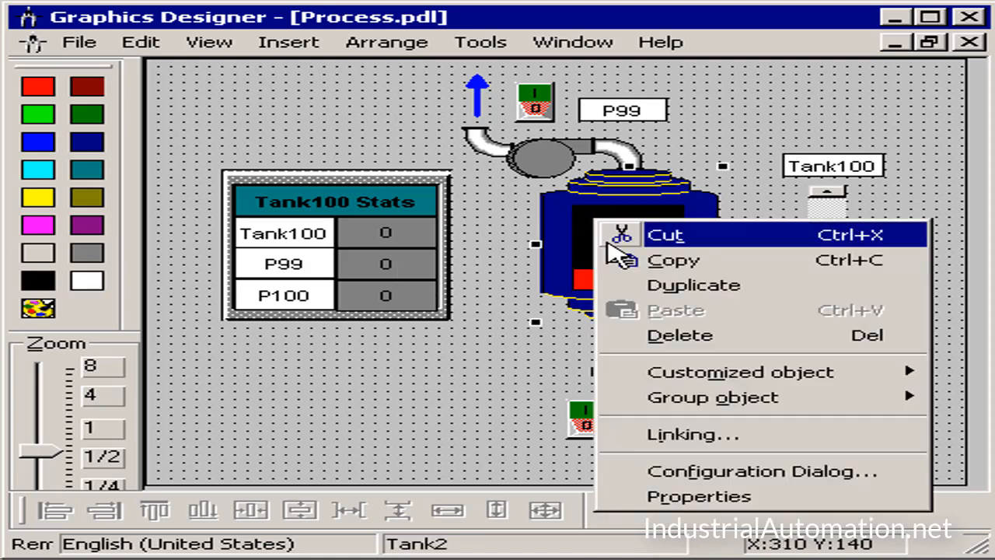
click(687, 501)
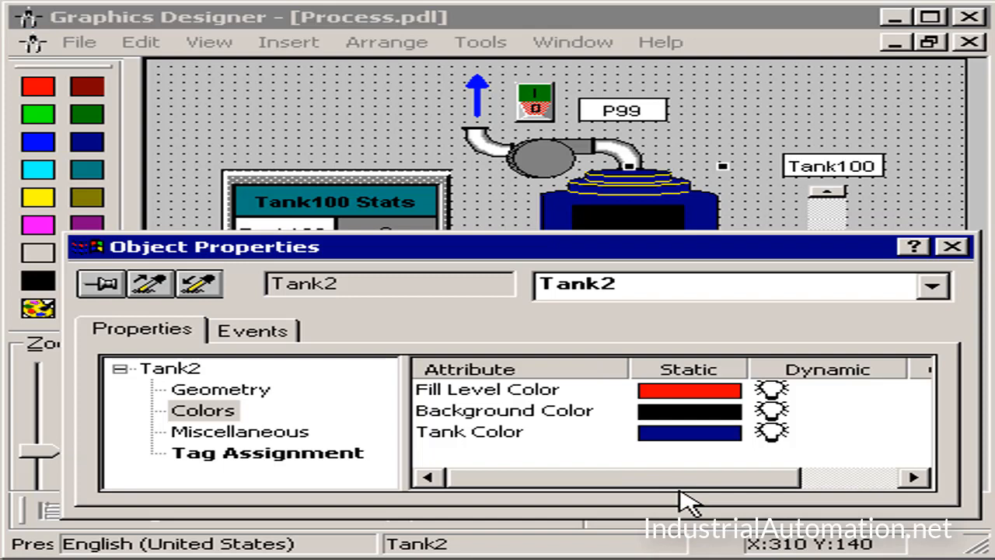
click(284, 455)
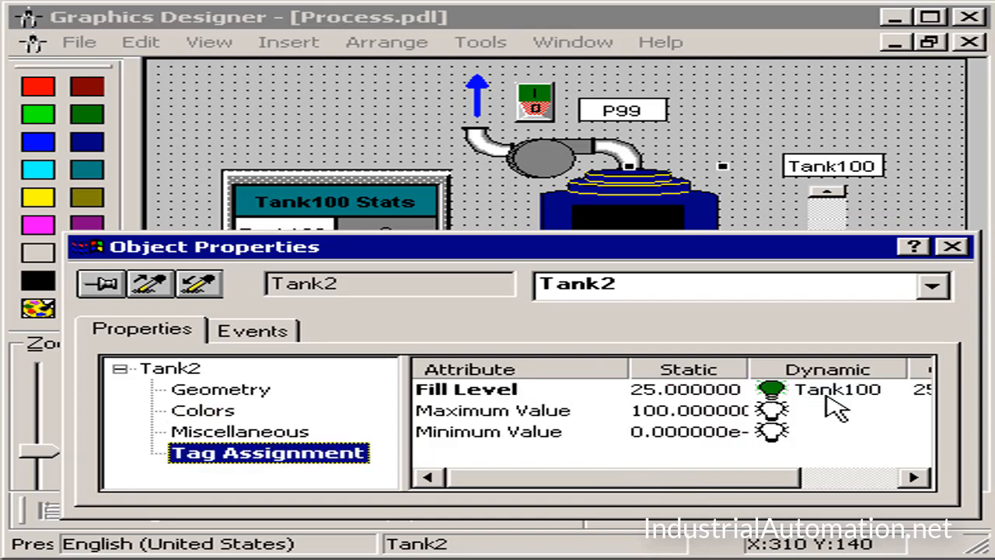
click(506, 394)
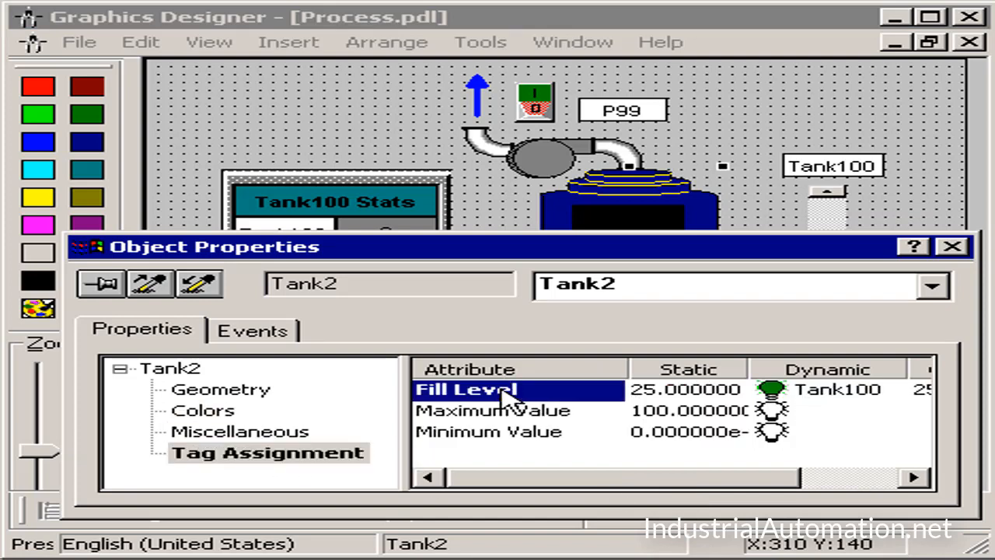
click(100, 285)
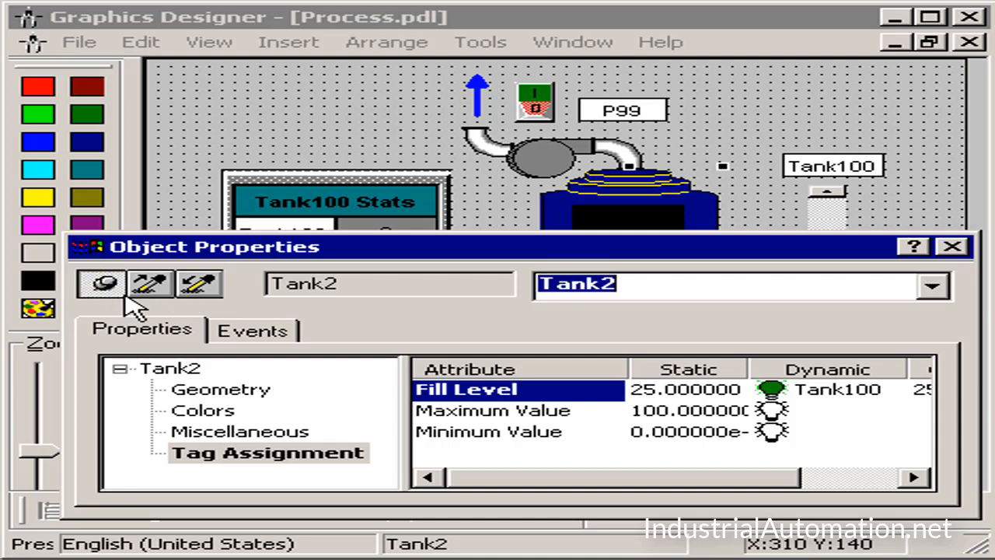
Step: Create a Dynamic Dialog for the tank's Fill Level Color with the internal tag Tank100 as its expression
click(203, 410)
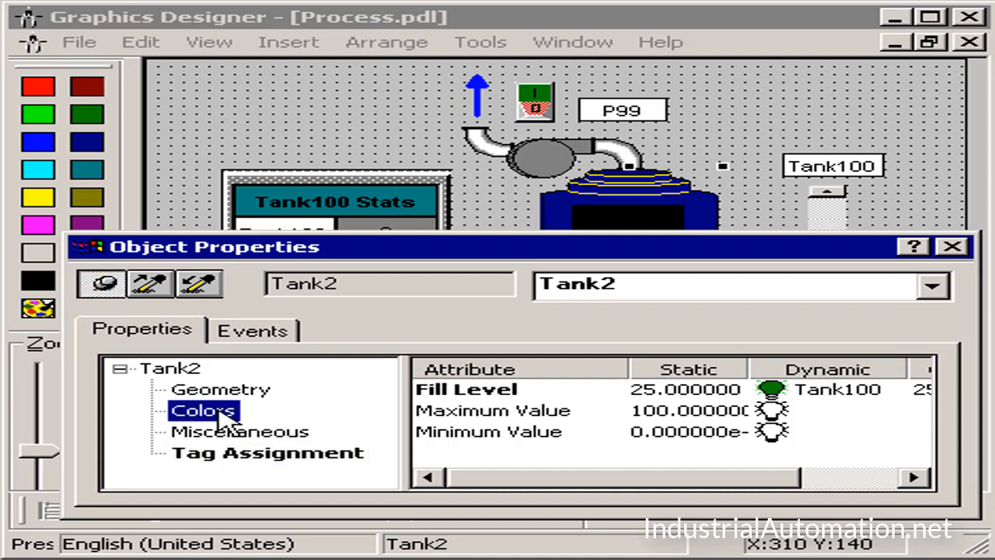
click(455, 398)
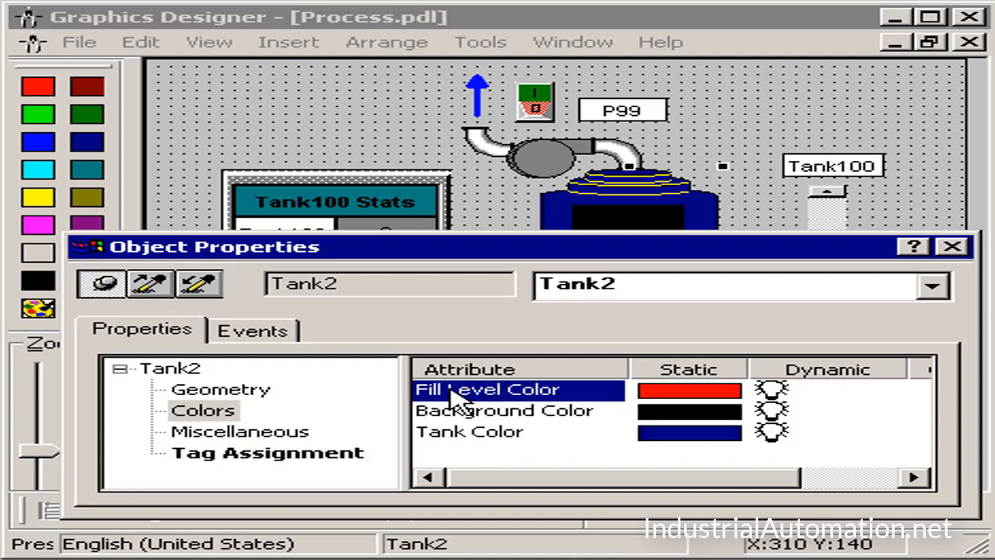
right_click(783, 389)
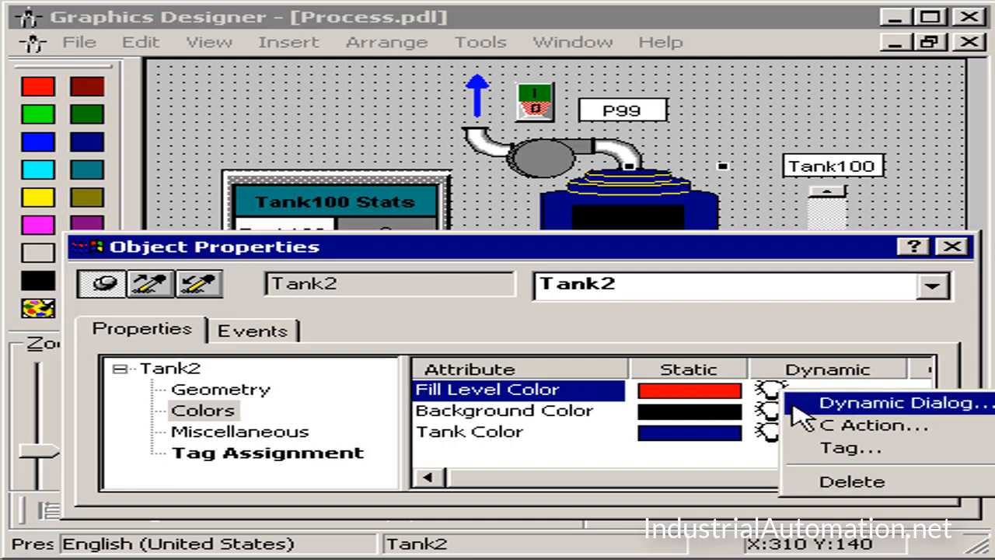
click(796, 406)
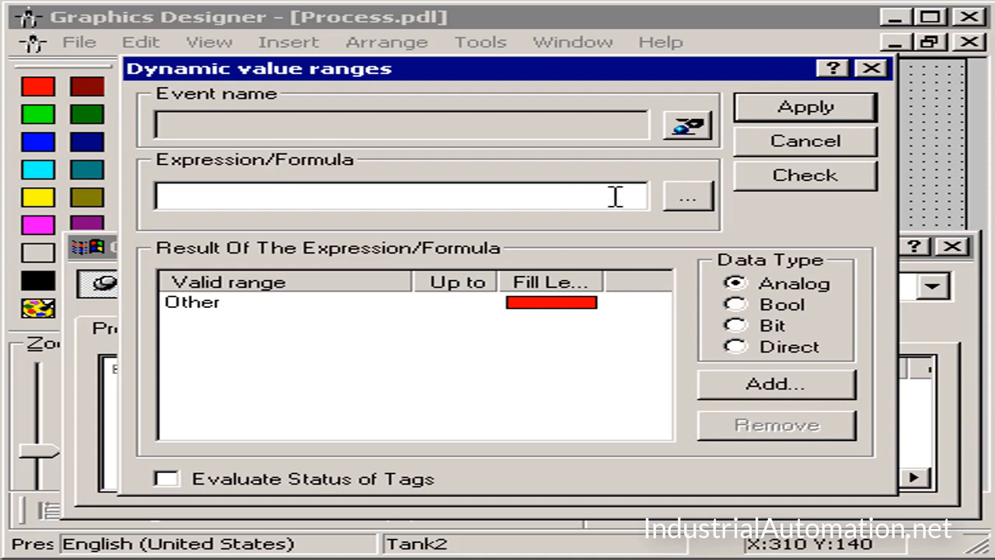
click(689, 199)
click(704, 223)
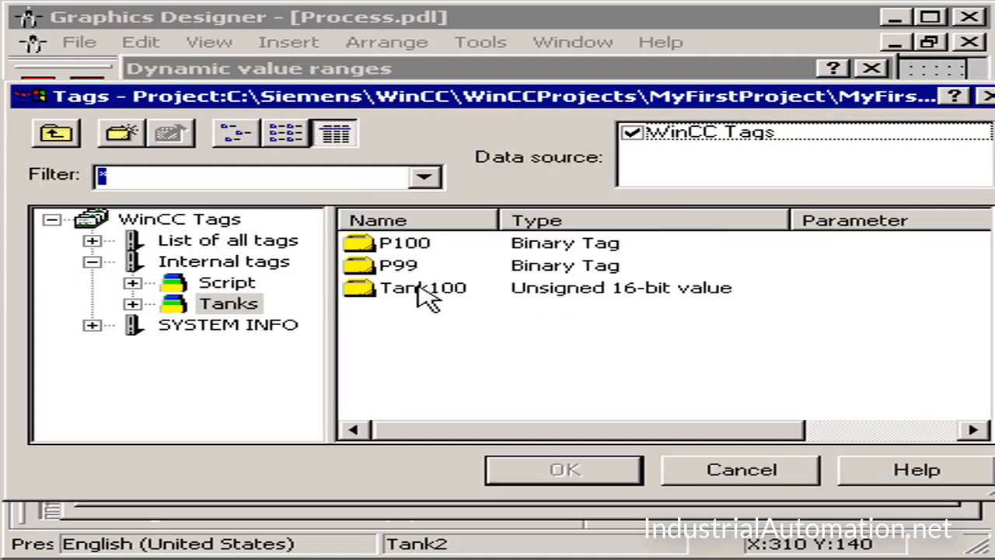
click(427, 296)
click(544, 472)
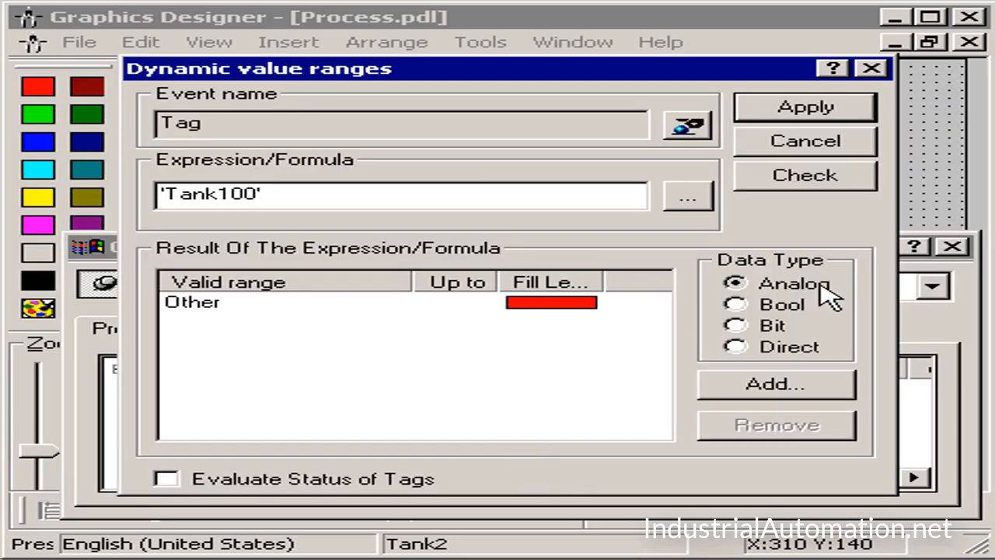
Step: Widen the fill level colour column and add two value ranges to the expression result
drag(604, 280, 642, 281)
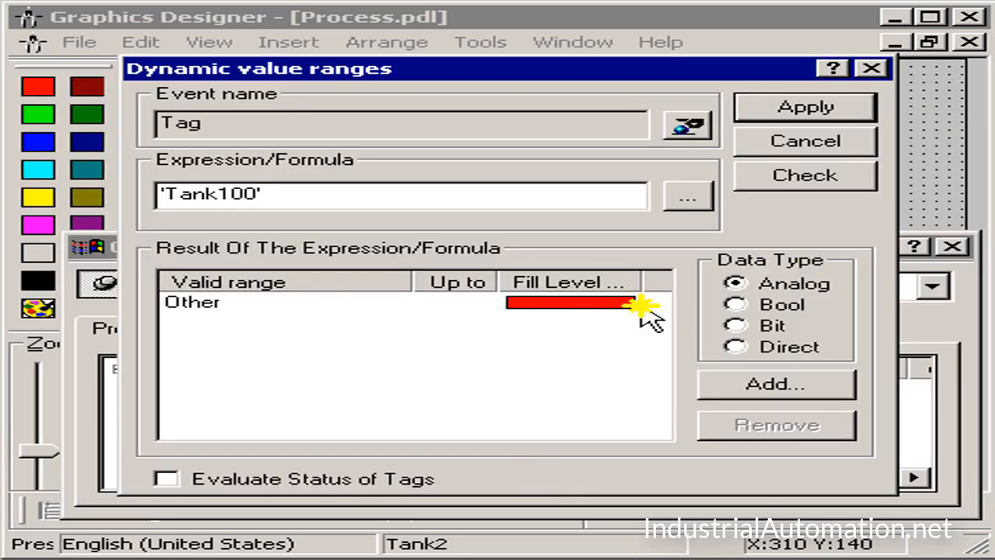
click(766, 386)
click(764, 385)
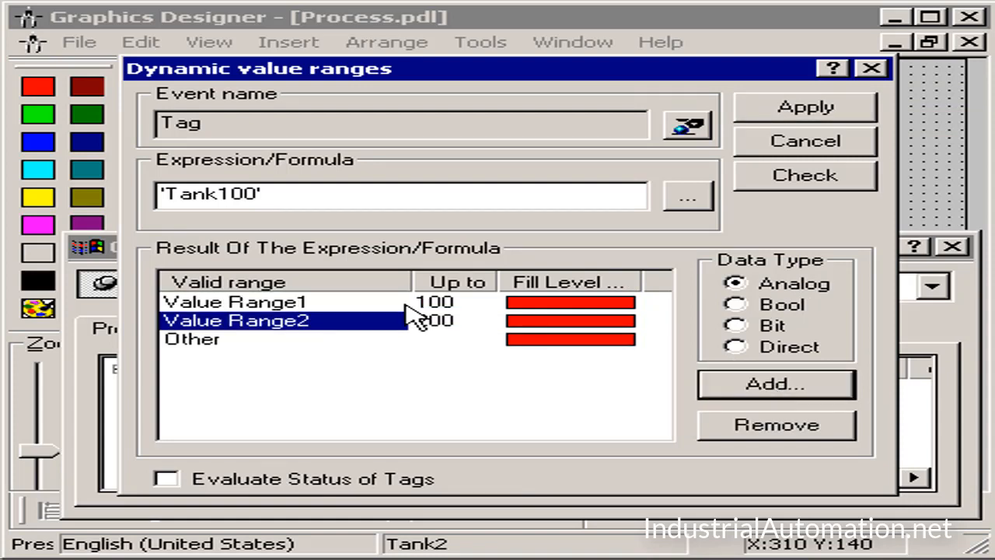
Step: Set Value Range1 of the fill level colour dialog to reach up to 20 and make its colour blue
double_click(437, 303)
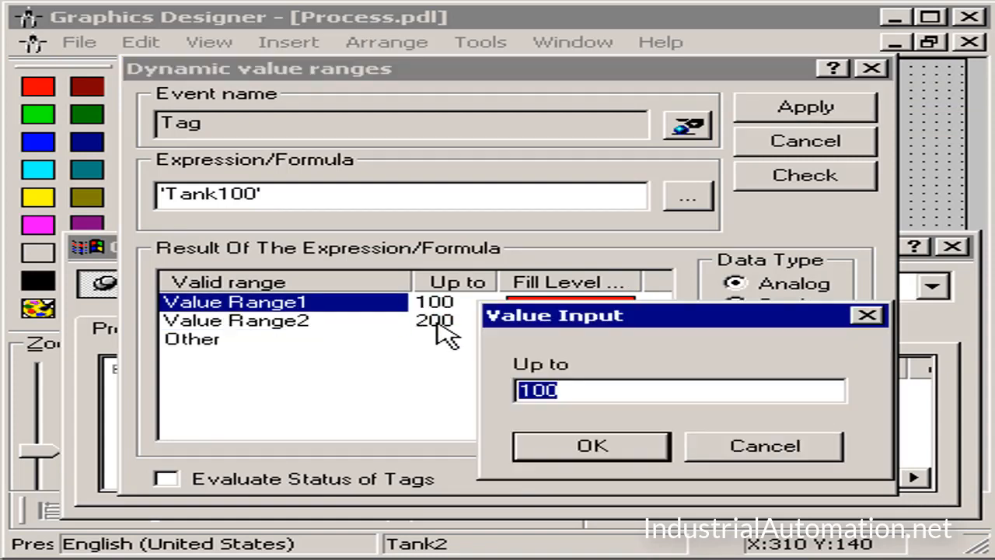
text(20)
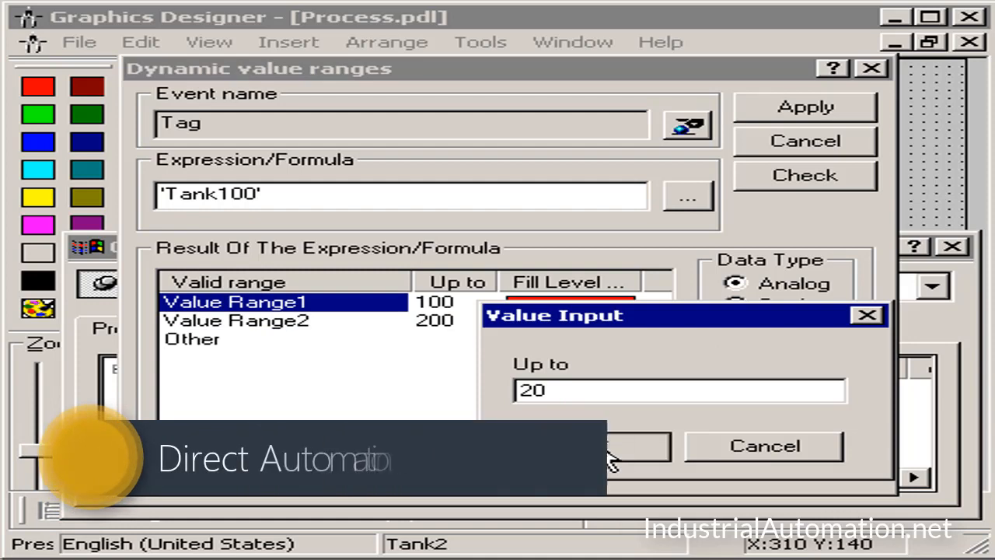
click(596, 444)
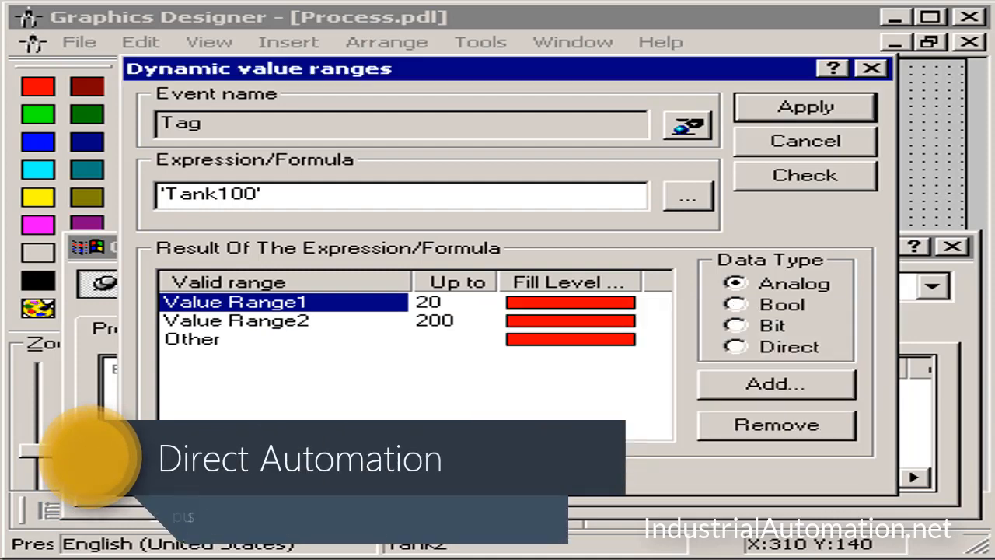
double_click(587, 311)
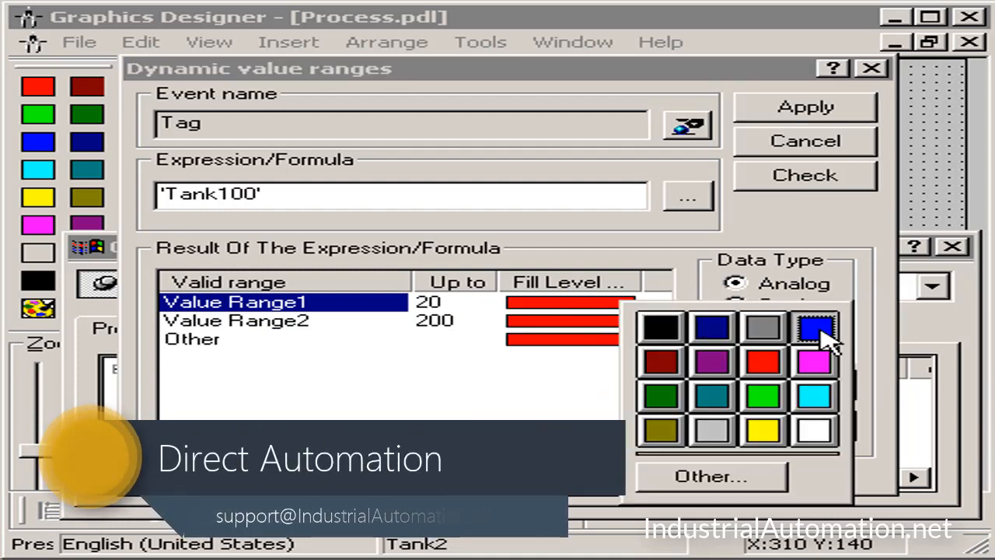
click(809, 330)
Step: Set Value Range2 to reach up to 80 with green as its colour, and apply the dynamic dialog
double_click(451, 323)
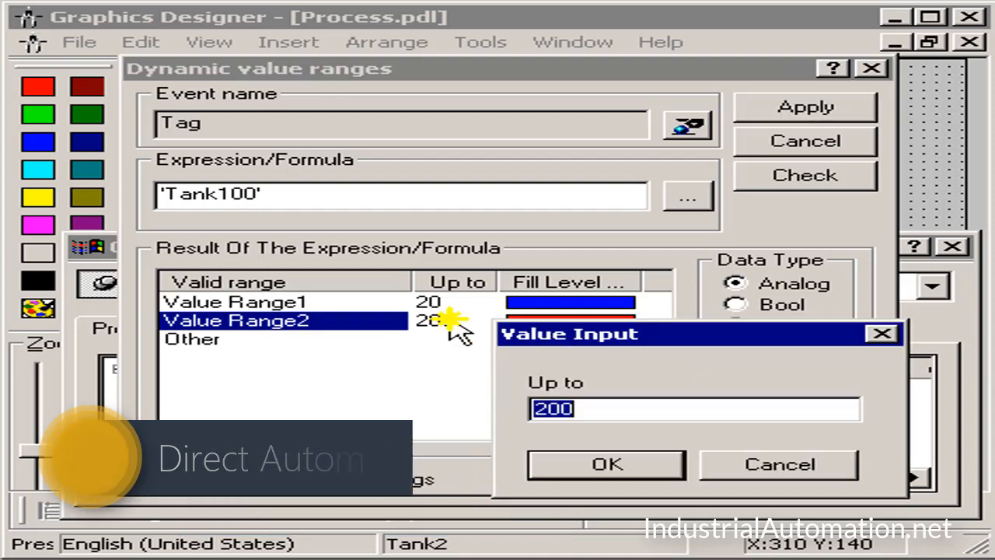
text(80)
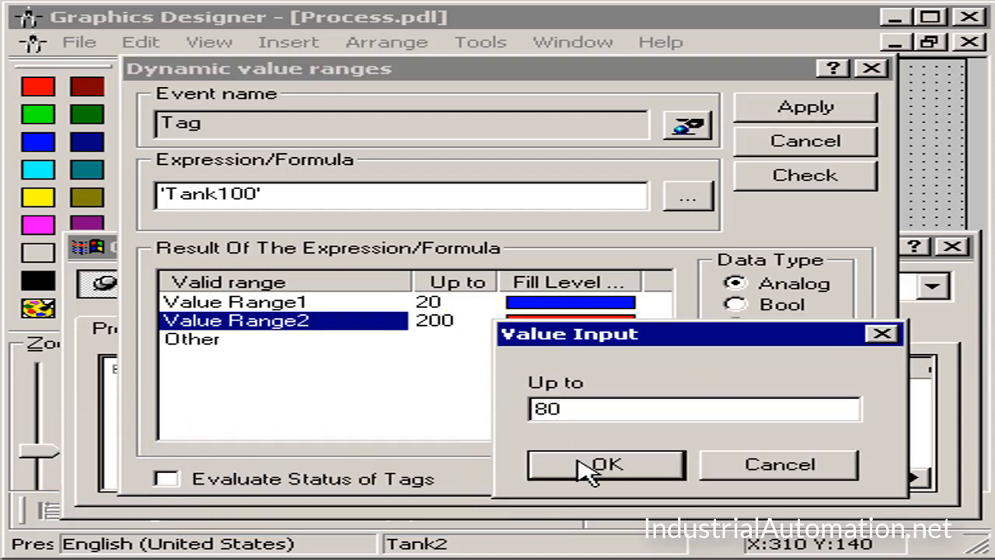
click(589, 465)
double_click(559, 330)
click(739, 423)
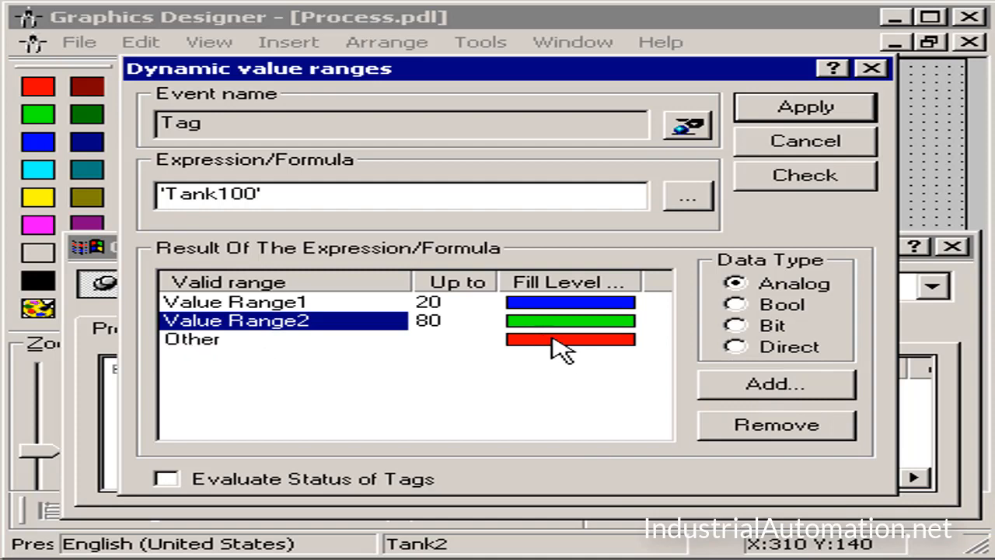
click(782, 105)
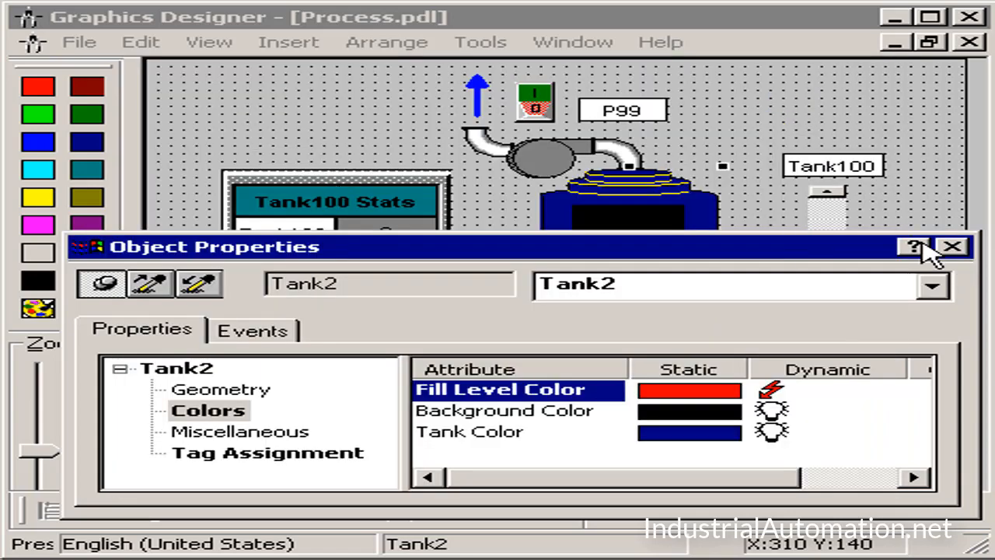
Step: Close the tank's object properties, save the Process picture and start it in Runtime
click(953, 247)
click(81, 43)
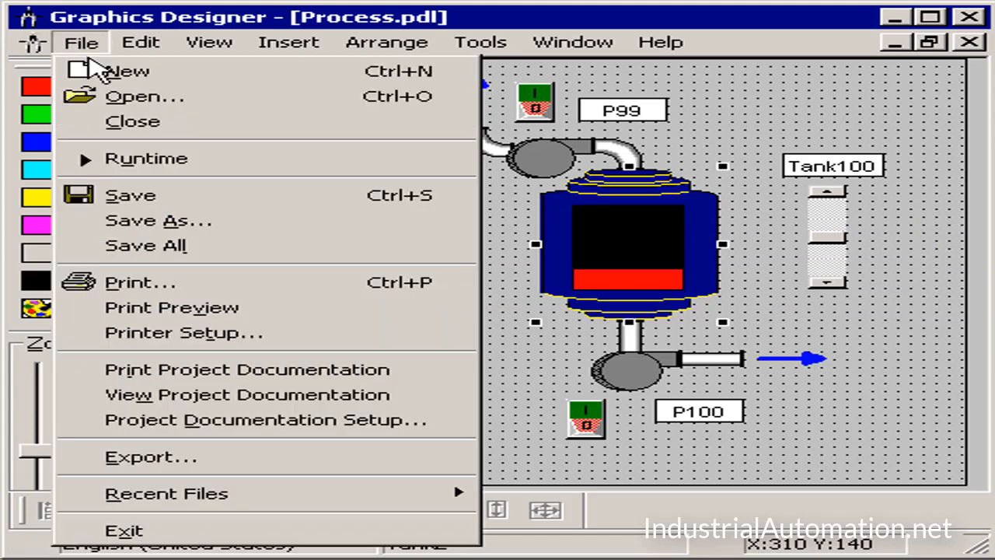
click(105, 201)
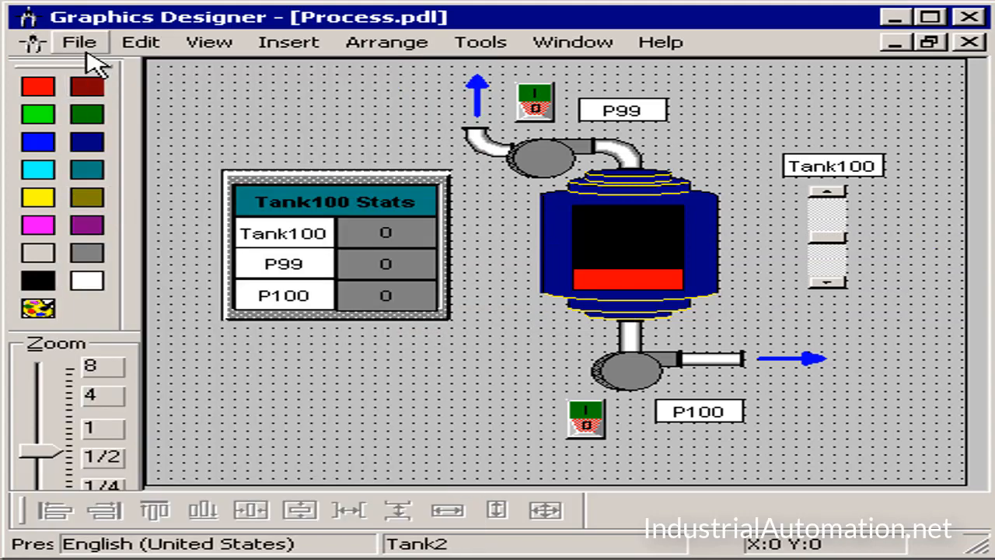
click(84, 45)
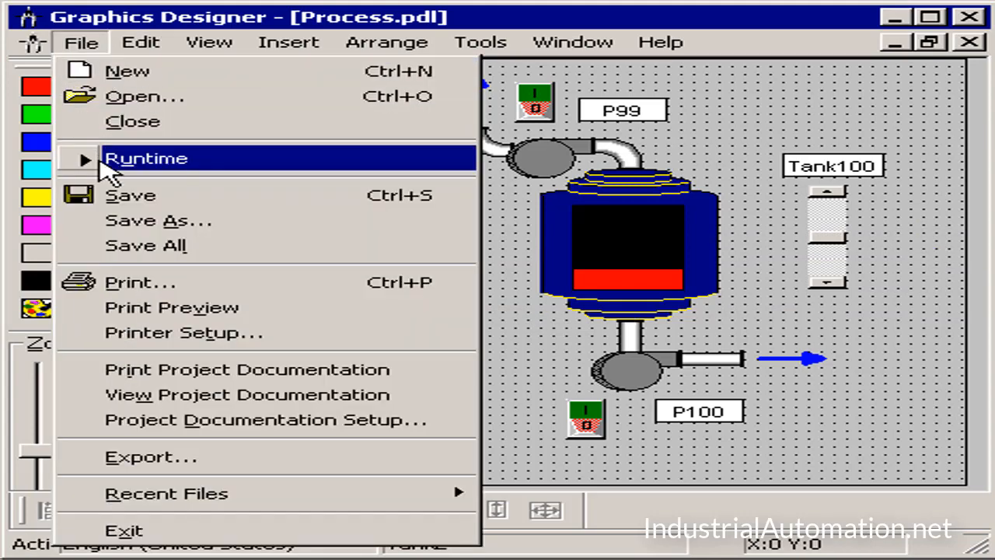
click(105, 159)
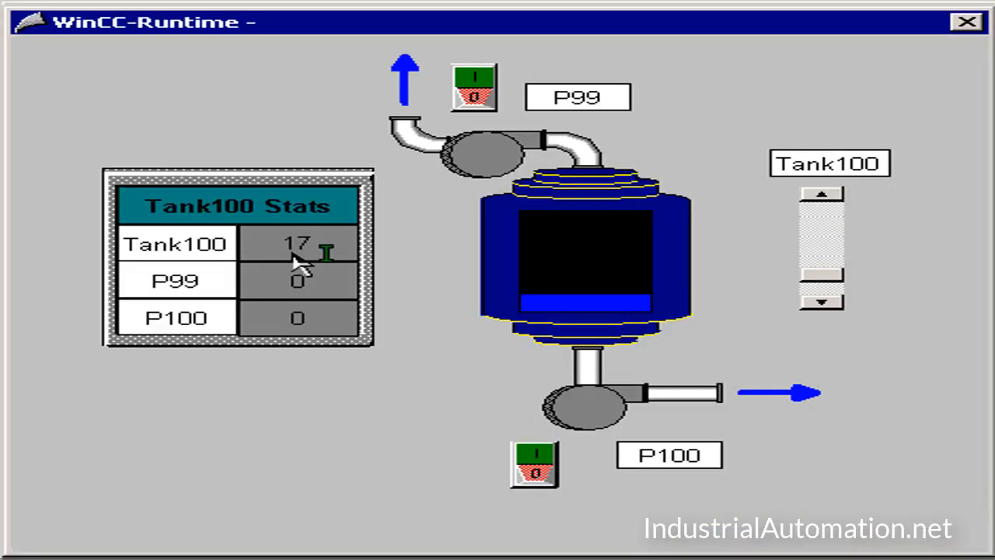
Step: Test the fill colours by raising the Tank100 slider in small increments past 20, then in larger increments past 80
click(824, 194)
click(825, 193)
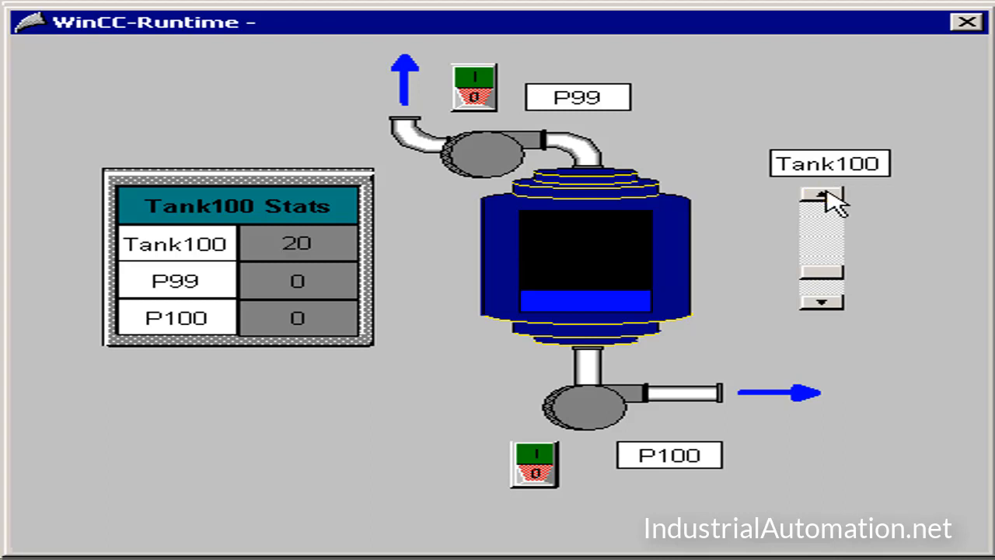
click(826, 193)
click(826, 193)
click(826, 194)
click(826, 194)
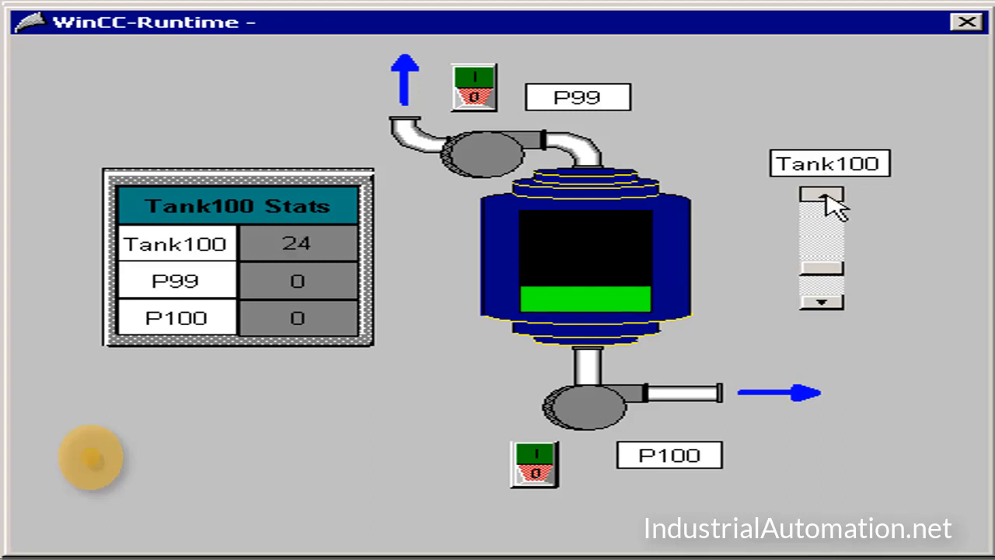
click(825, 194)
click(826, 195)
click(822, 220)
click(823, 221)
click(823, 221)
click(823, 221)
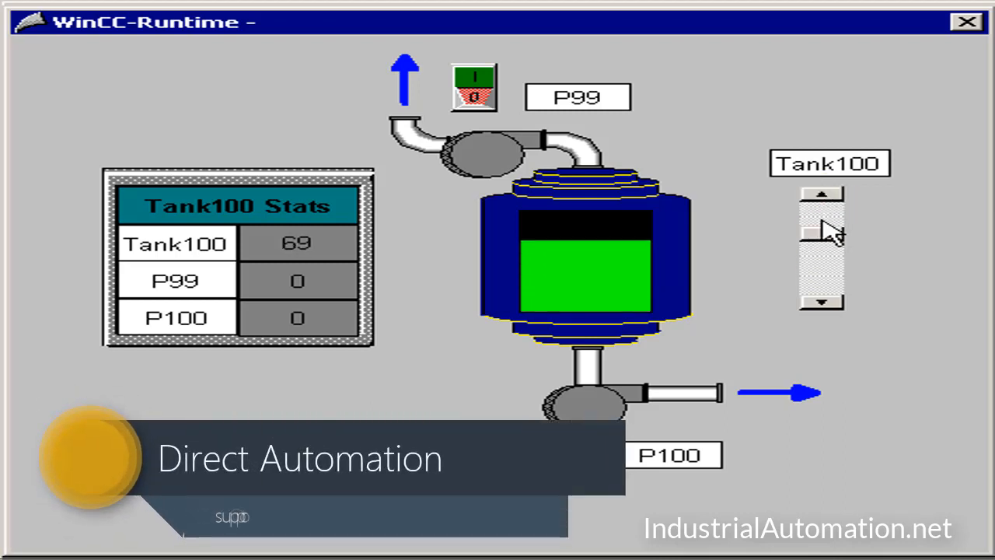
click(824, 222)
click(826, 207)
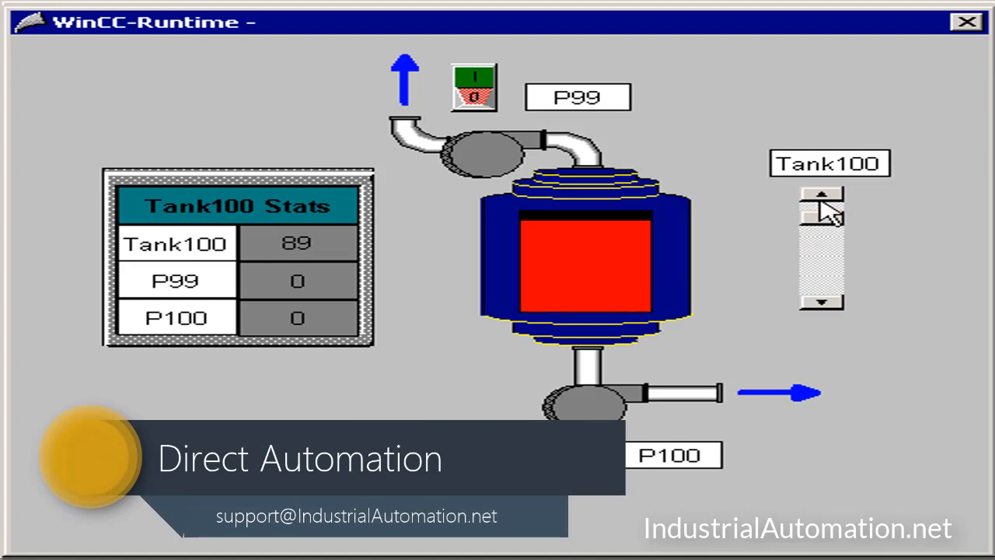
click(822, 194)
click(822, 194)
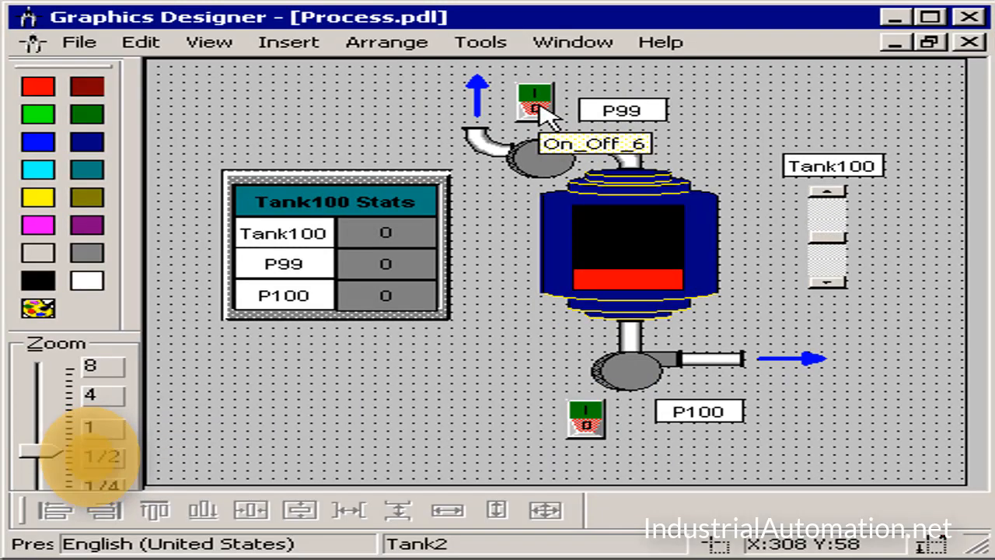
Step: Open the P99 on/off switch's properties at its Toggle Bit tag assignment and pin the properties window open
click(540, 109)
right_click(532, 106)
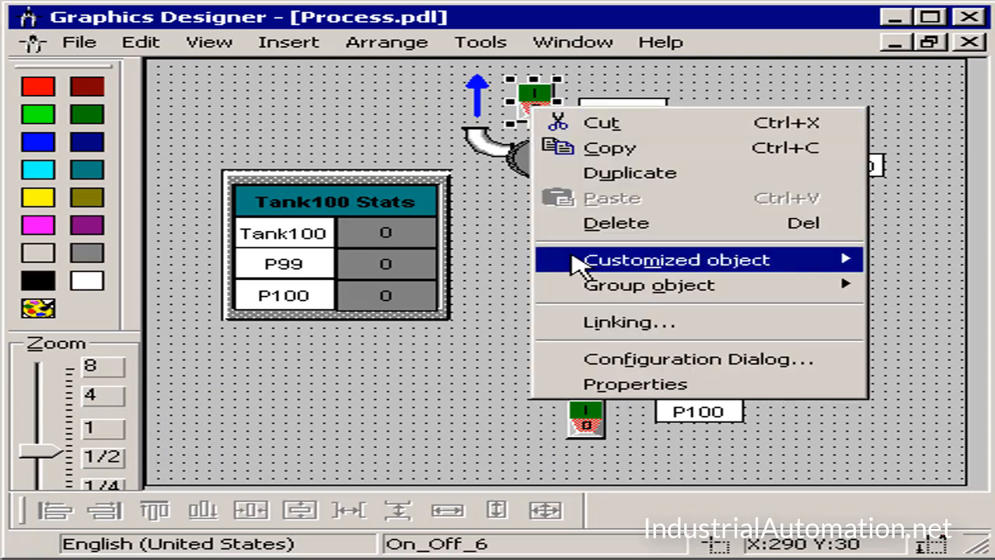
click(589, 381)
click(290, 440)
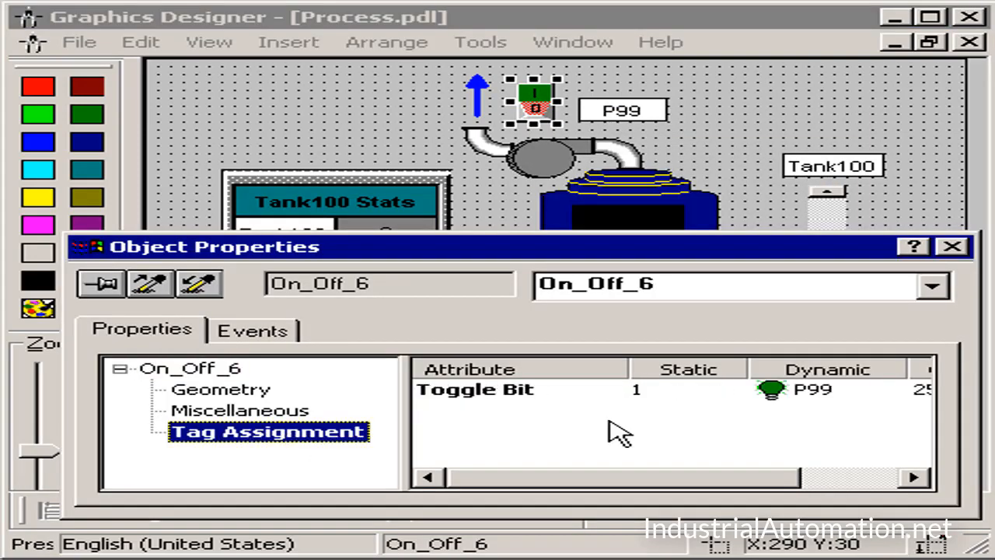
click(808, 391)
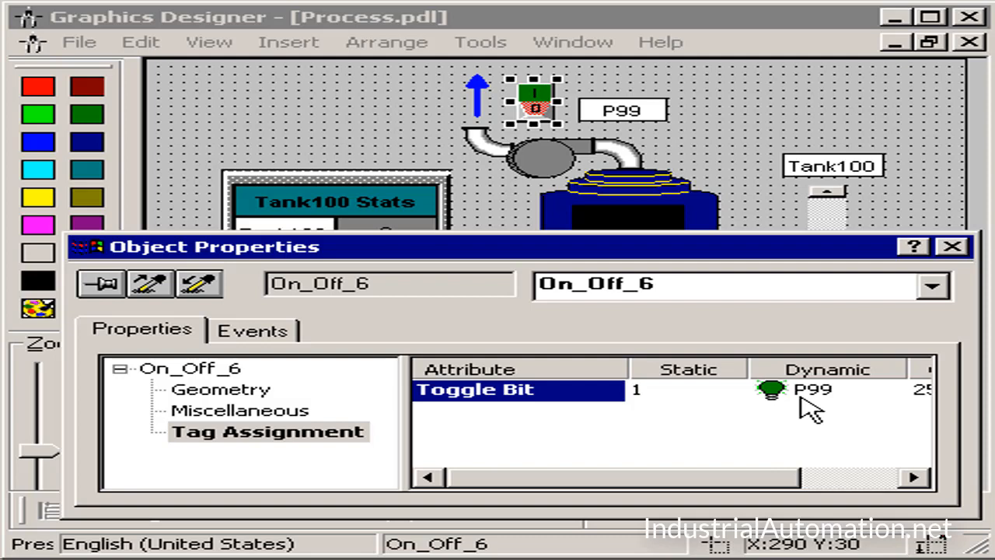
click(97, 281)
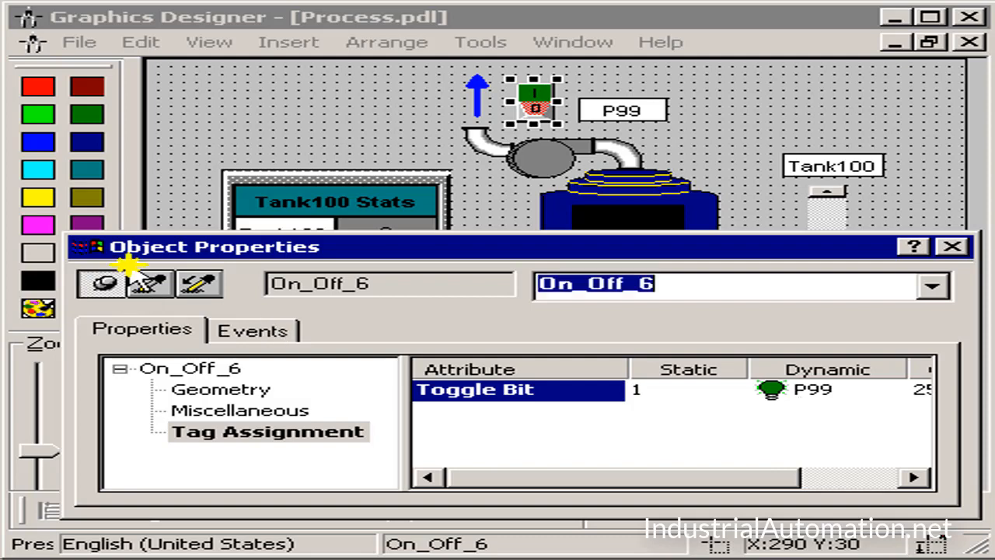
Step: Create a Dynamic Dialog for the P99 pump's Background Color with the internal tag P99 as its expression
click(542, 160)
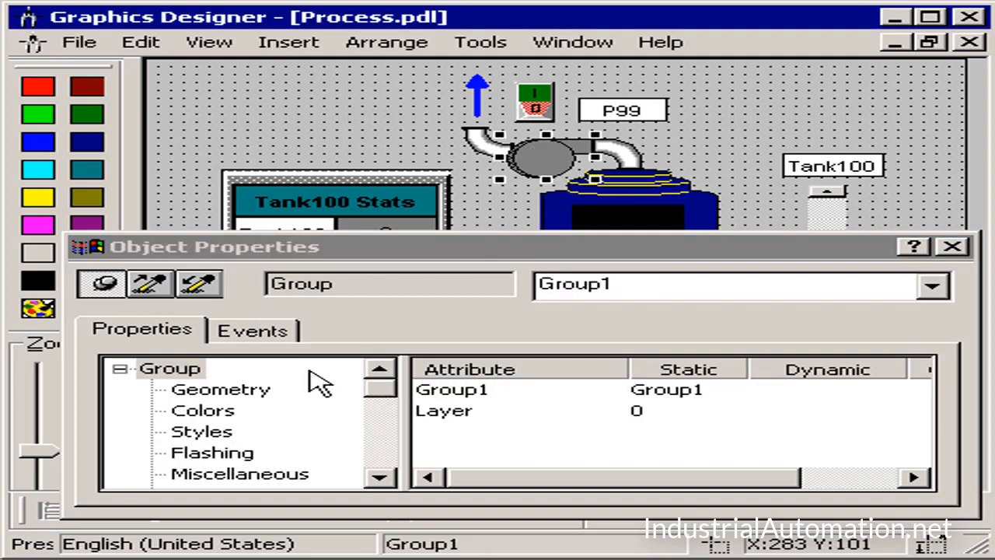
click(204, 412)
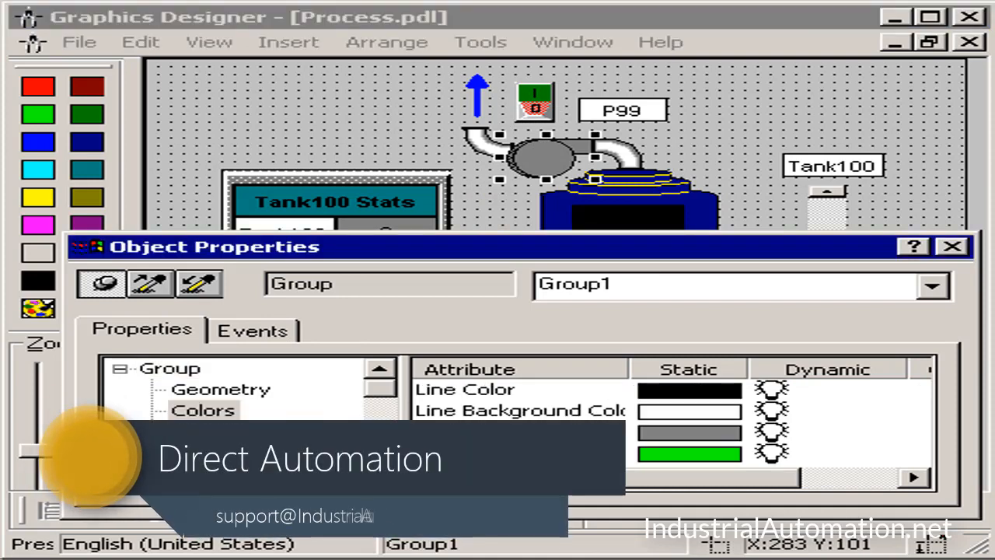
right_click(774, 434)
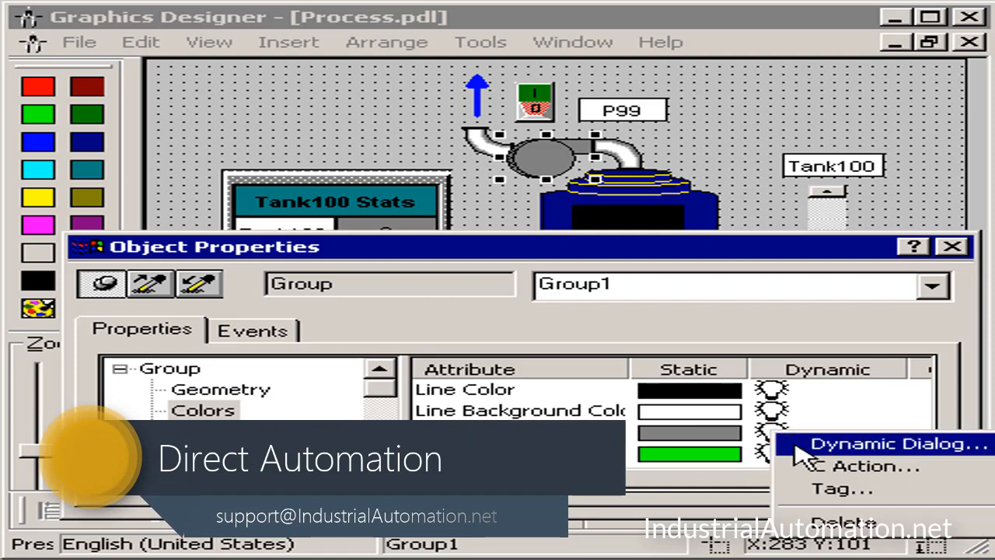
click(800, 448)
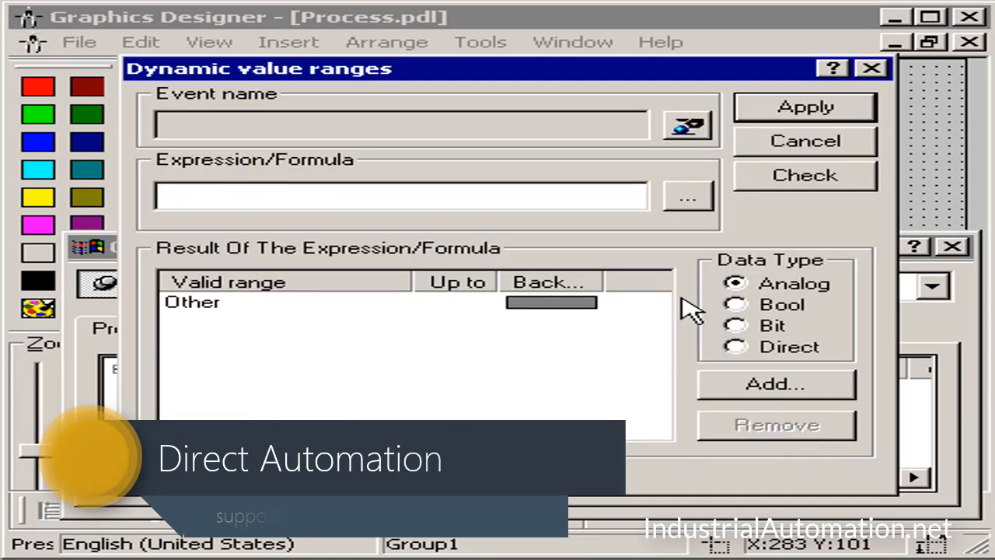
click(690, 196)
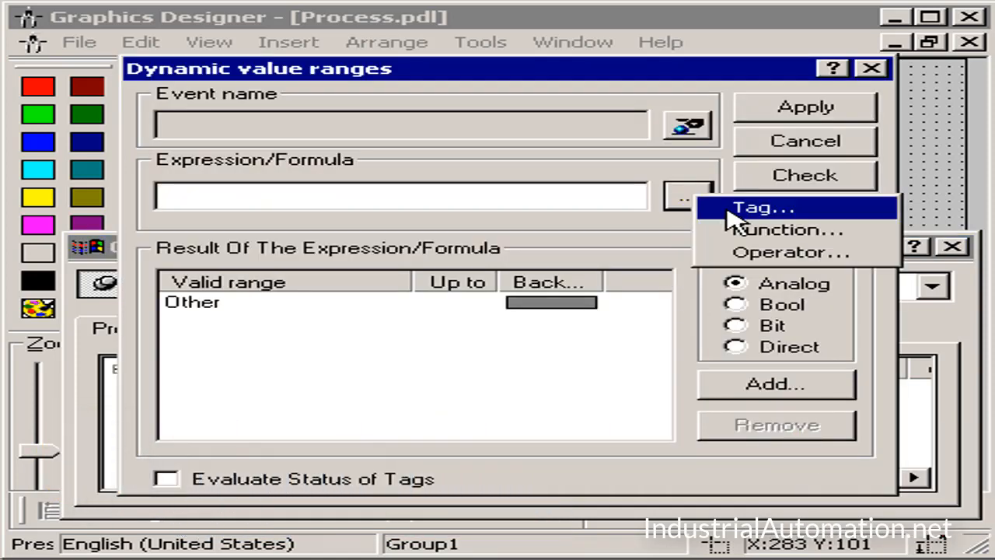
click(735, 210)
click(387, 266)
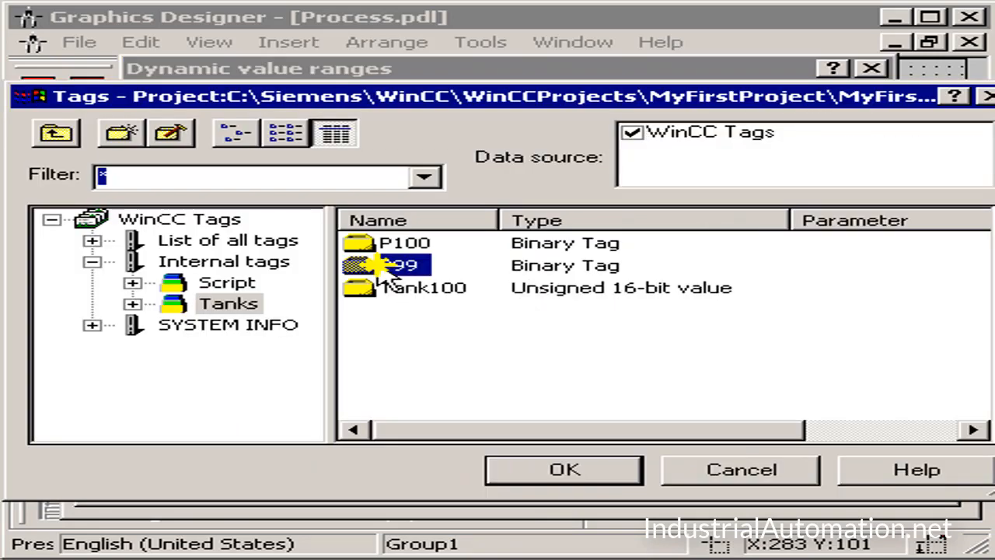
click(555, 470)
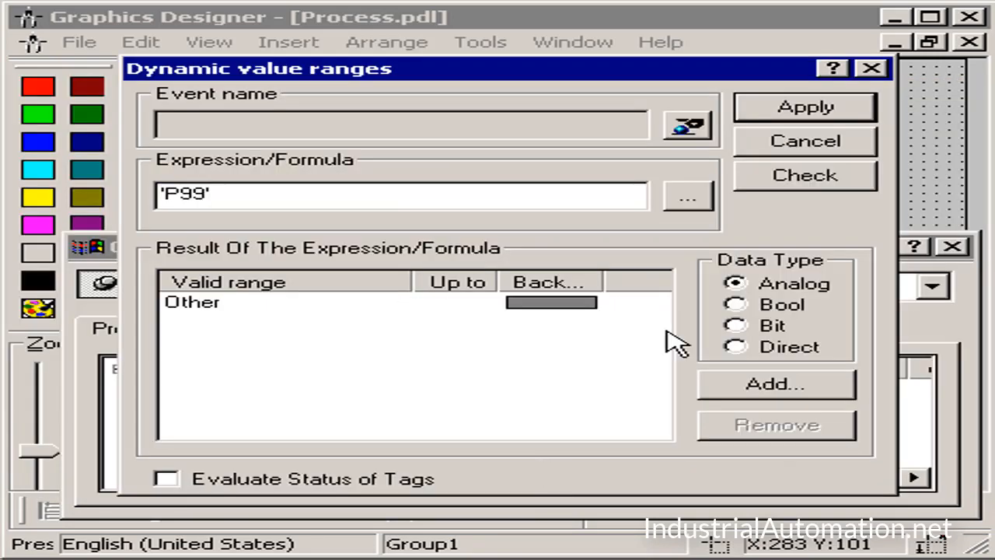
Step: Set the expression's data type to Bool, widen the colour column, and assign green to Yes / TRUE and red to No / FALSE
click(784, 307)
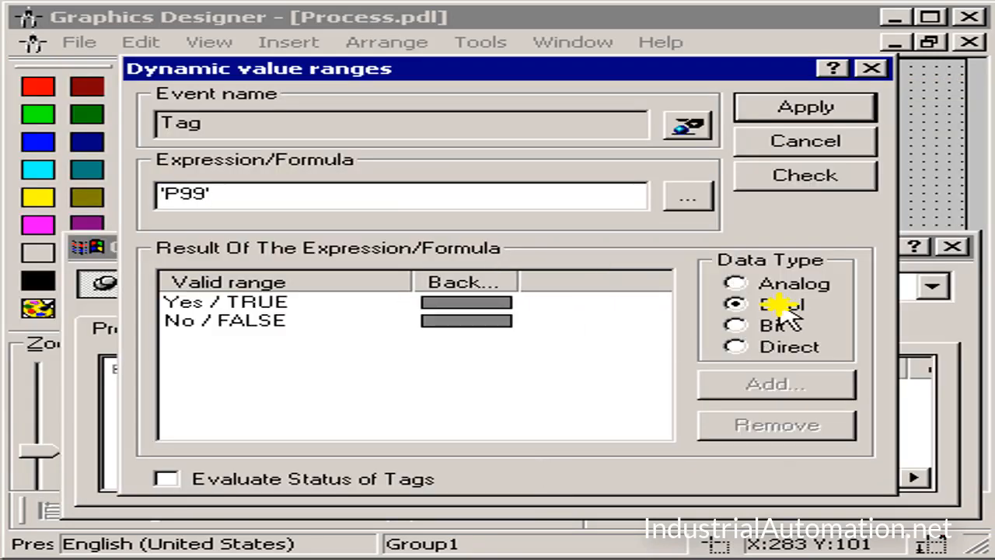
drag(519, 282, 576, 283)
click(247, 309)
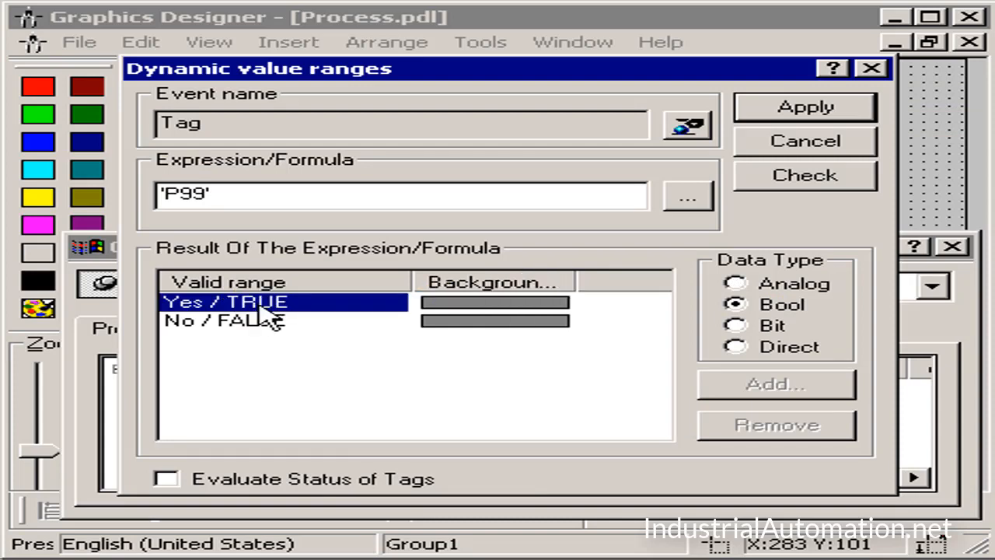
click(457, 303)
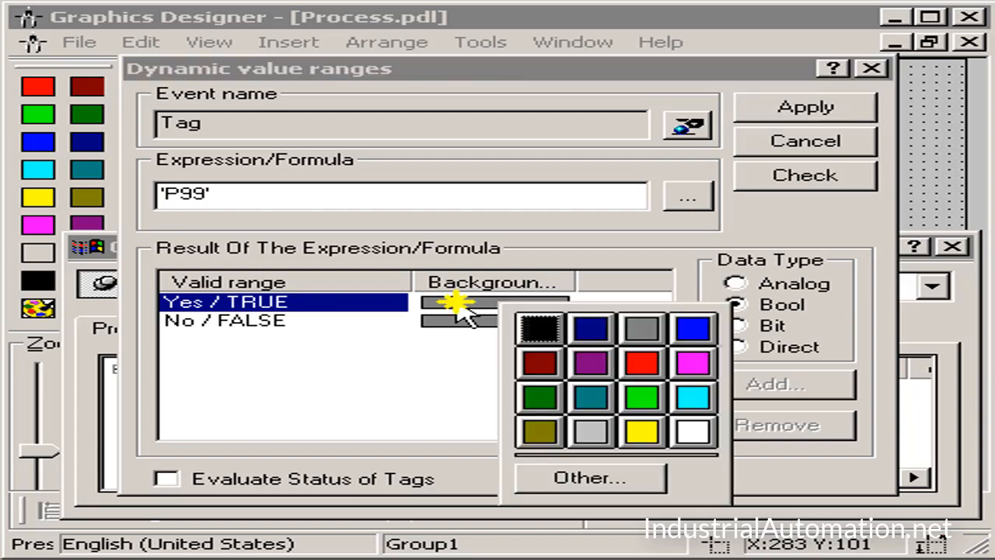
click(641, 401)
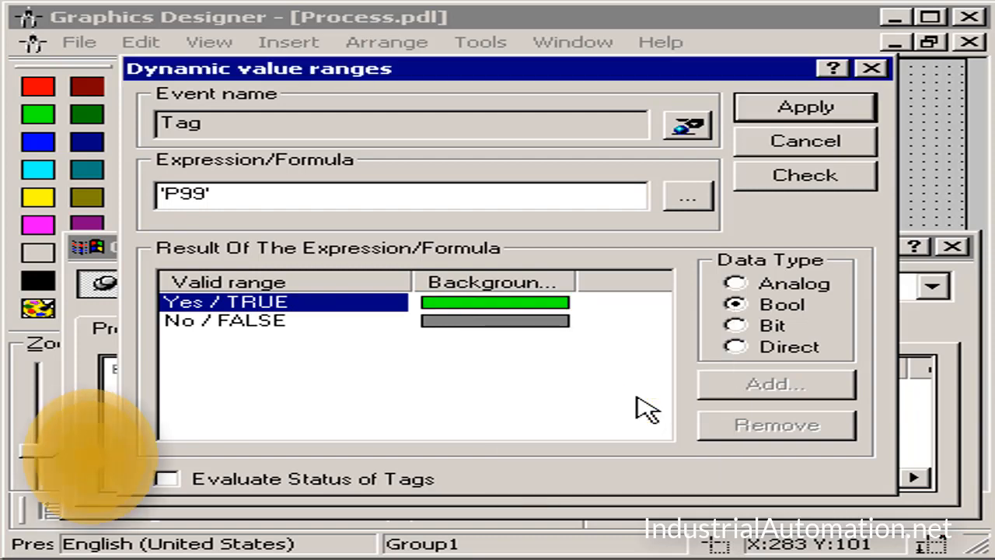
mouse_move(576, 281)
mouse_down()
mouse_move(596, 281)
mouse_move(587, 289)
mouse_up()
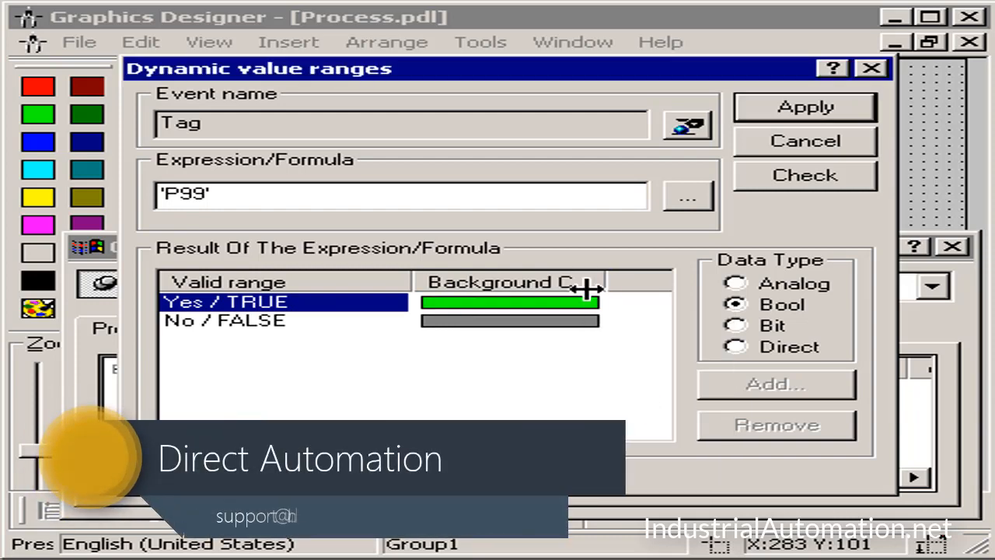
click(531, 321)
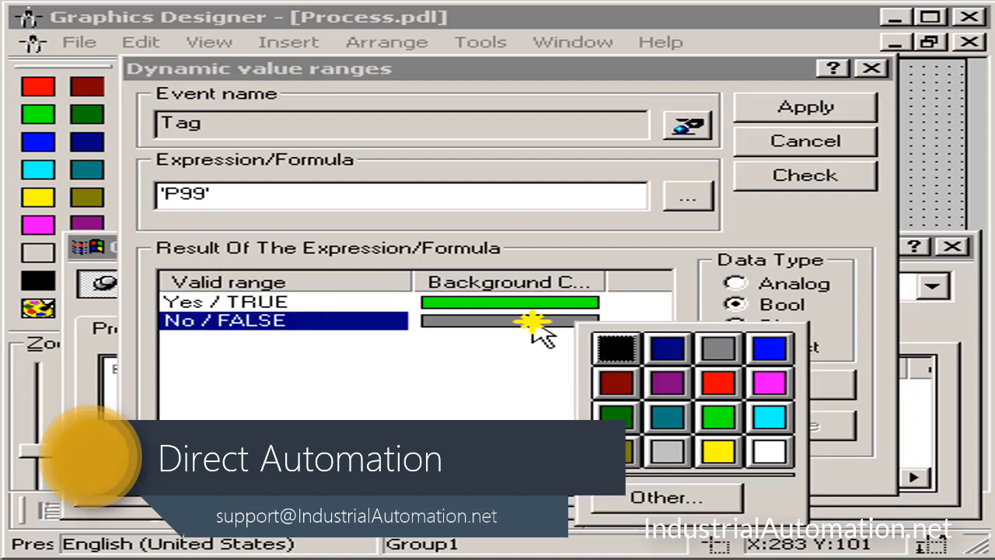
click(720, 385)
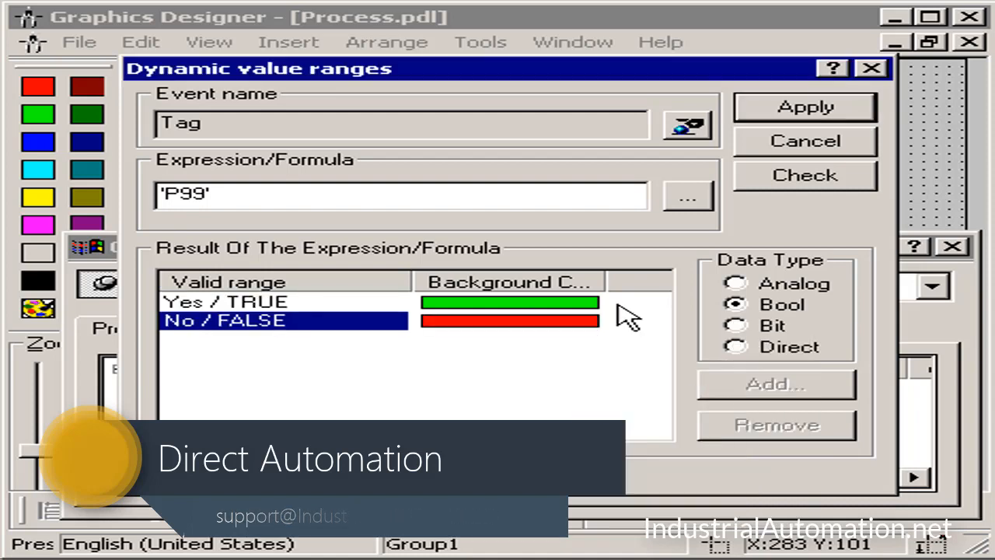
Step: Apply the P99 pump's Background Color dynamics and close its object properties
click(766, 109)
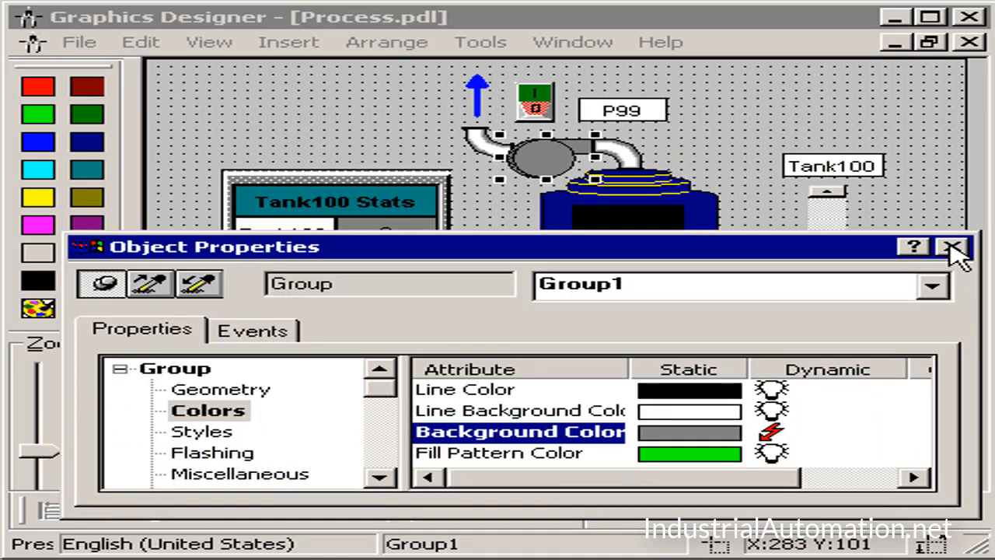
click(953, 247)
Step: Set the Data Format of the P99 I/O field in the Tank100 Stats table to String
click(373, 262)
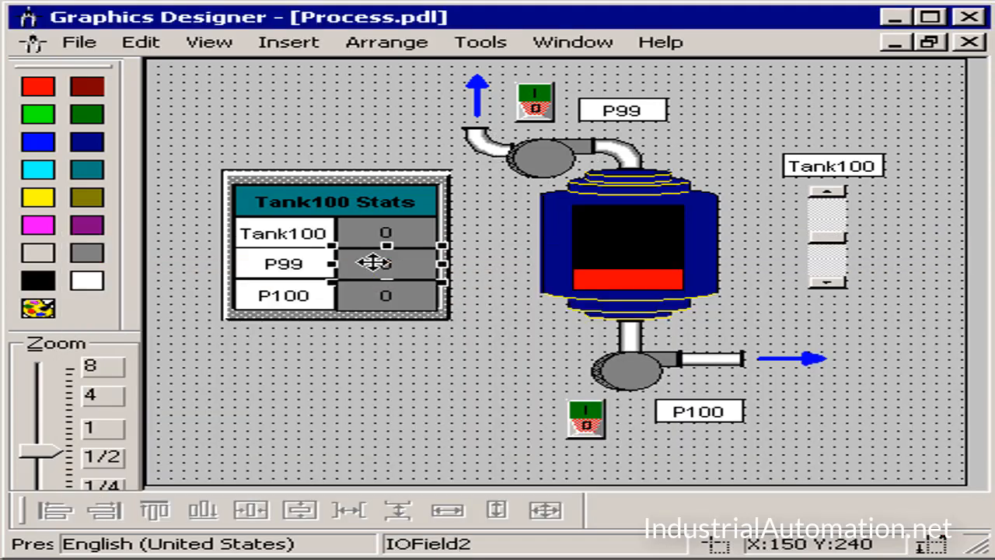
right_click(373, 263)
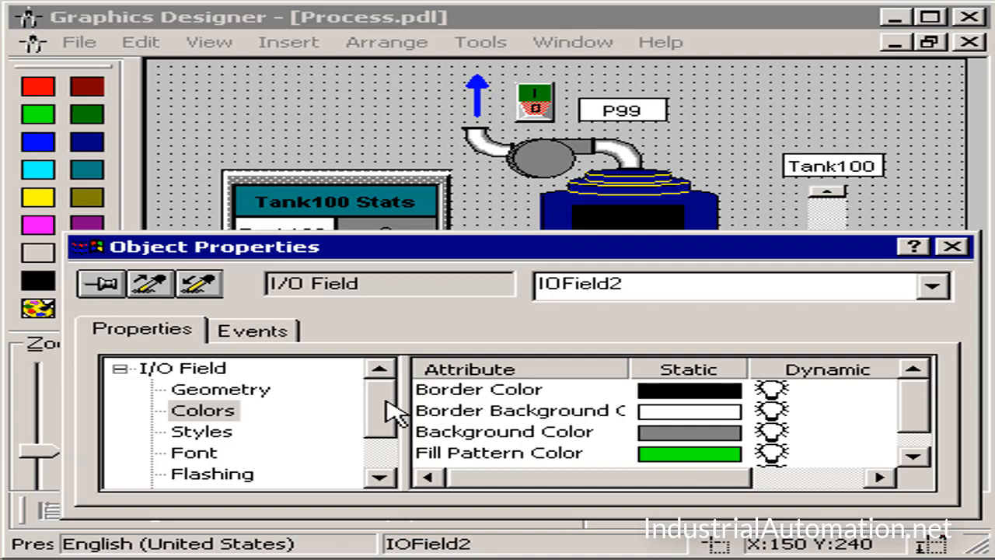
drag(388, 407, 382, 451)
click(253, 477)
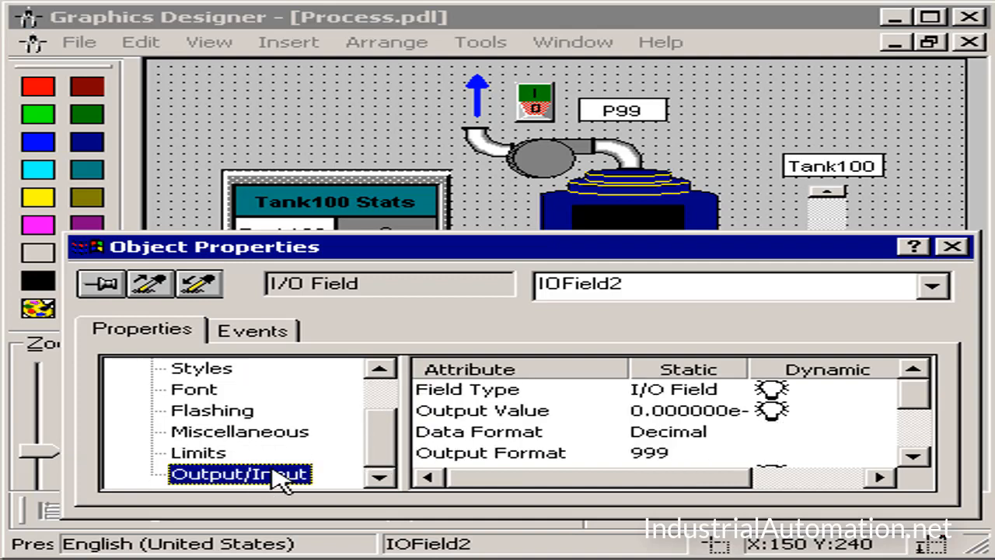
click(461, 434)
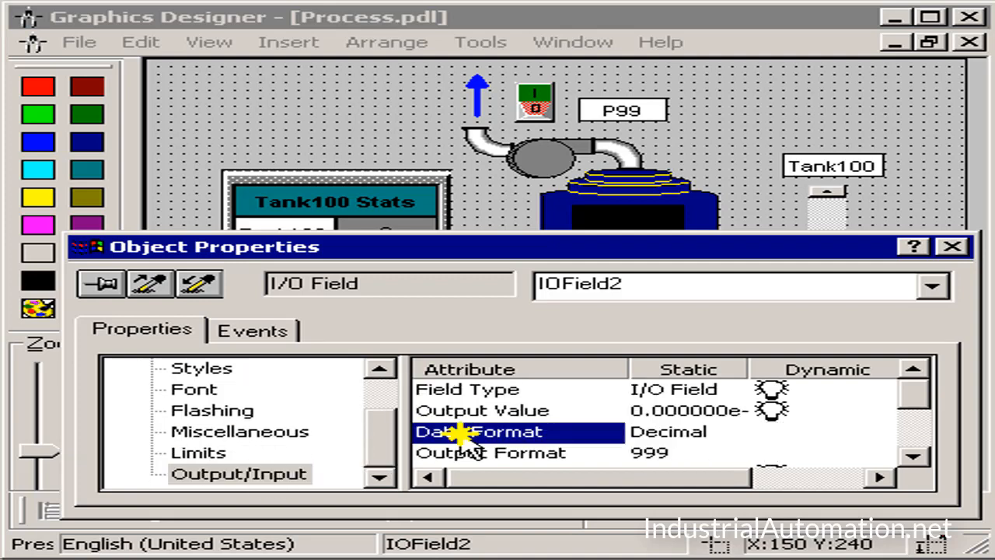
double_click(559, 434)
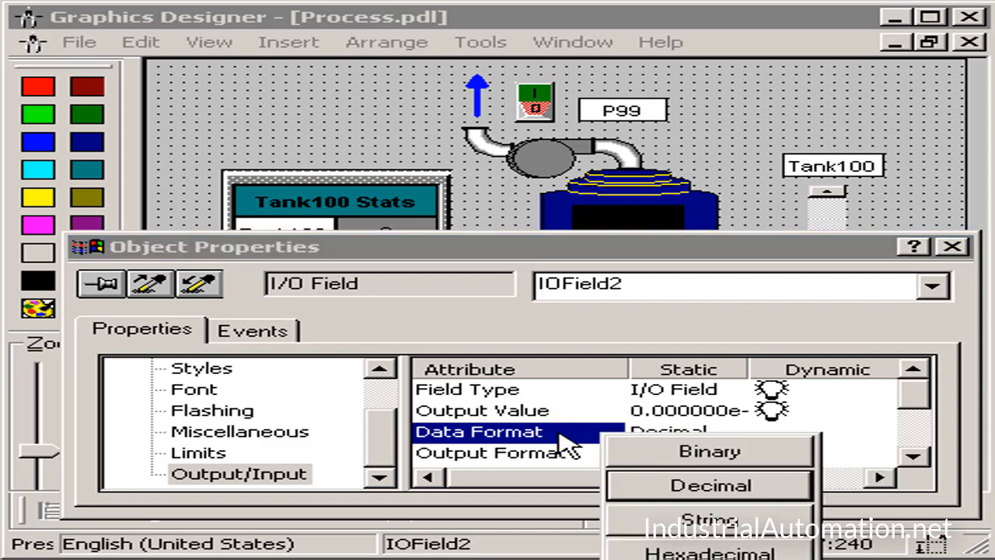
click(635, 521)
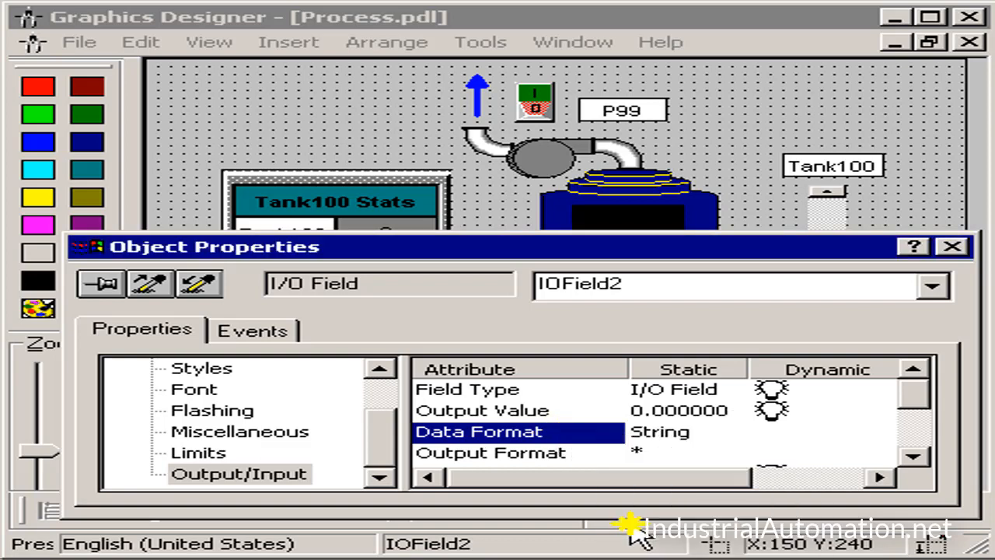
Step: Set the P99 I/O field's static Output Value to ON
double_click(482, 413)
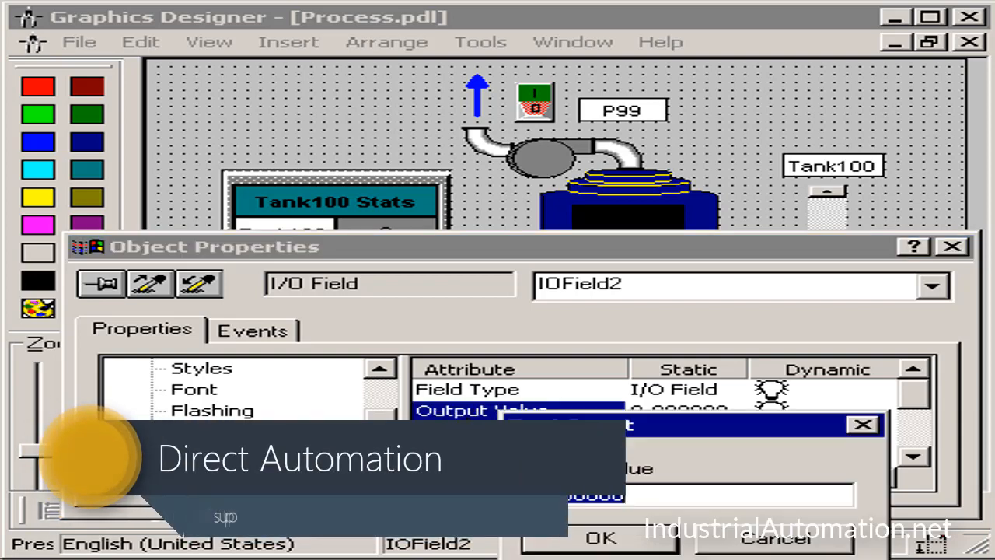
key(Delete)
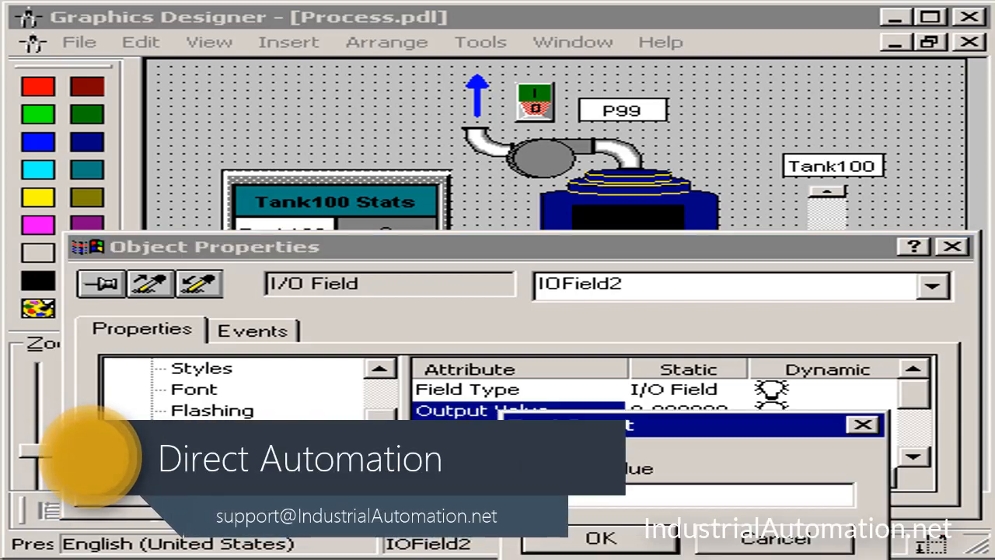
click(614, 538)
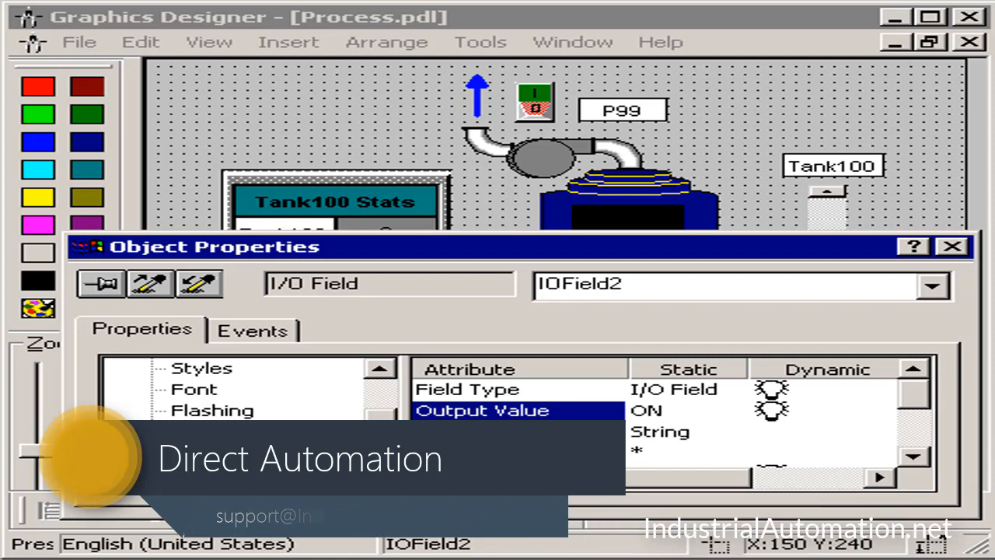
Step: Create a Dynamic Dialog for the P99 I/O field's Output Value with the internal tag P99 as its expression
right_click(780, 414)
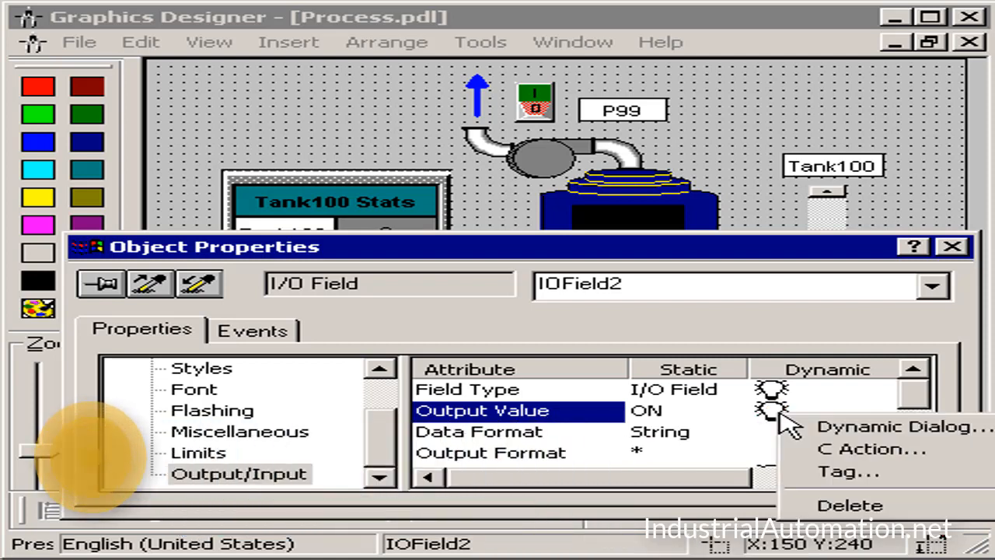
click(794, 430)
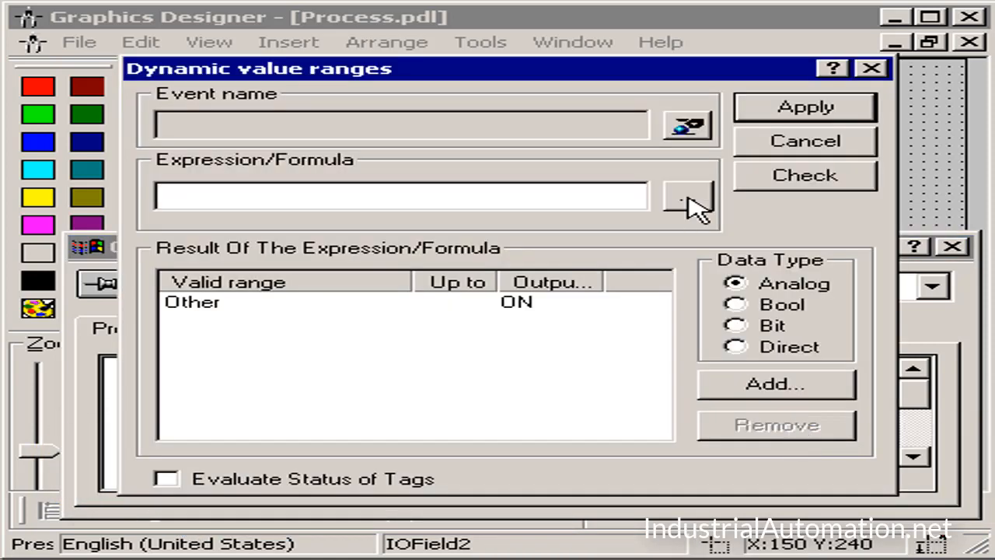
click(687, 195)
click(723, 213)
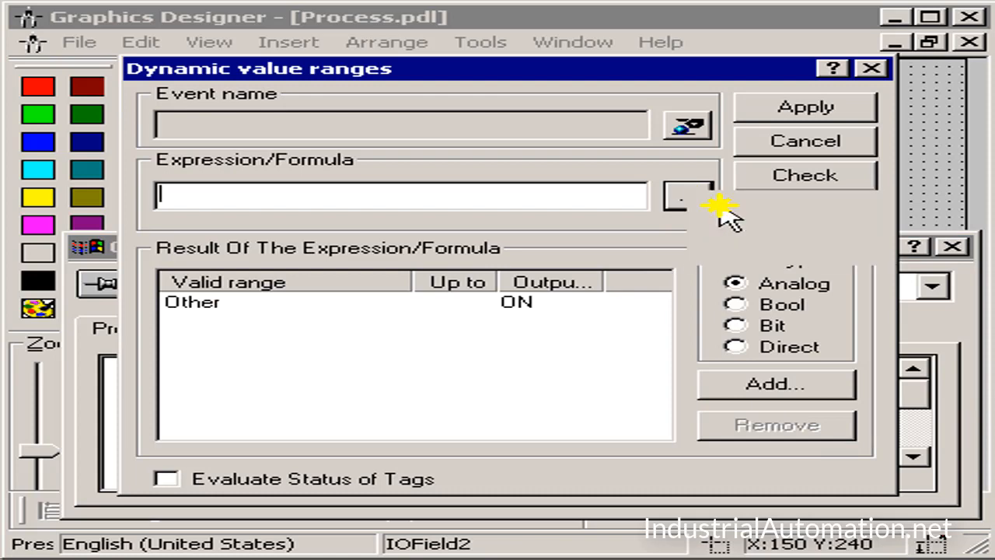
click(398, 264)
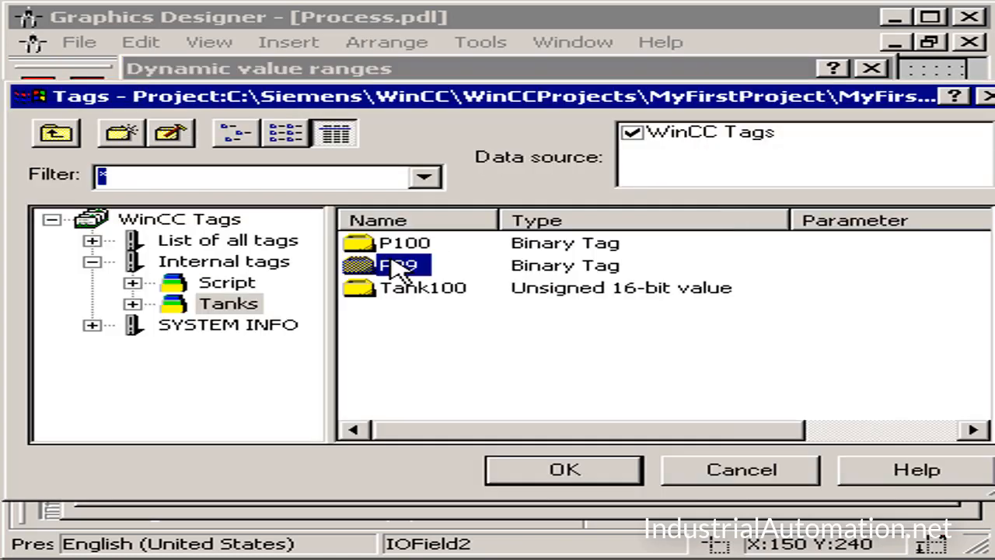
click(540, 472)
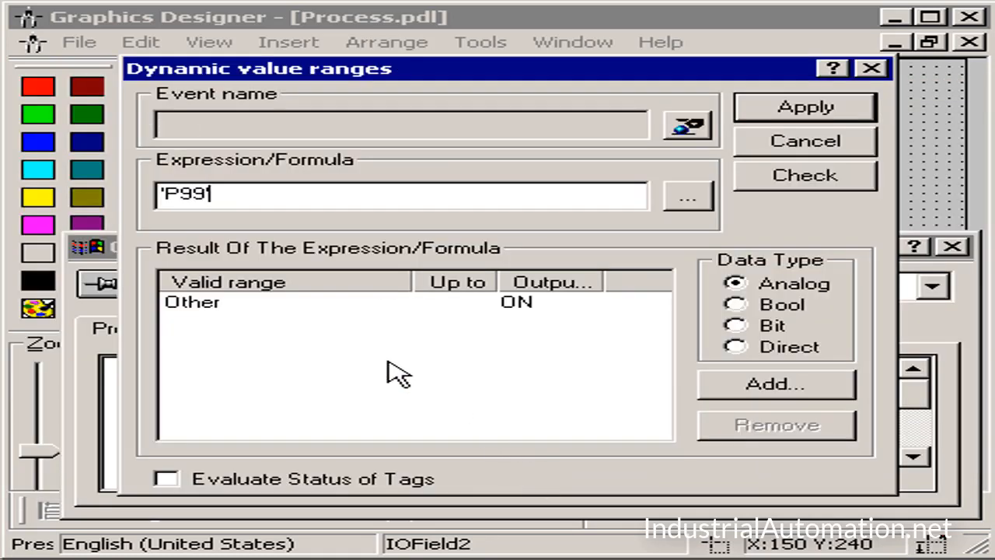
Step: Set the expression's data type to Bool, assign OFF to No / FALSE, apply the dynamics and close the field's properties
click(737, 304)
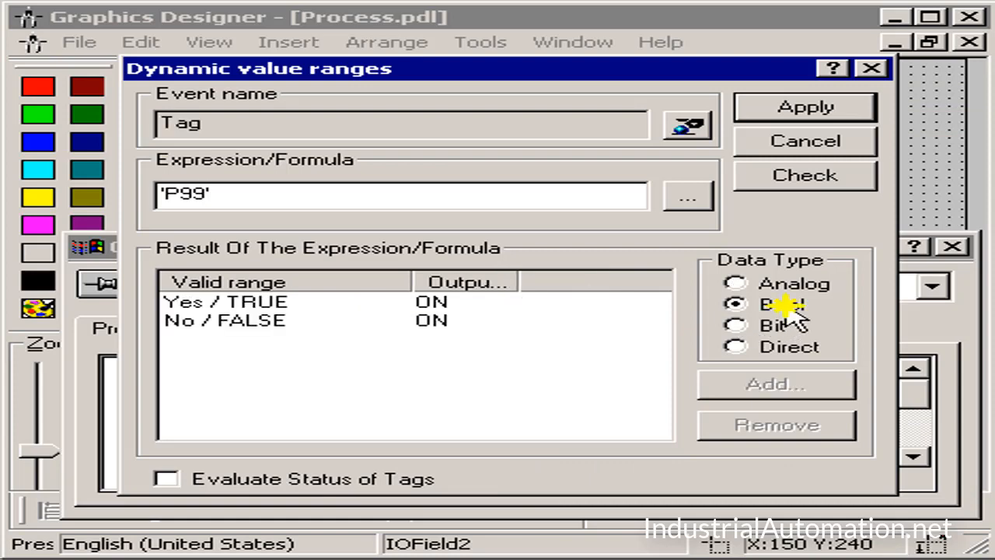
click(324, 303)
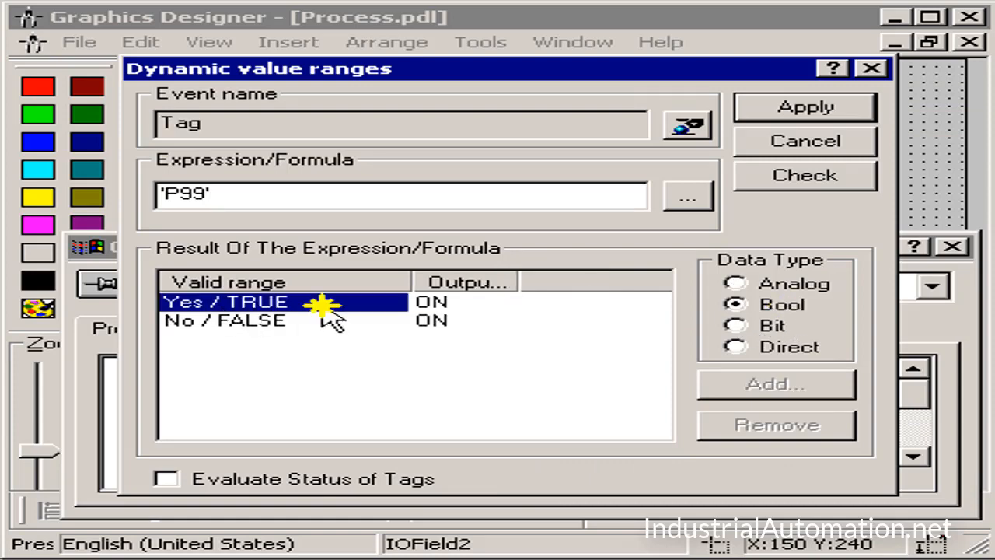
drag(514, 284, 585, 283)
click(250, 322)
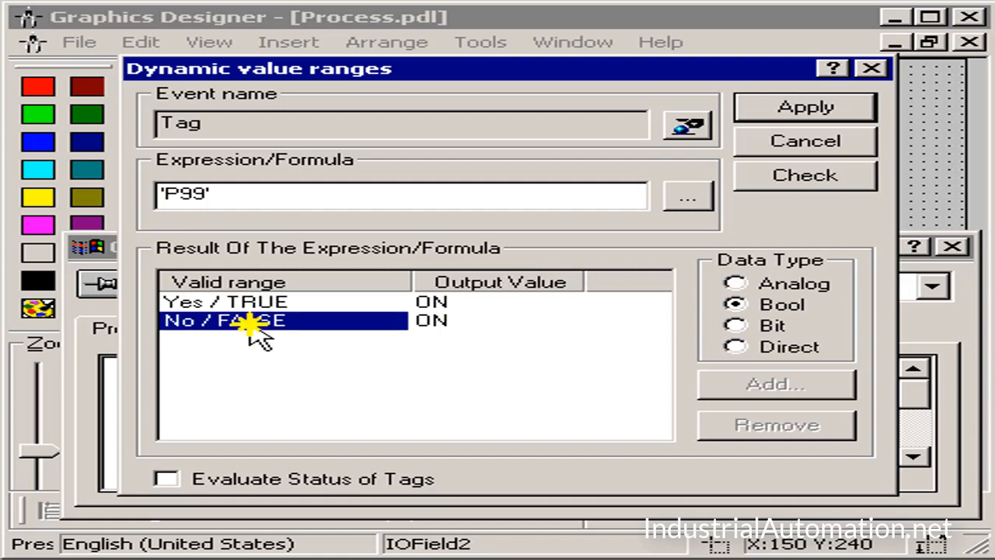
double_click(424, 319)
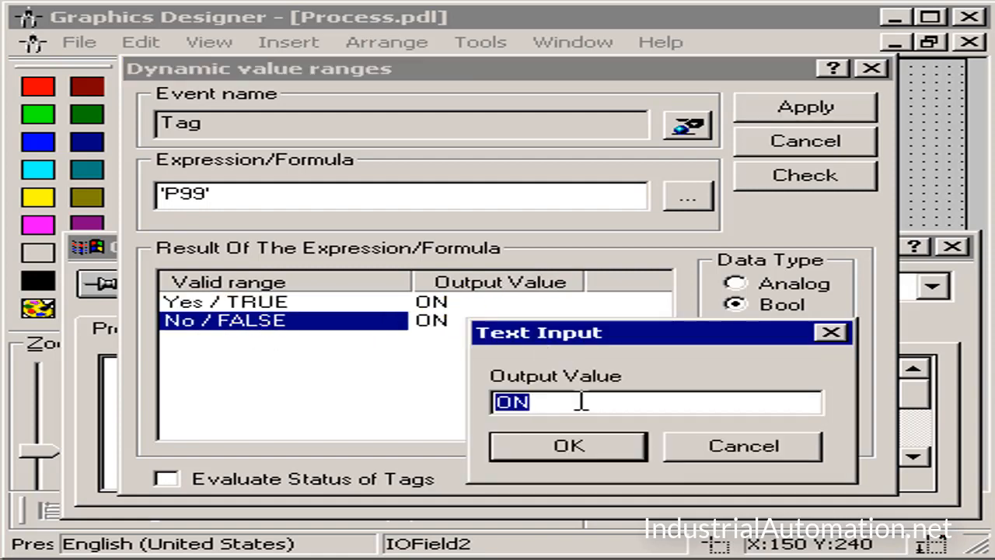
text(O)
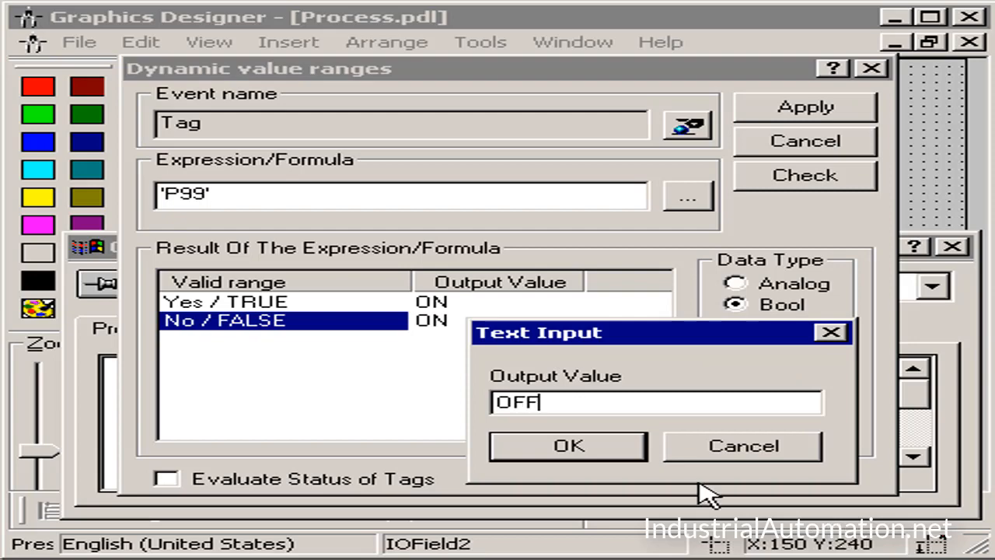
click(514, 449)
click(809, 109)
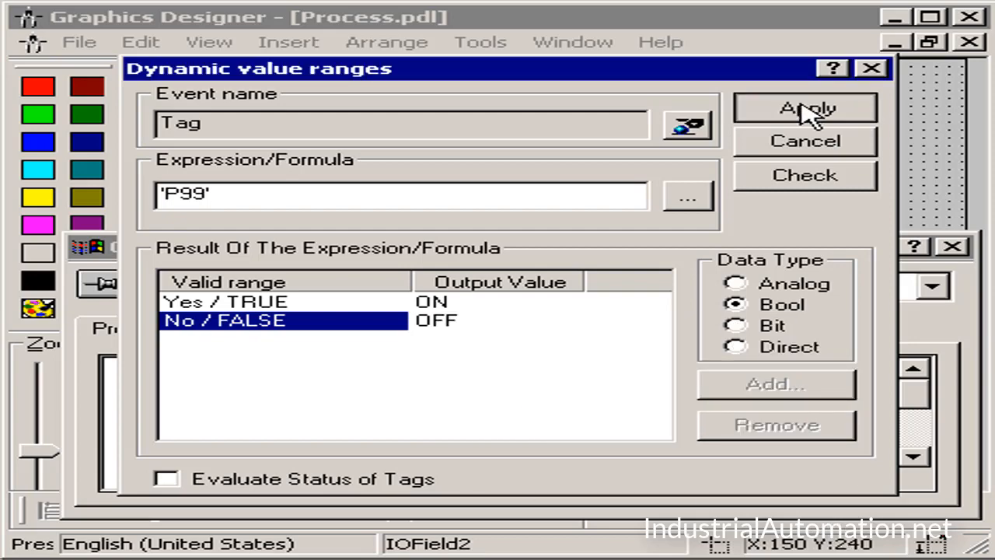
click(954, 247)
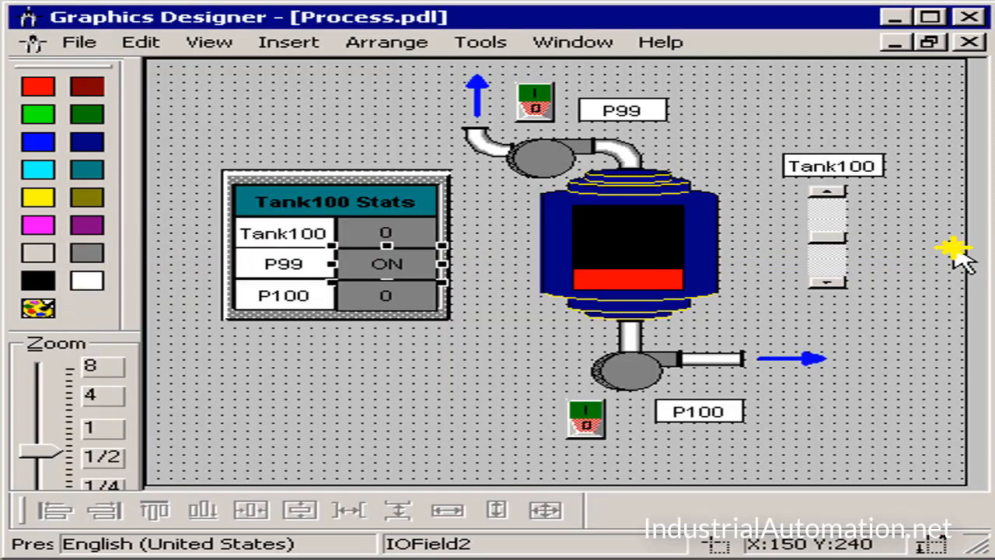
Step: Save the Process picture and start it in Runtime
click(632, 368)
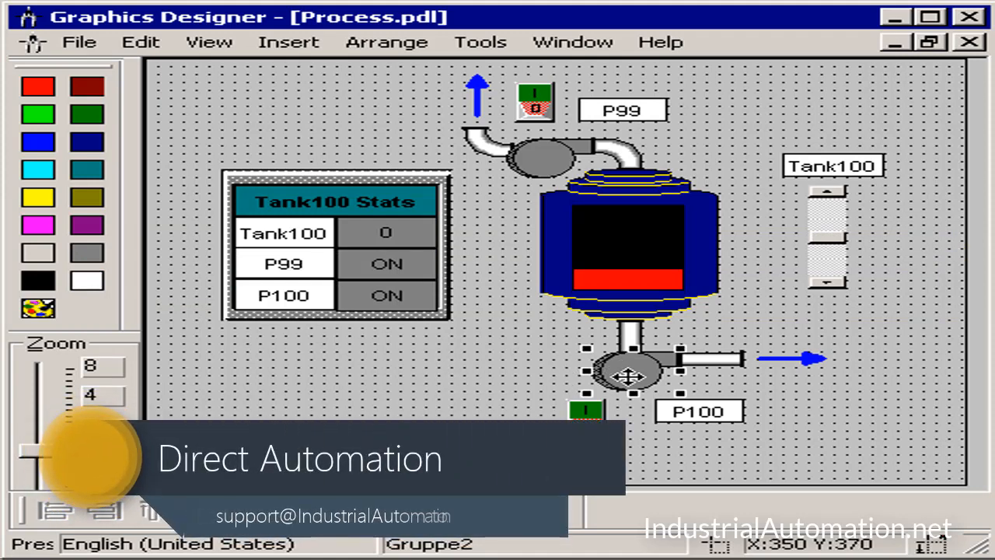
click(92, 43)
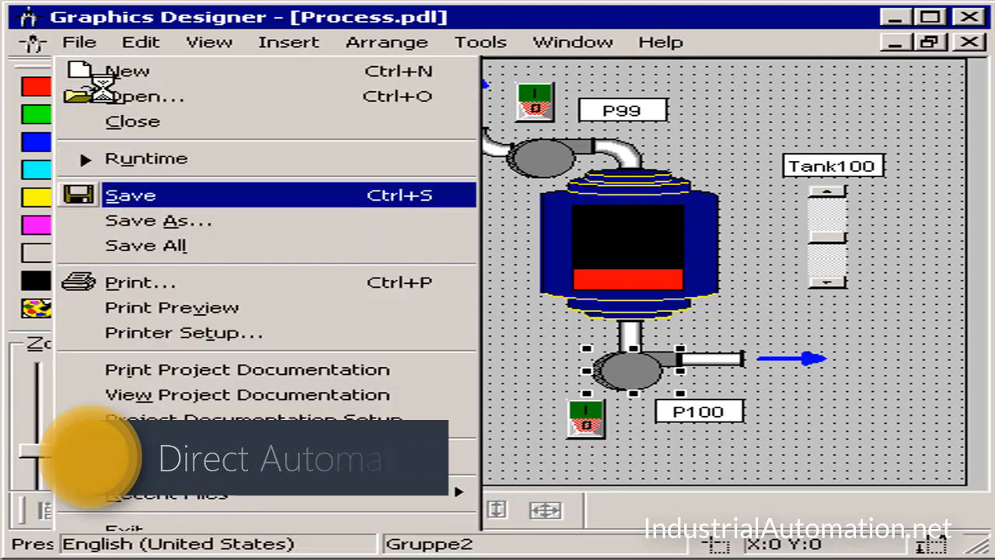
click(91, 45)
click(92, 45)
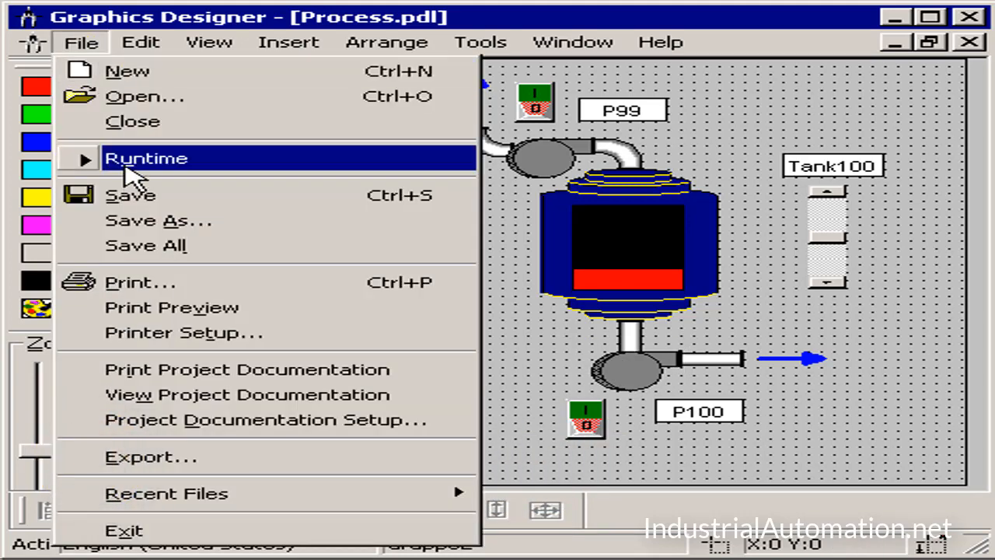
click(122, 159)
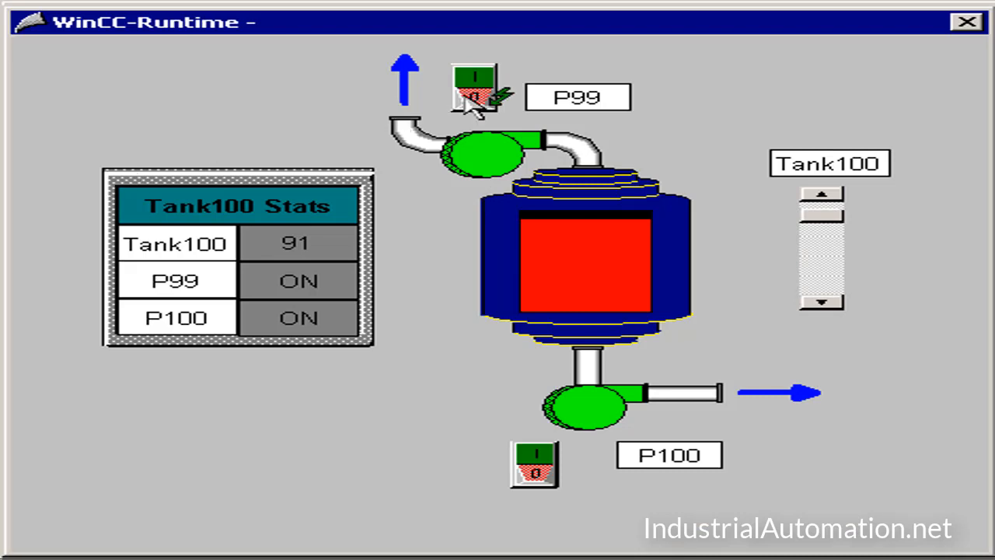
Step: Test the pump colours and status texts by switching P99 off, and P100 off and back on
click(467, 100)
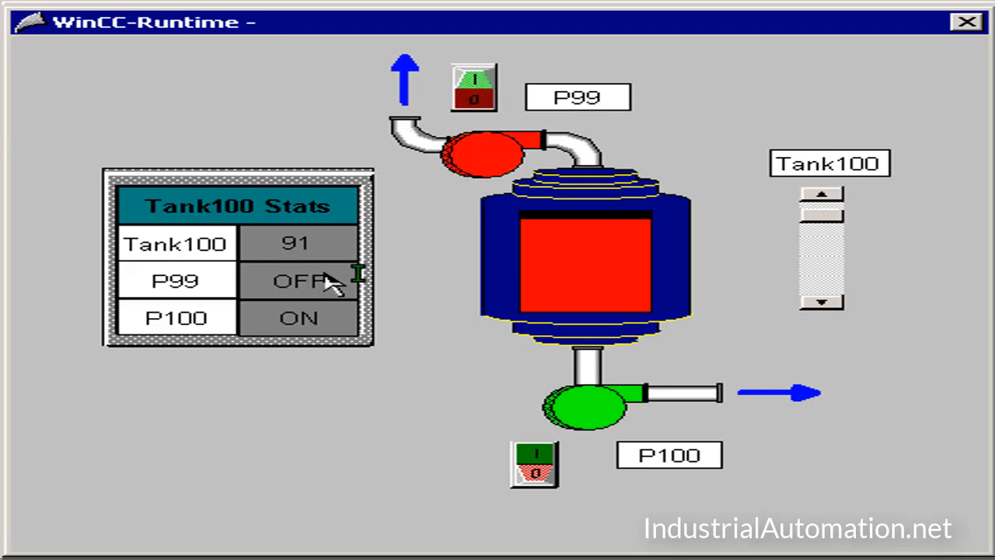
click(534, 470)
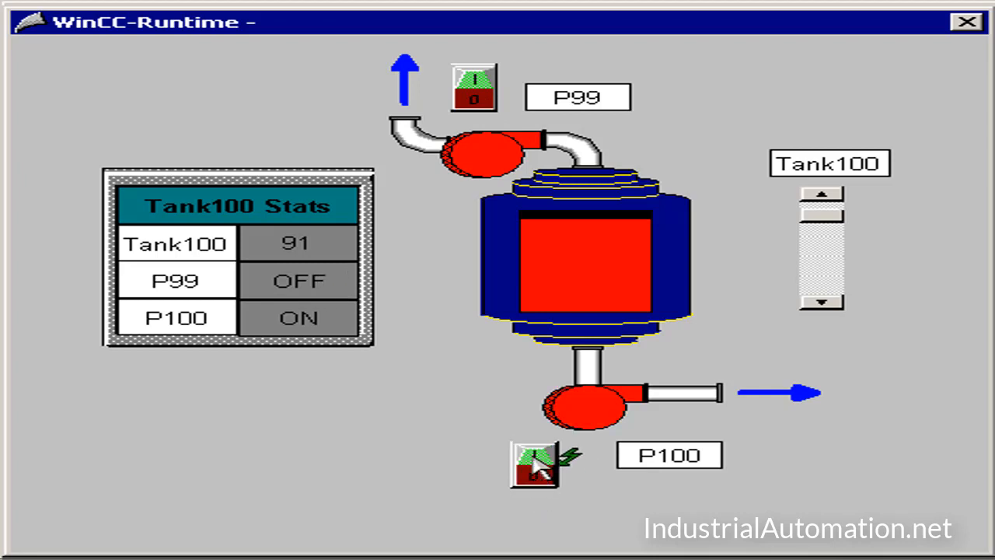
click(536, 466)
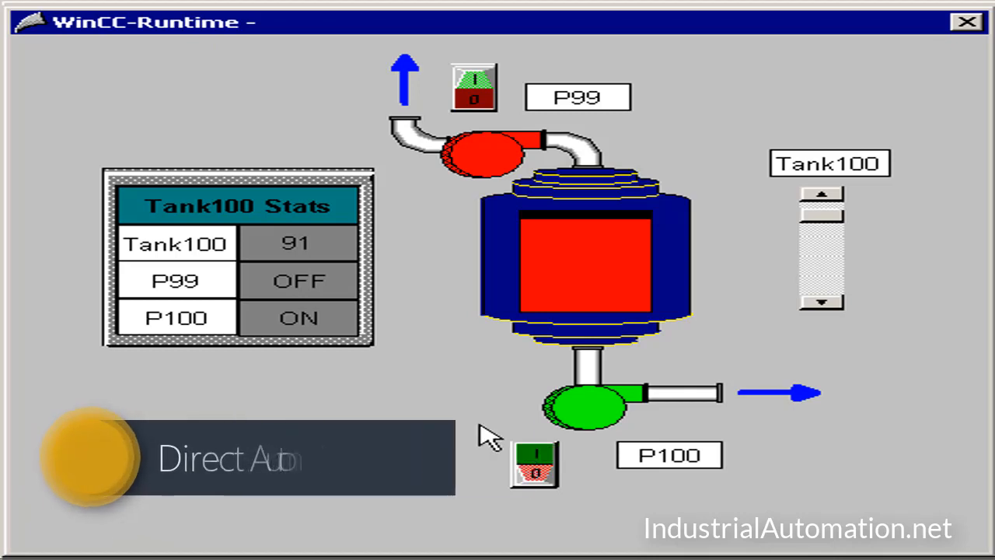